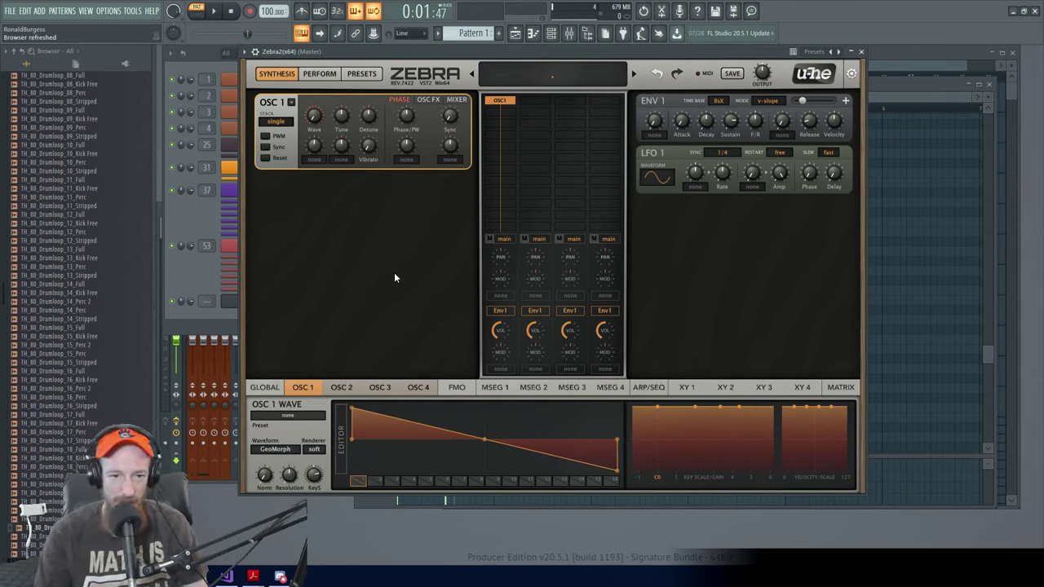
Step: Browse the MSEG envelope pages and arpeggiator/step sequencer, then return to OSC 1's editor
mouse_move(407, 103)
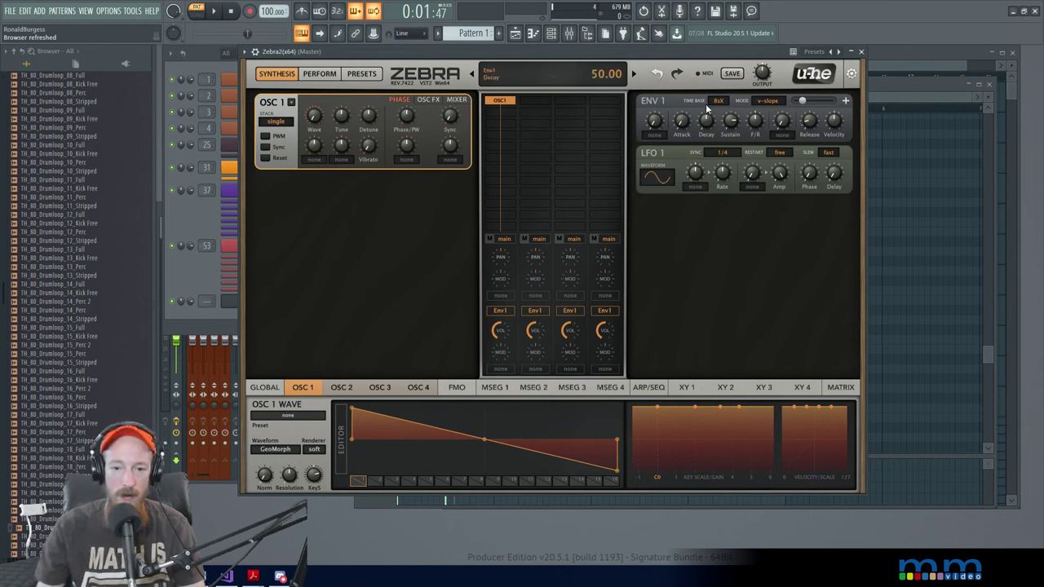
left_click(493, 389)
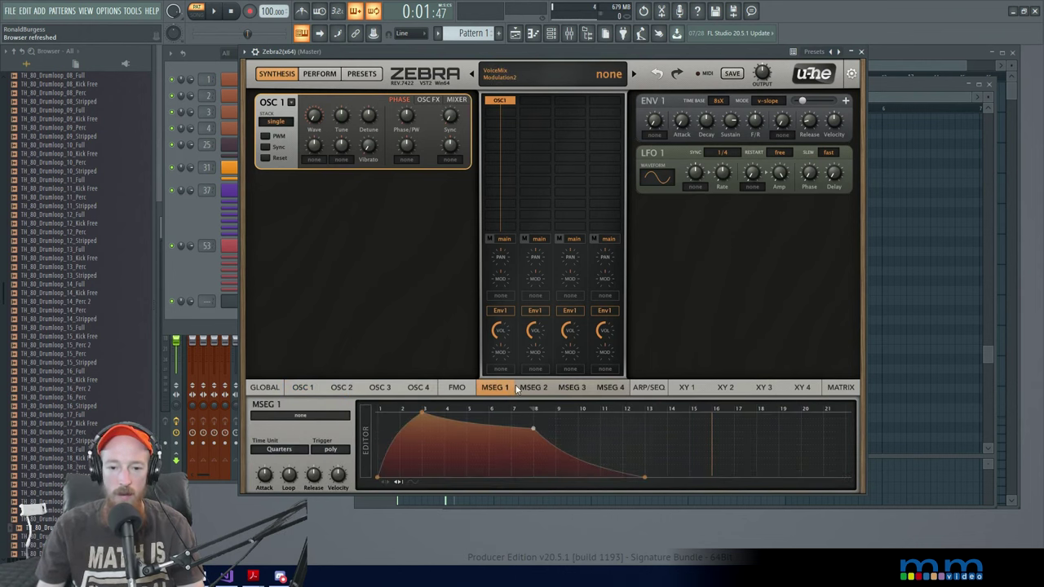
left_click(531, 388)
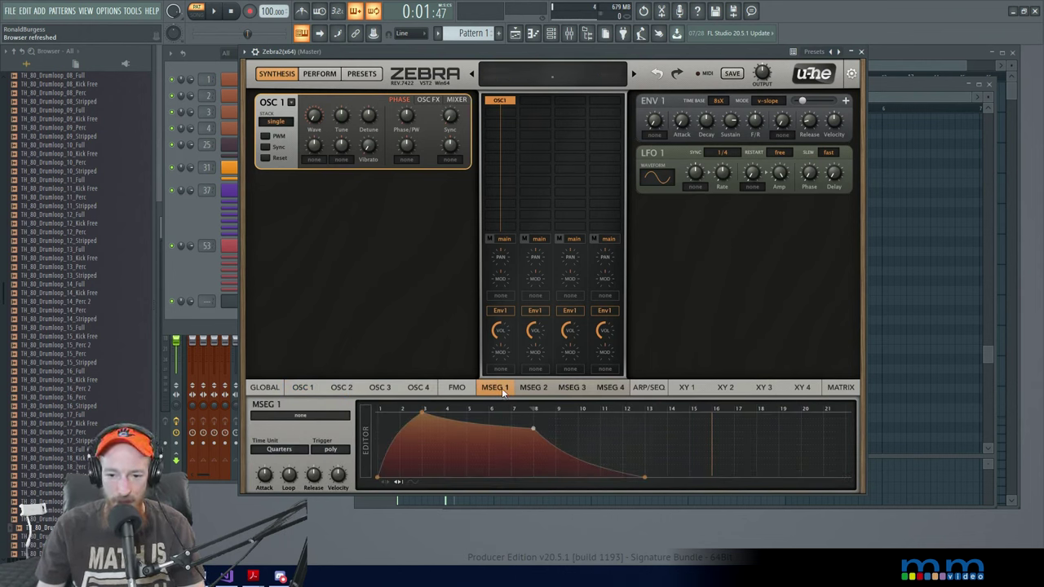
left_click(652, 390)
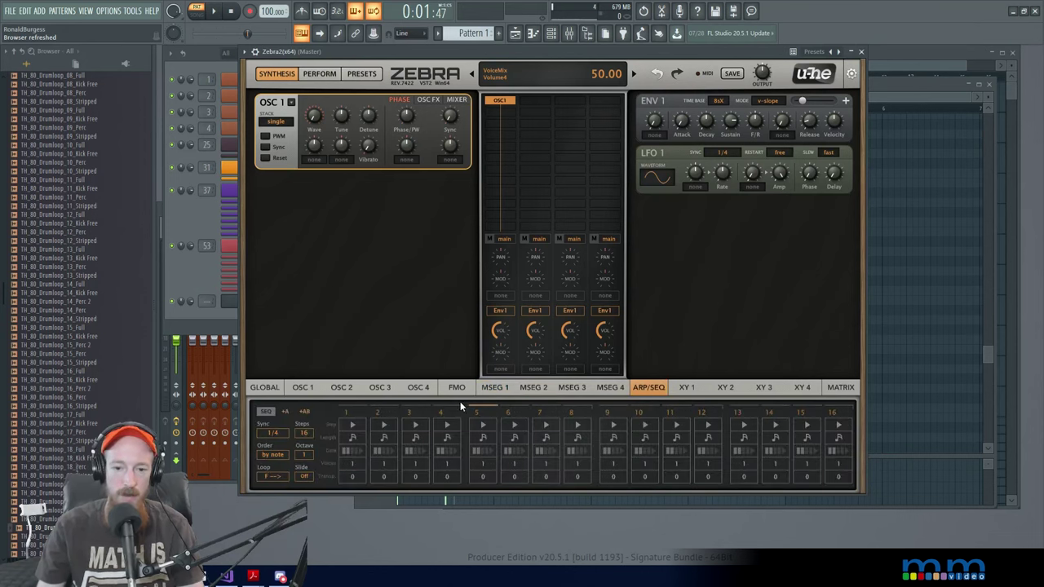
left_click(571, 388)
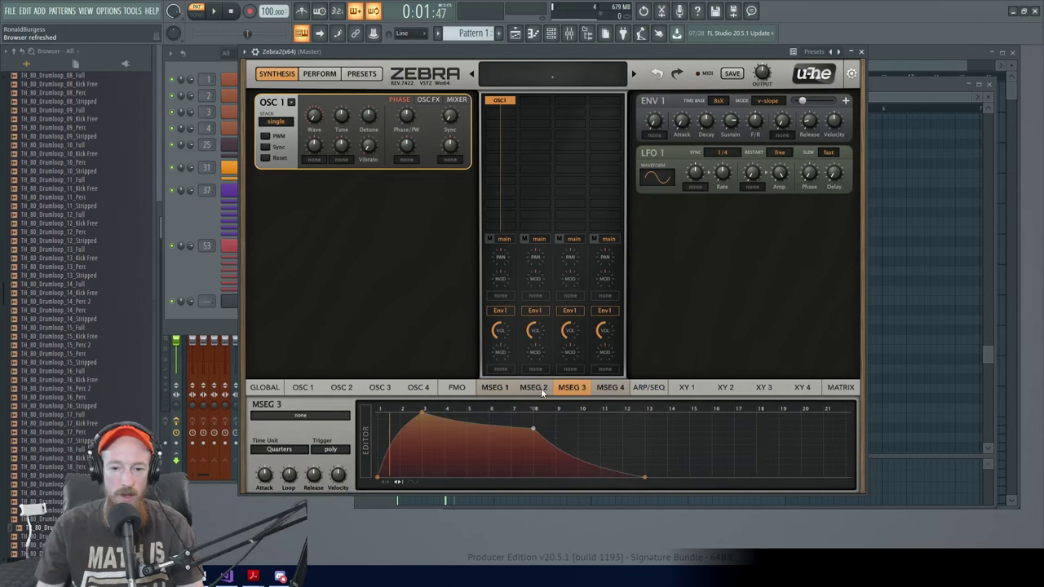
left_click(496, 389)
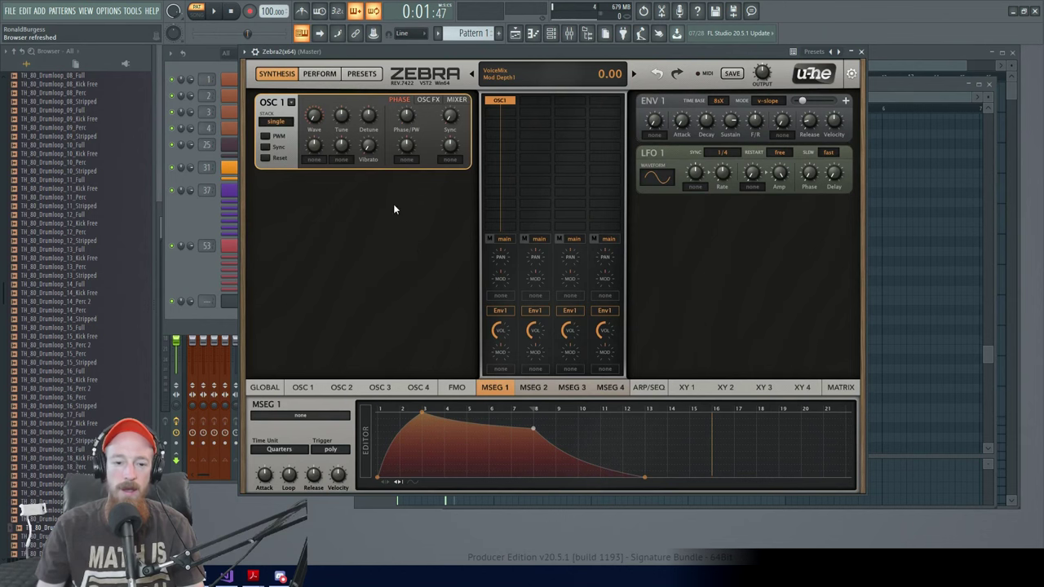
left_click(302, 388)
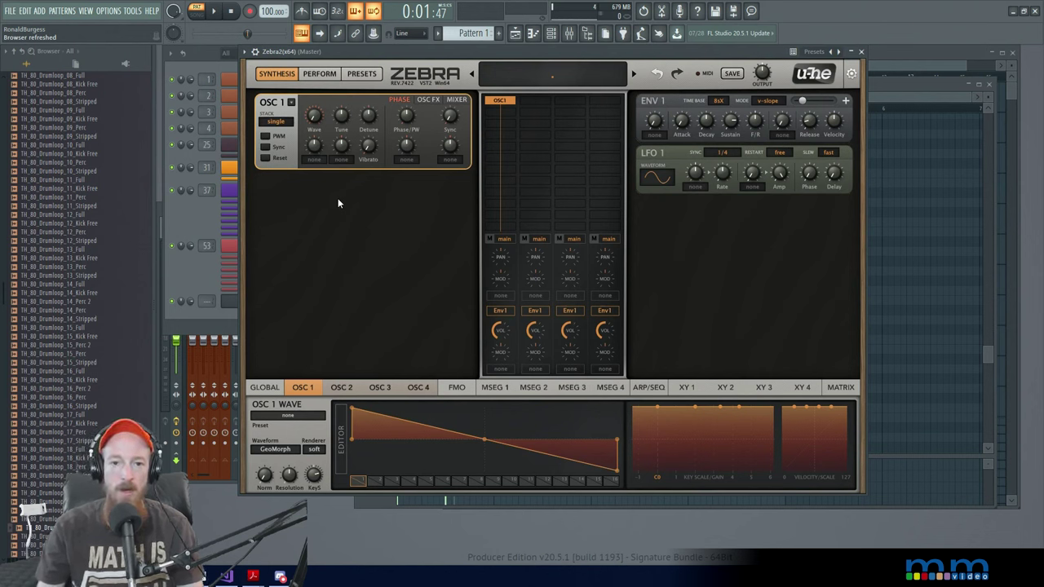
Step: Glance at the initialisation options and the OSC 3, OSC 2 and OSC 1 wave pages unchanged
left_click(519, 72)
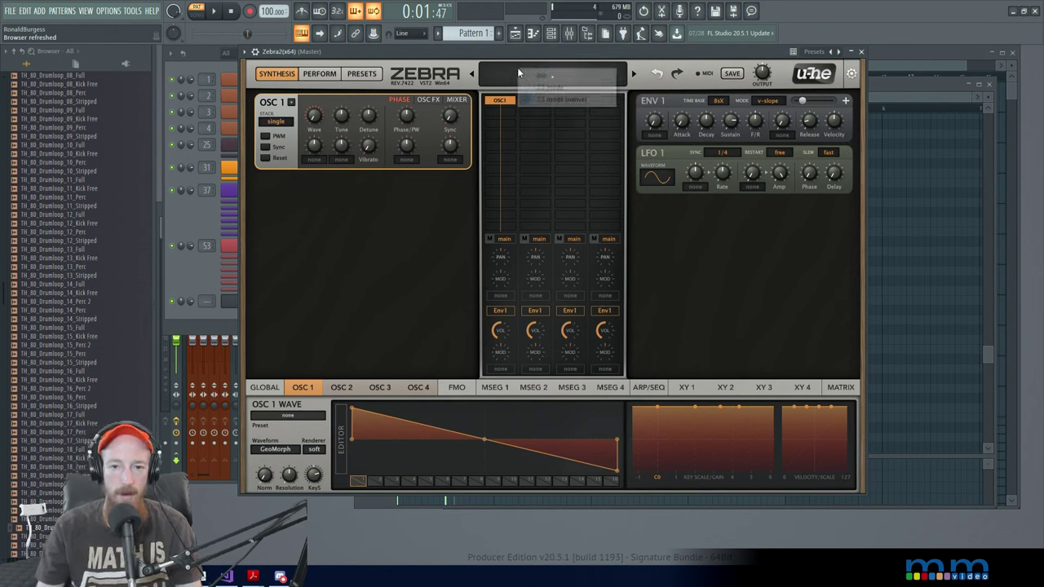
left_click(571, 77)
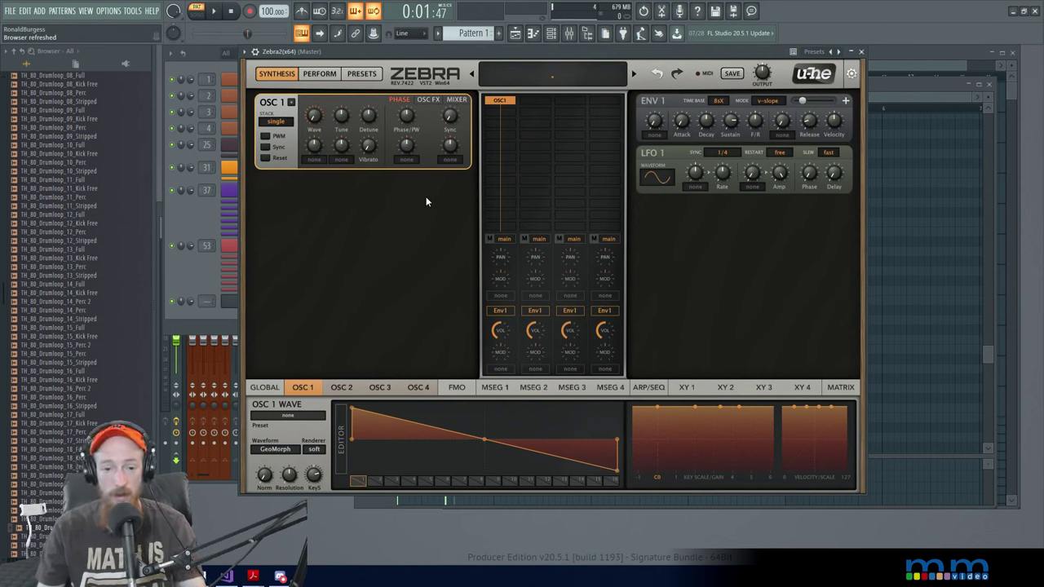
left_click(379, 387)
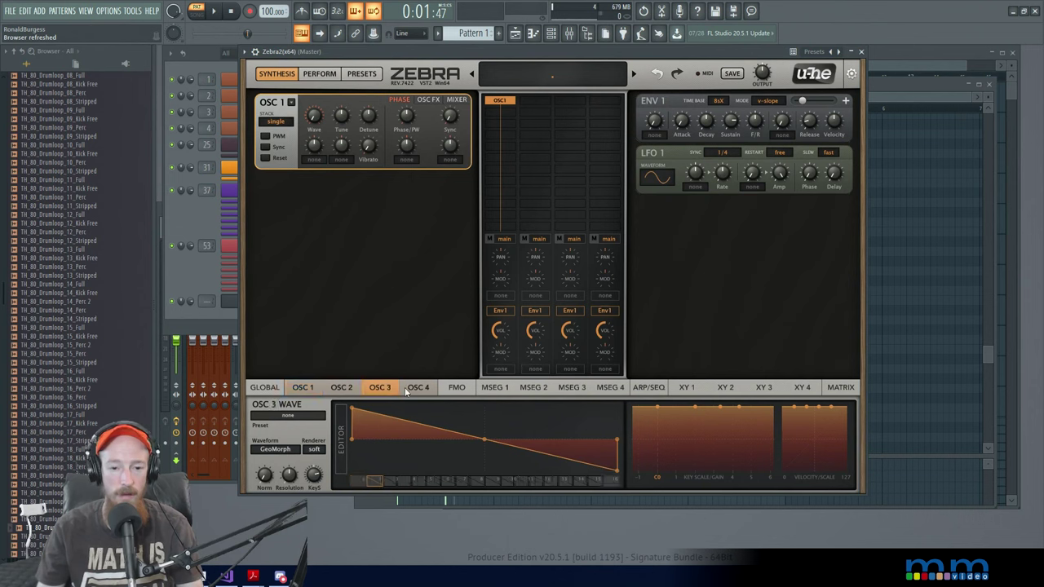
left_click(342, 388)
left_click(298, 389)
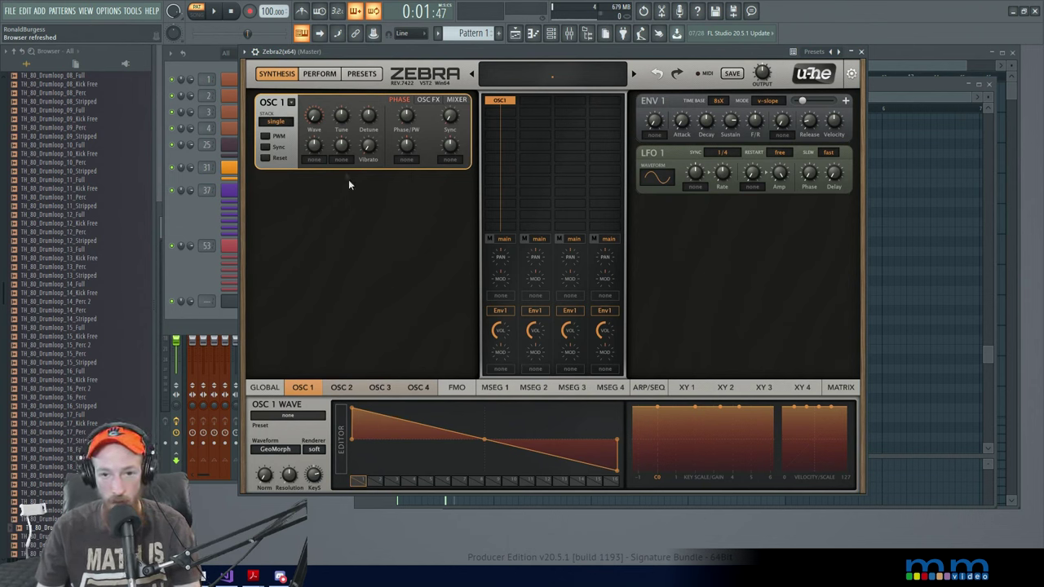
mouse_move(322, 128)
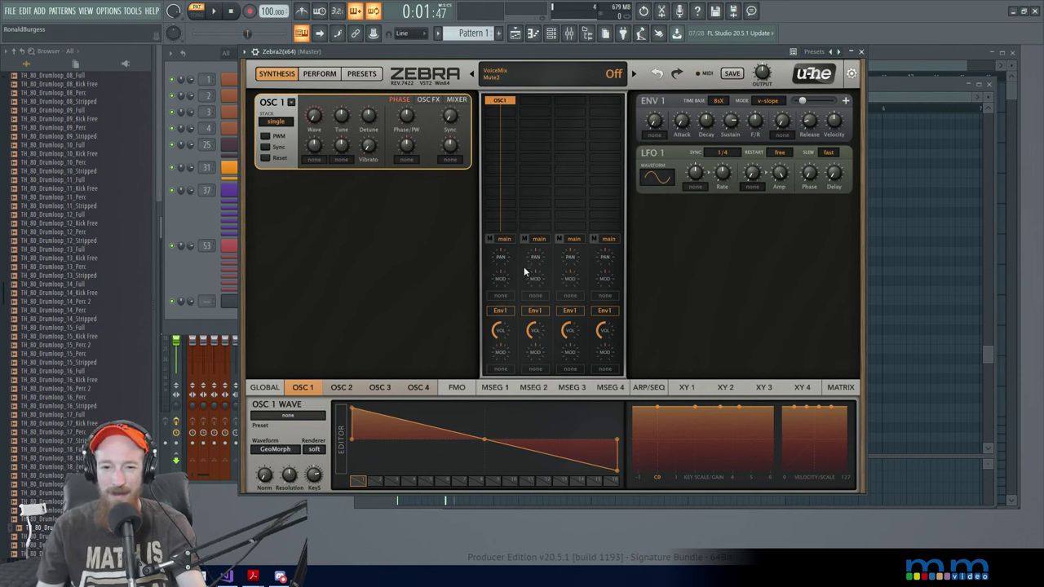
Step: Add OSC2 to an empty grid slot and OSC3 in the slot below it
left_click(506, 125)
left_click(504, 143)
left_click(503, 145)
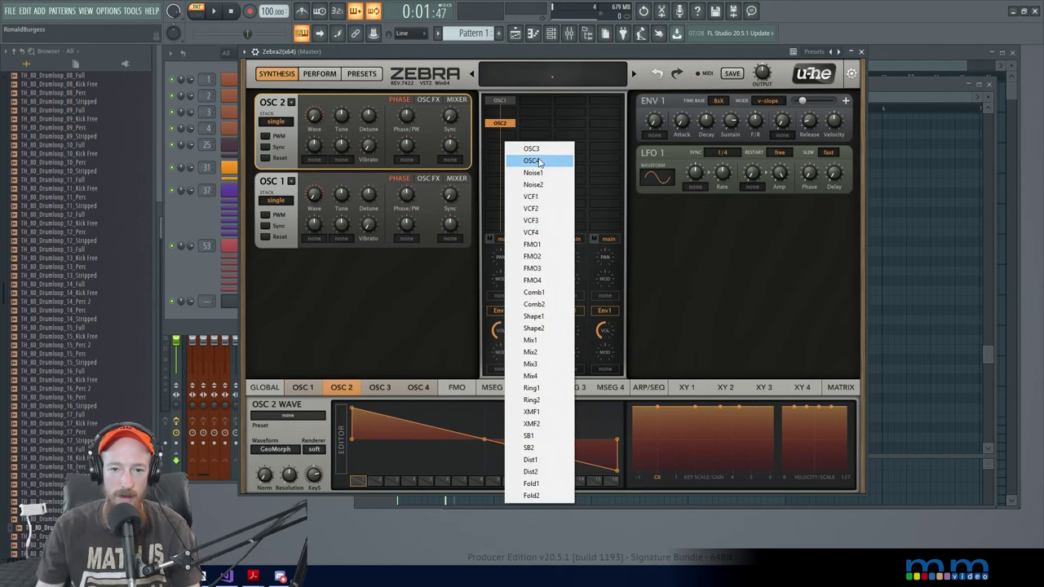
left_click(514, 163)
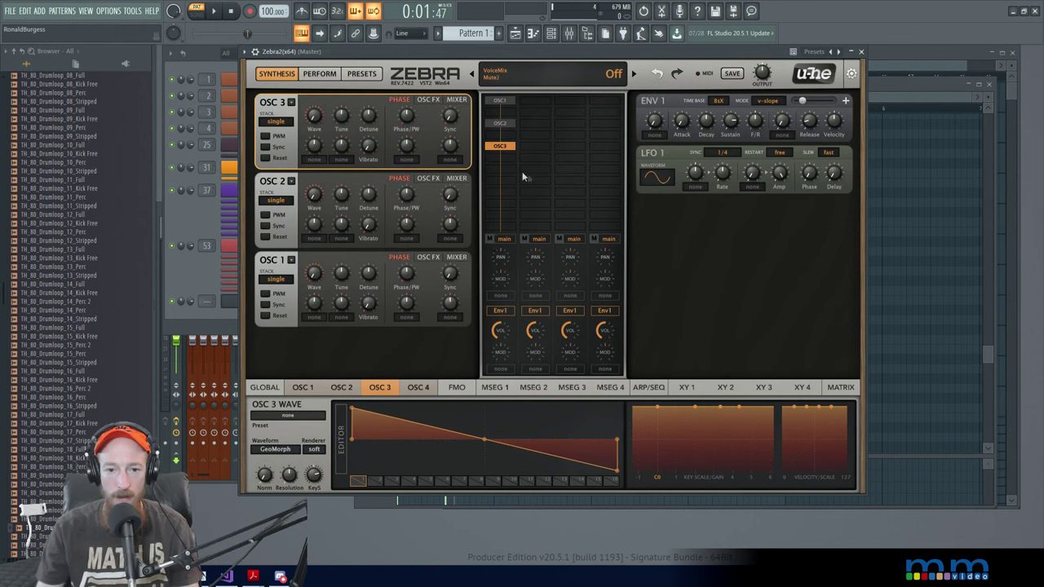
Step: Move OSC3 to the top of column 2 and put OSC2 back under OSC1
left_click_drag(495, 145, 511, 129)
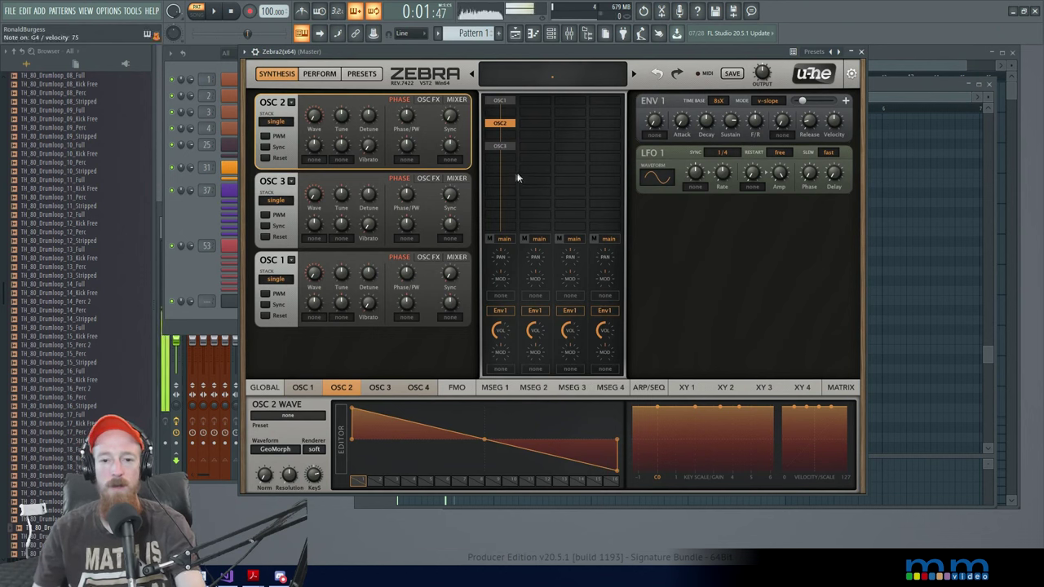
mouse_move(500, 146)
left_mouse_down()
mouse_move(534, 100)
mouse_move(507, 144)
left_mouse_up()
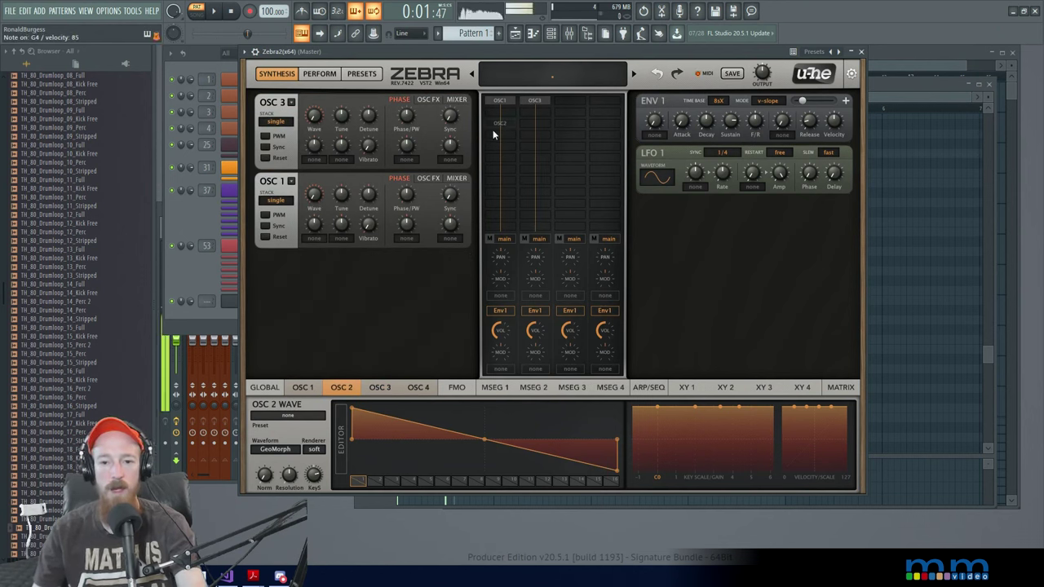
left_click(504, 125)
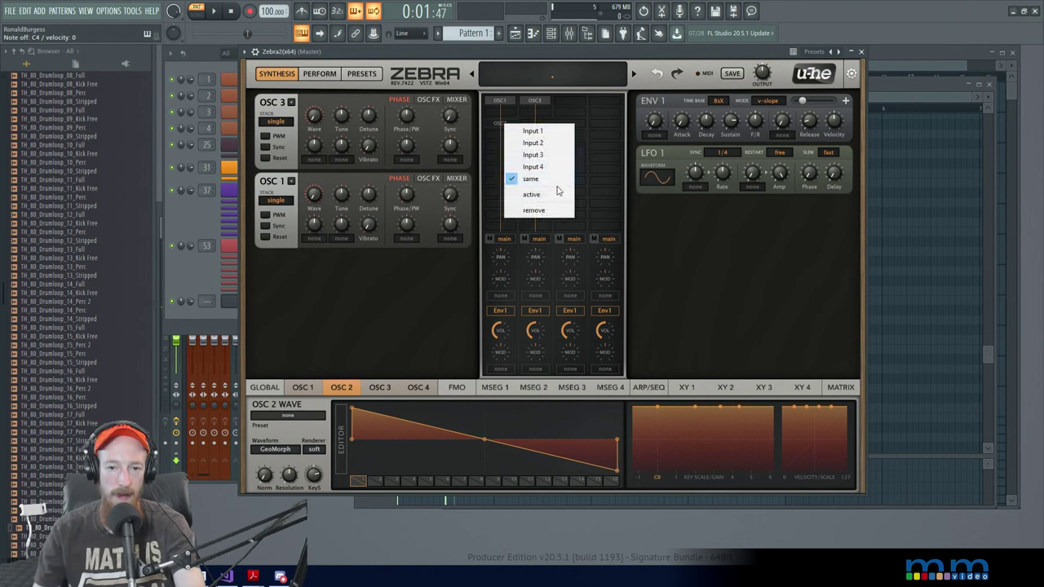
left_click(506, 141)
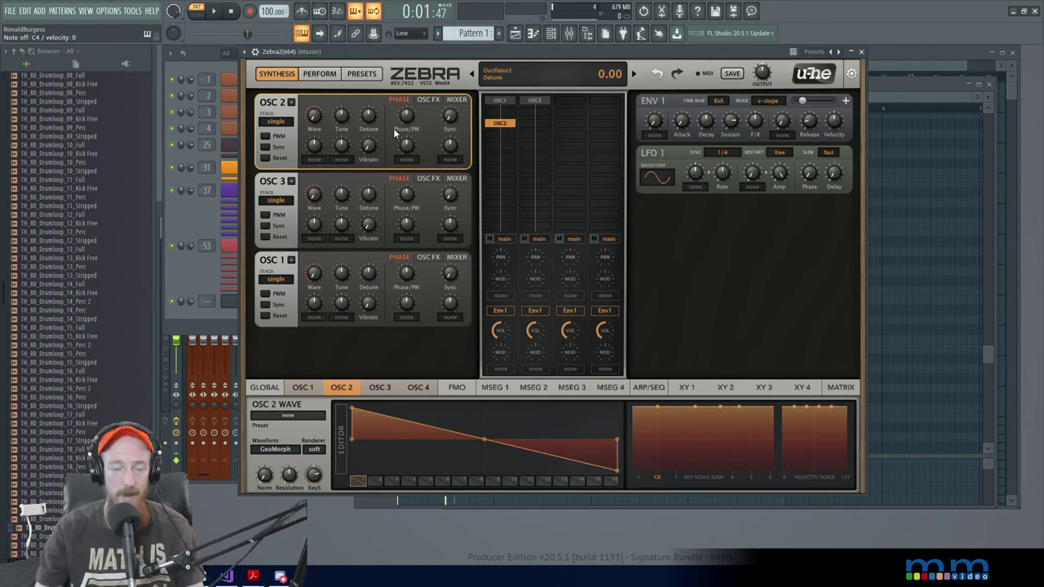
Step: Inspect OSC 2's FX, mixer and stack settings, leaving effect at none and stack single
left_click(425, 102)
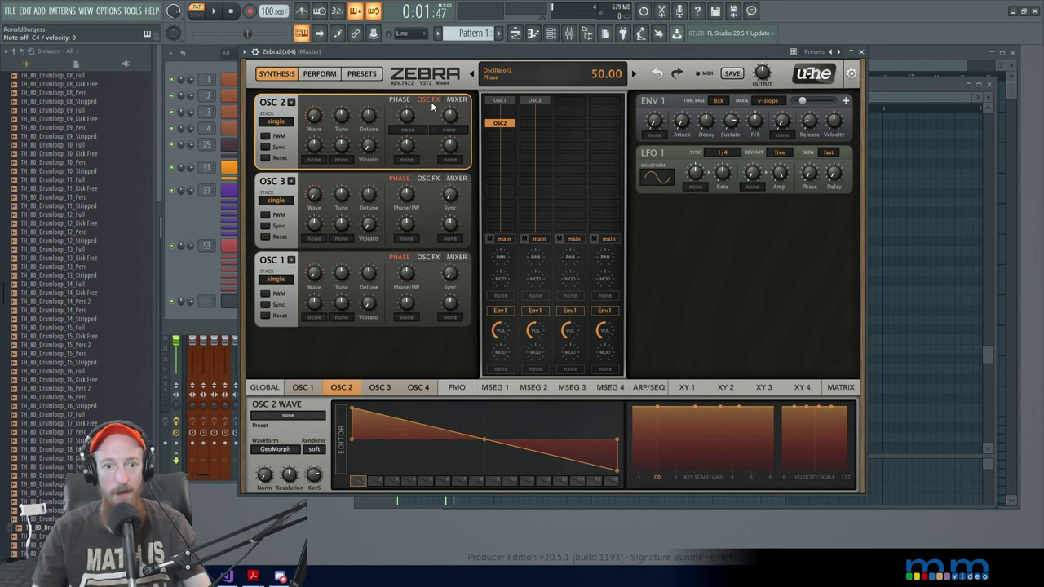
left_click(410, 129)
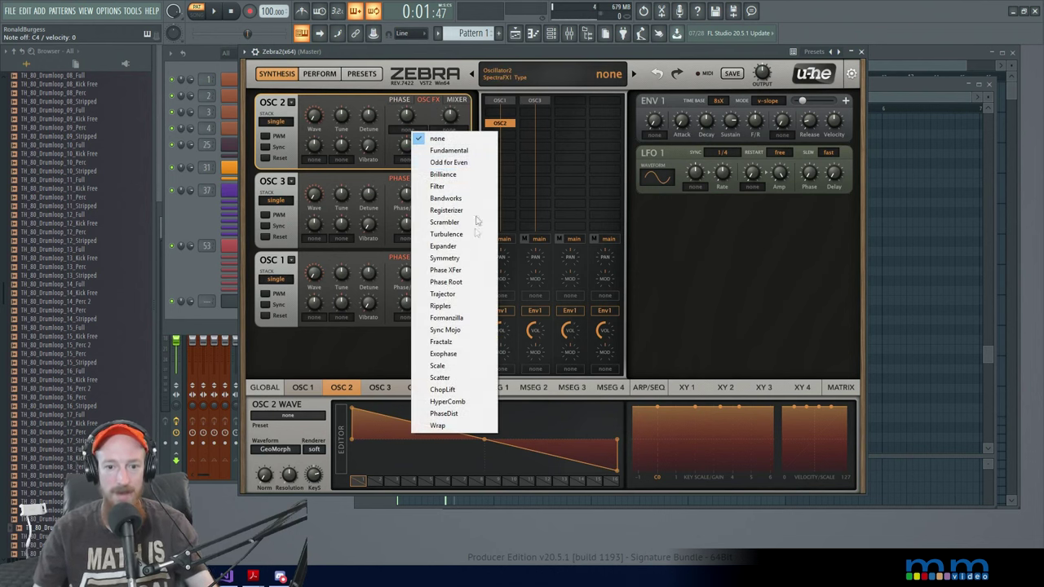
left_click(432, 109)
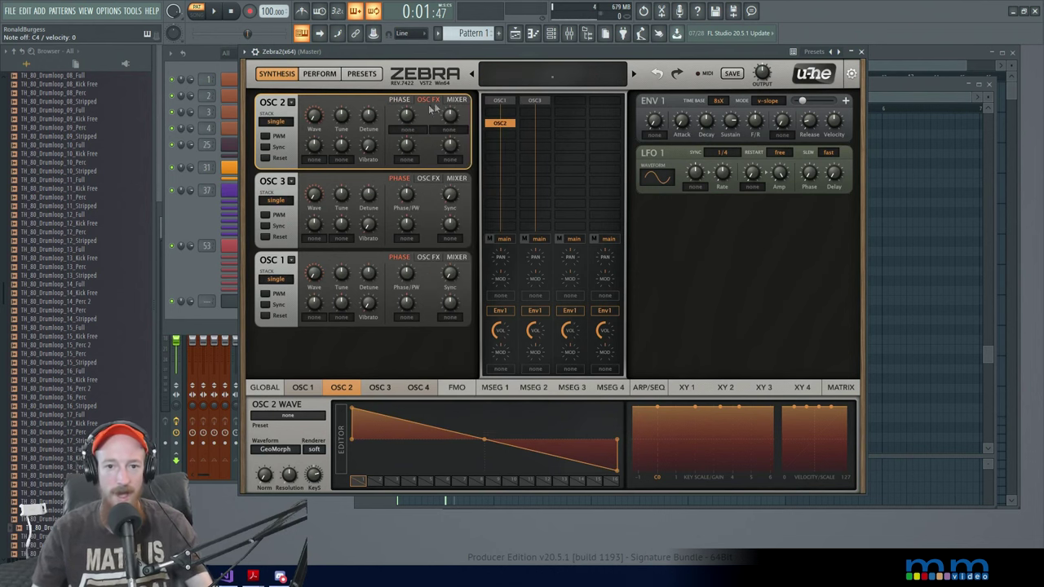
left_click(455, 102)
left_click(429, 100)
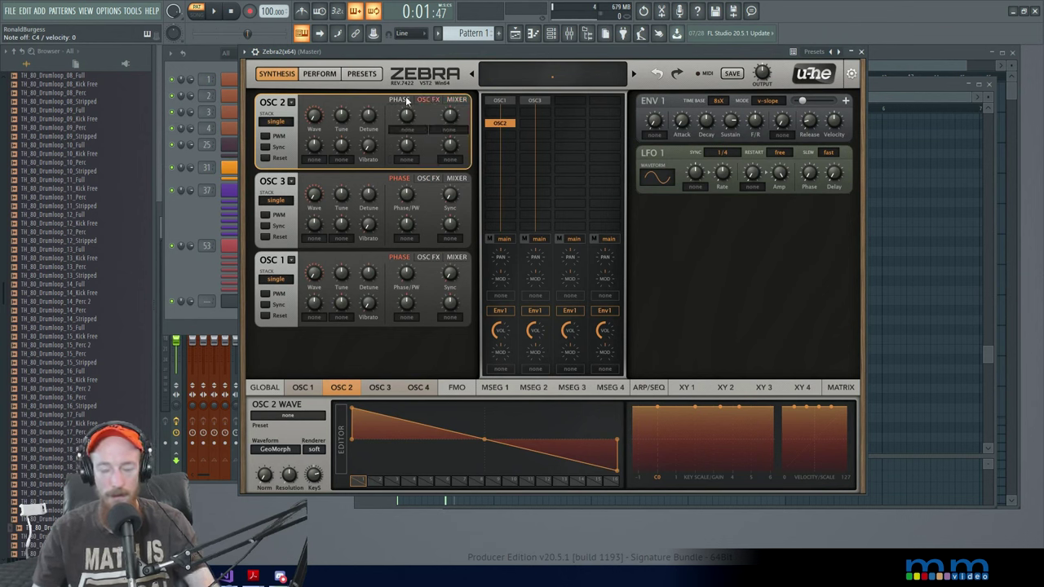
left_click(409, 100)
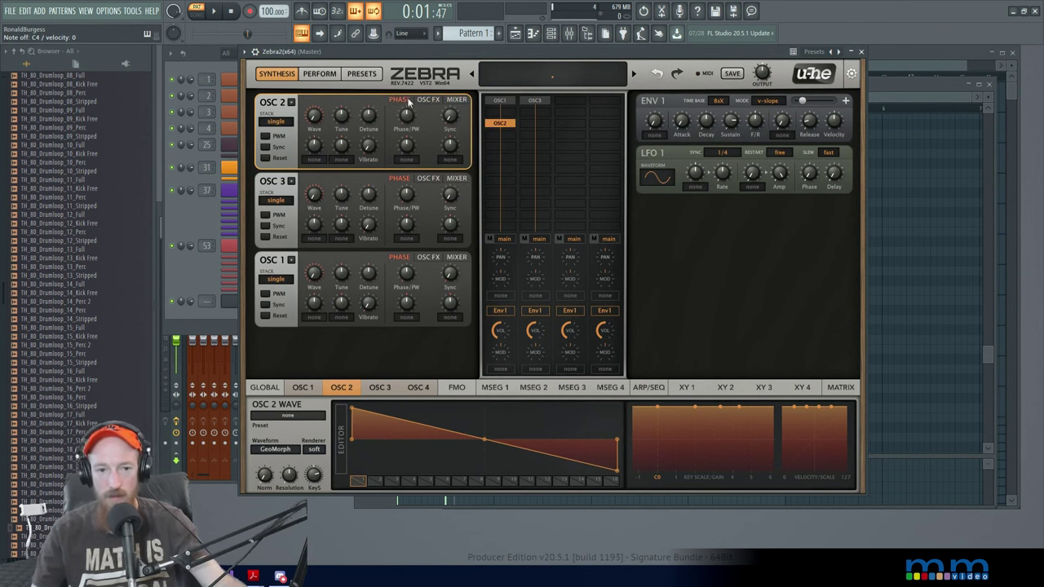
left_click(277, 122)
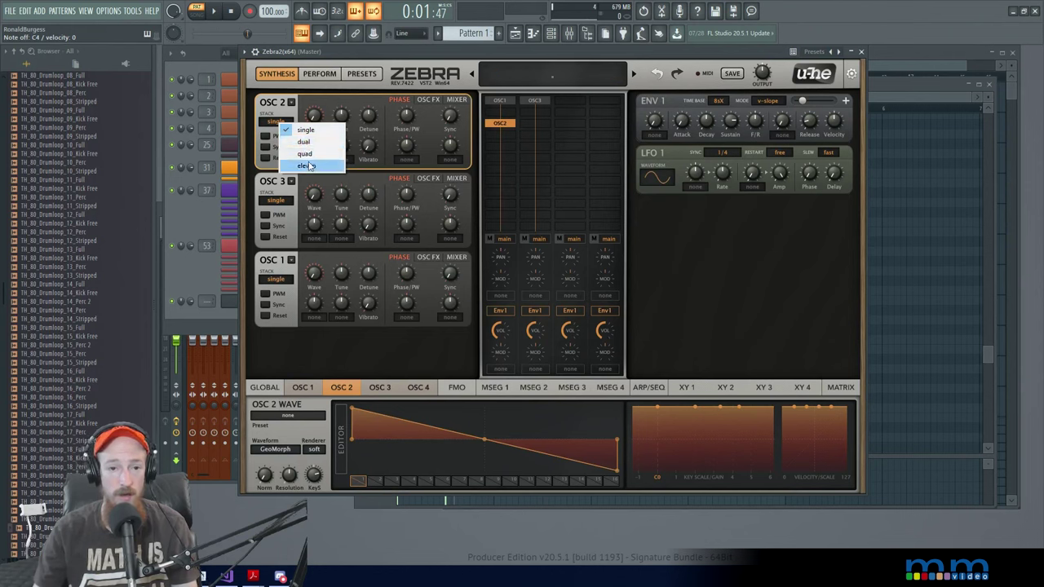
left_click(267, 123)
left_click(267, 122)
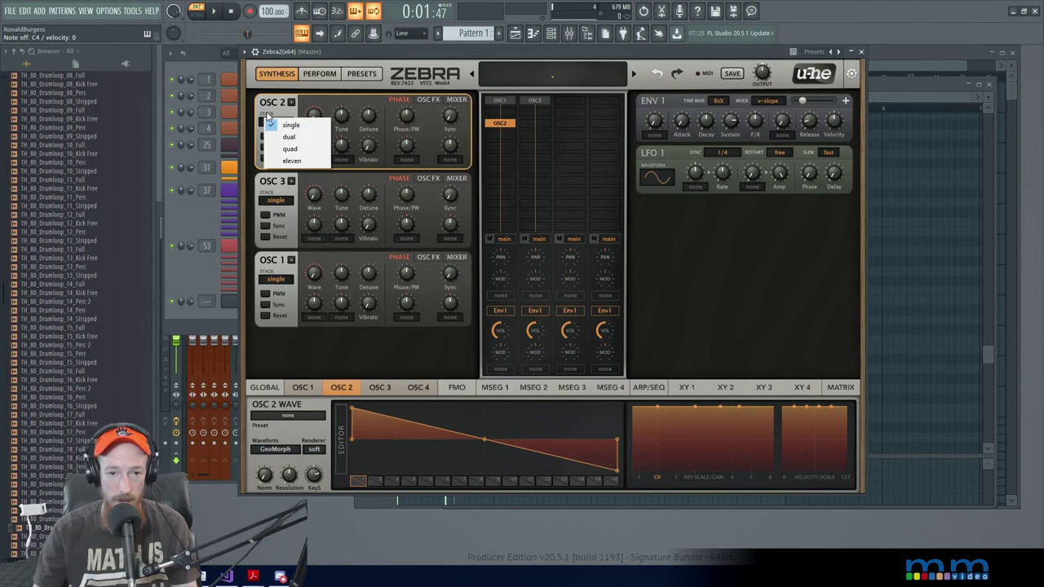
left_click(344, 108)
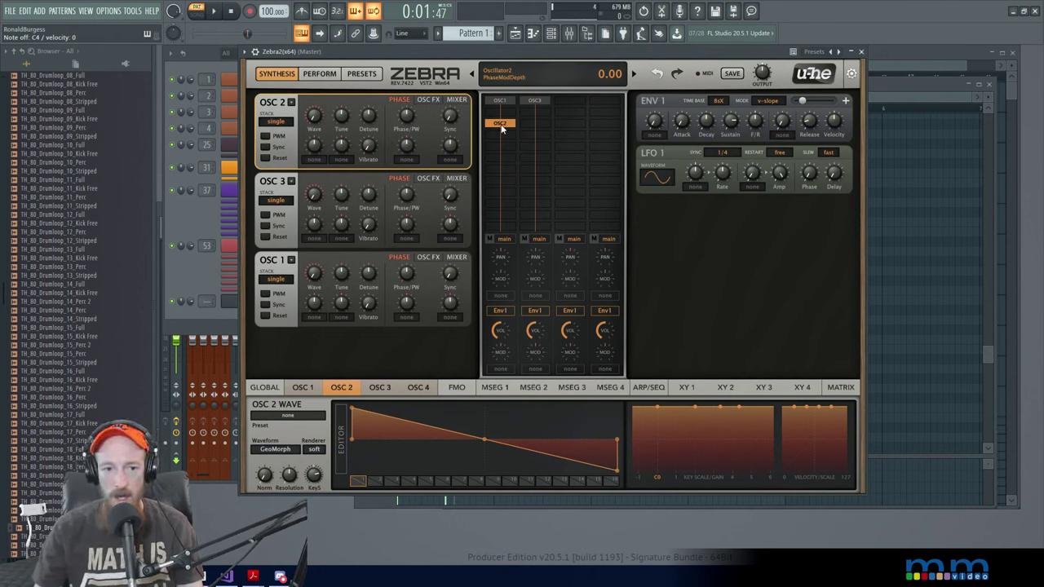
Step: Remove OSC2 and OSC3 from the grid and select OSC1 for editing
left_click(499, 123)
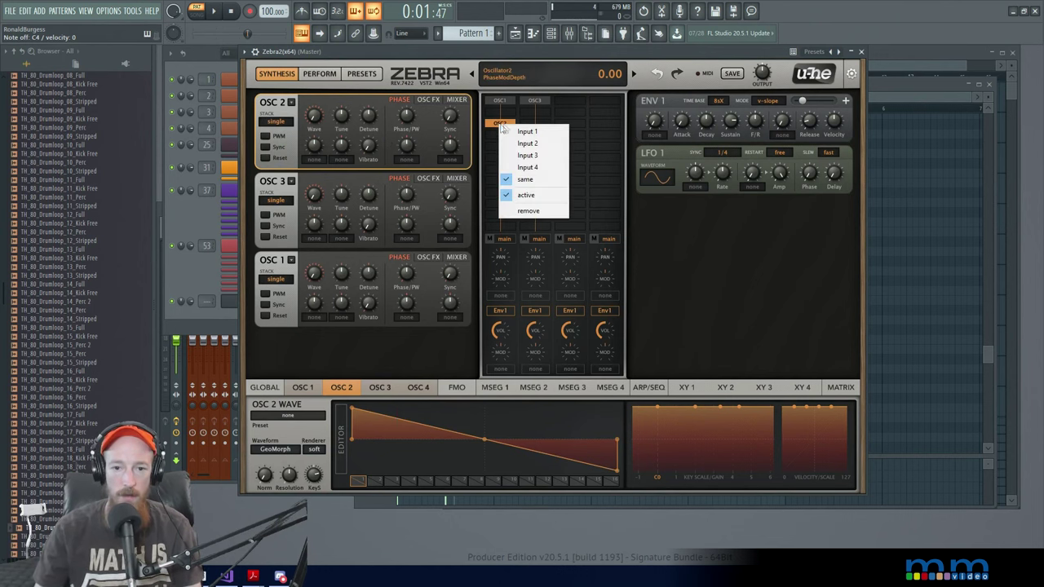
left_click(540, 212)
left_click(532, 99)
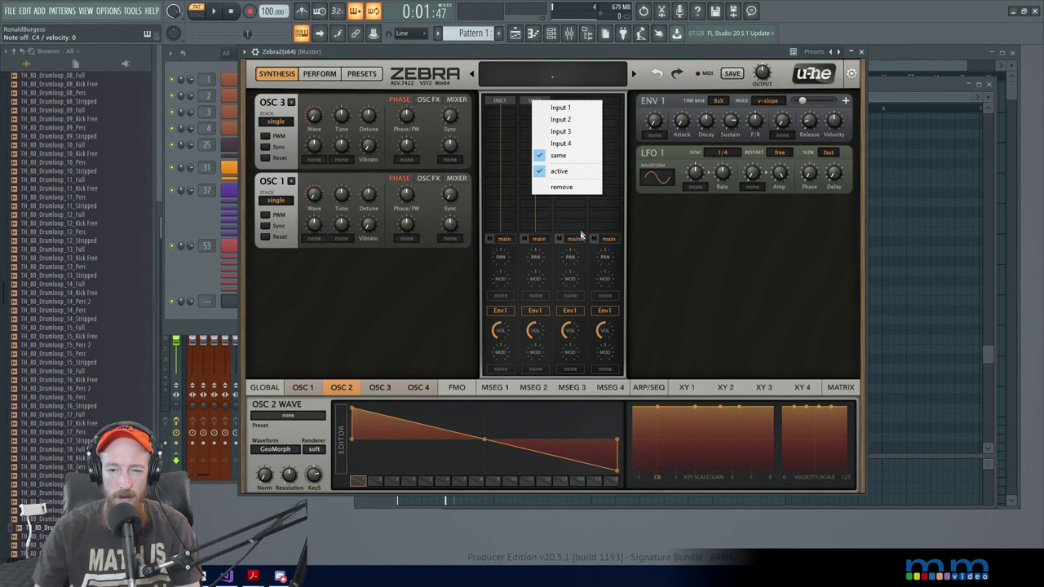
left_click(565, 188)
left_click(508, 99)
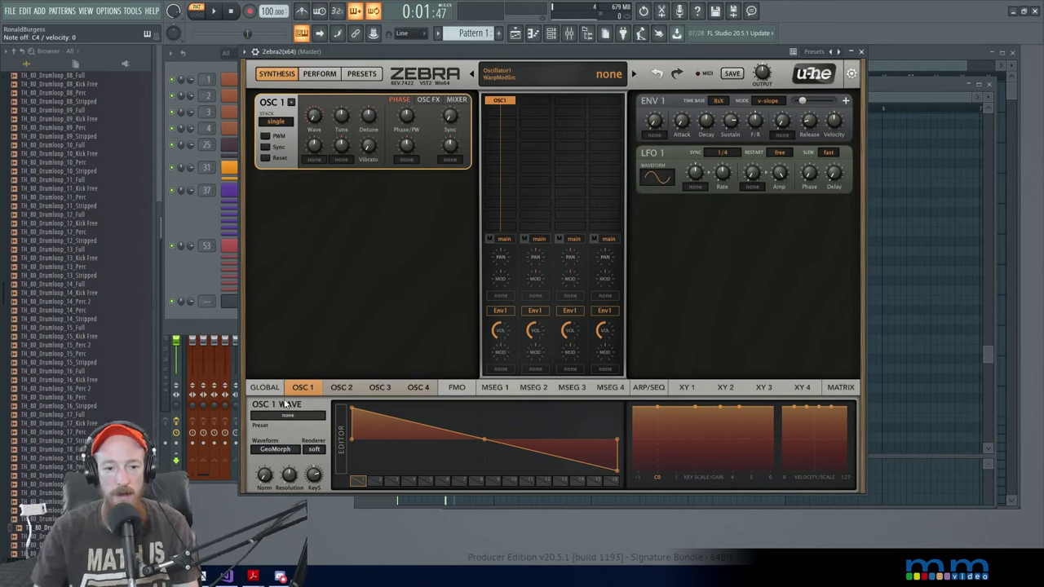
Step: Keep GeoMorph and reshape OSC 1's wave into a zigzag by adding and dragging points
left_click(274, 450)
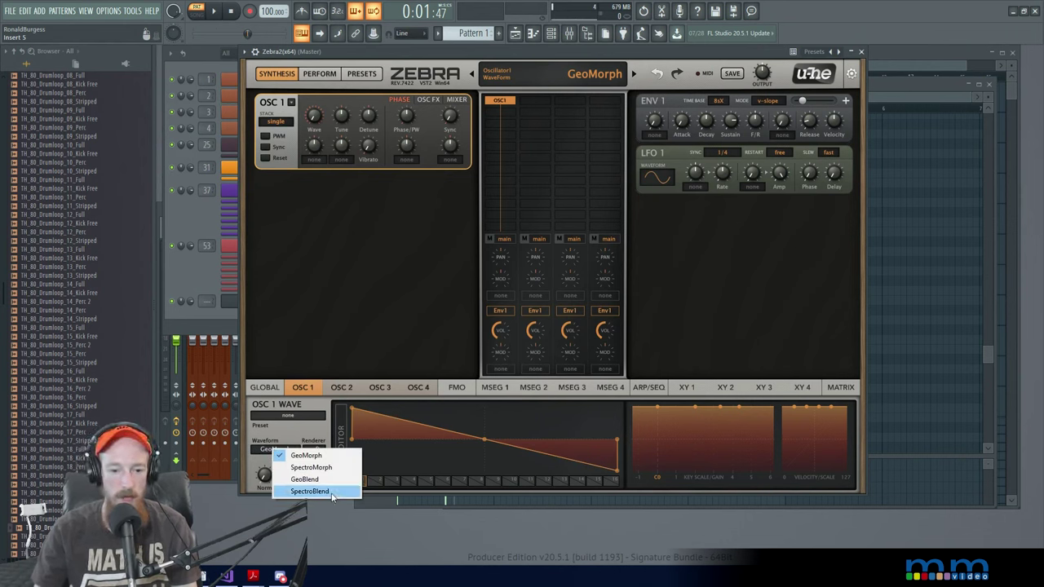
left_click(289, 438)
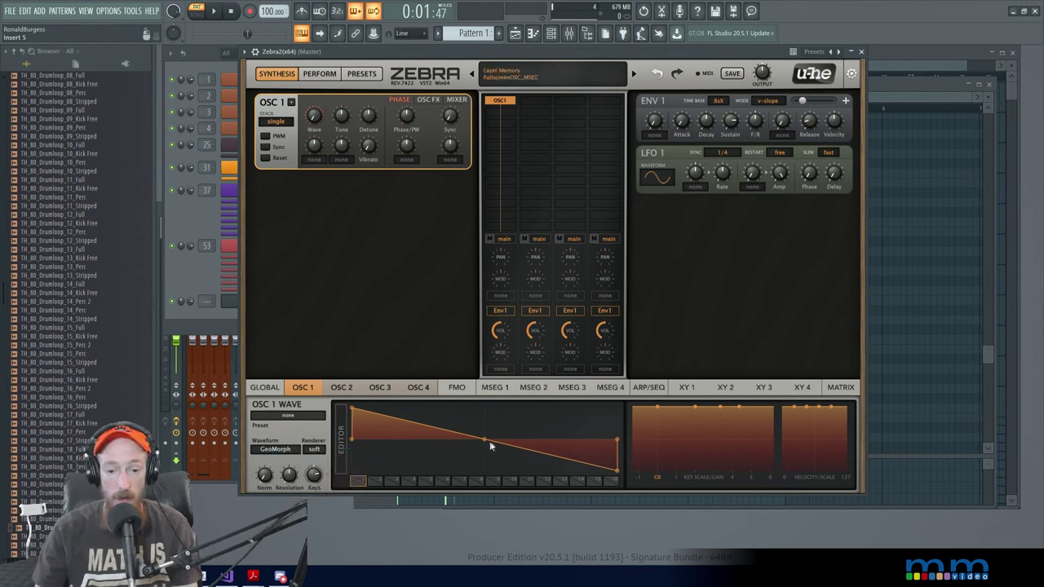
left_click_drag(486, 439, 473, 407)
right_click(477, 473)
left_click(509, 361)
right_click(541, 439)
left_click(578, 444)
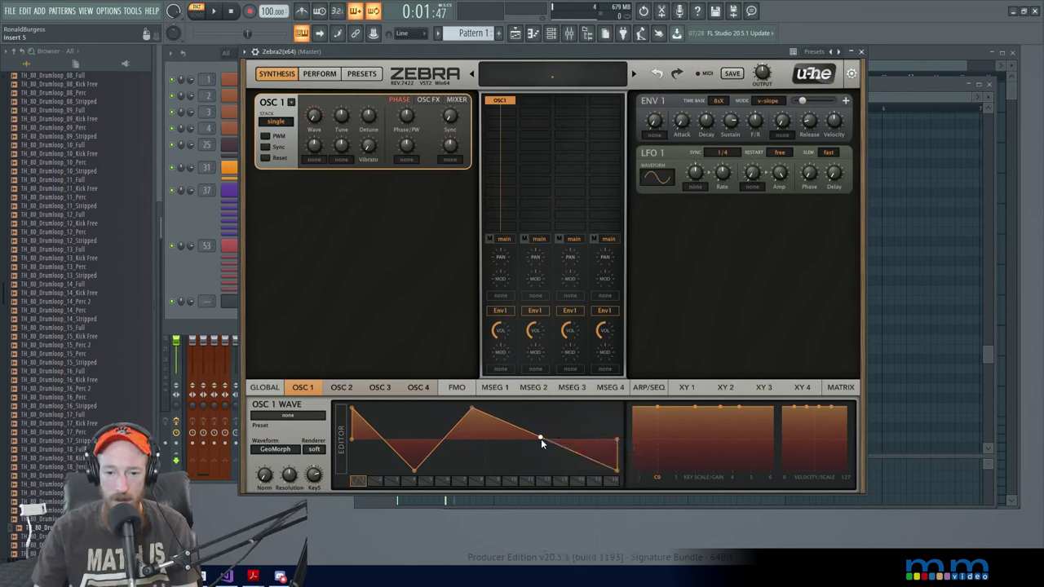
left_click_drag(541, 439, 541, 473)
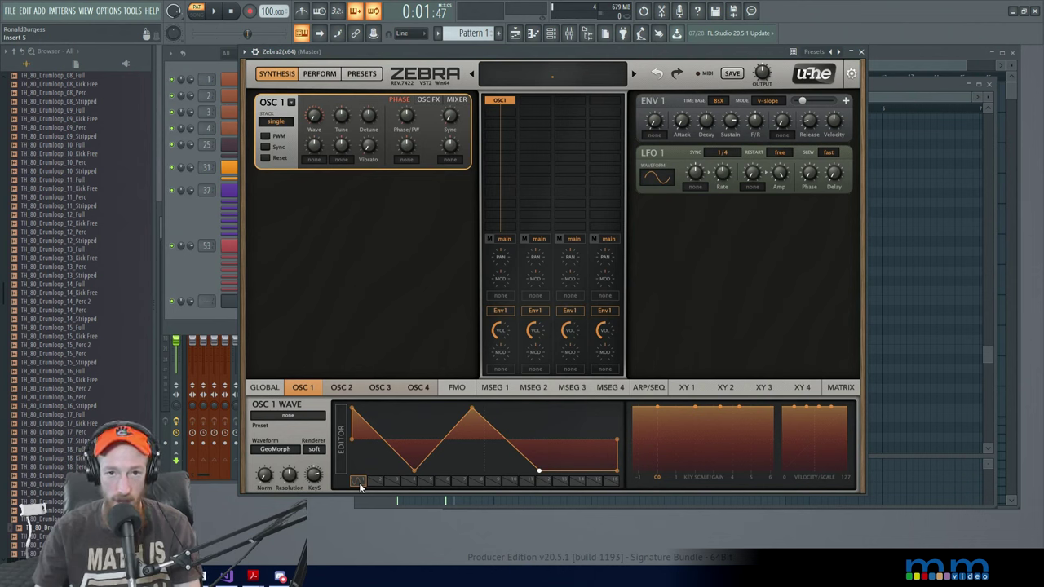
Step: Morph the waveform across all wave slots and sweep the Wave position through them
right_click(607, 483)
left_click(624, 491)
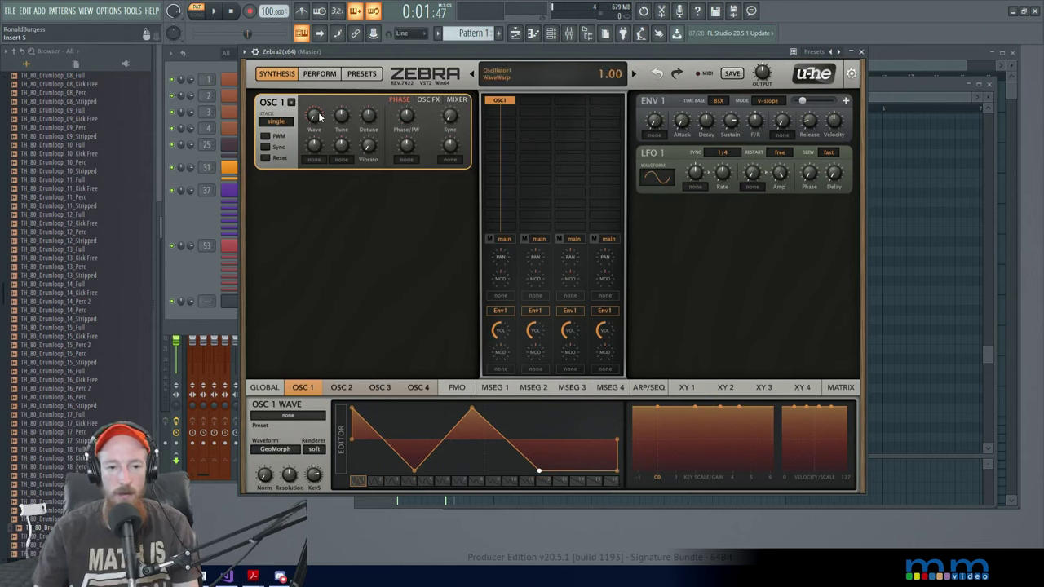
left_click_drag(314, 115, 333, 191)
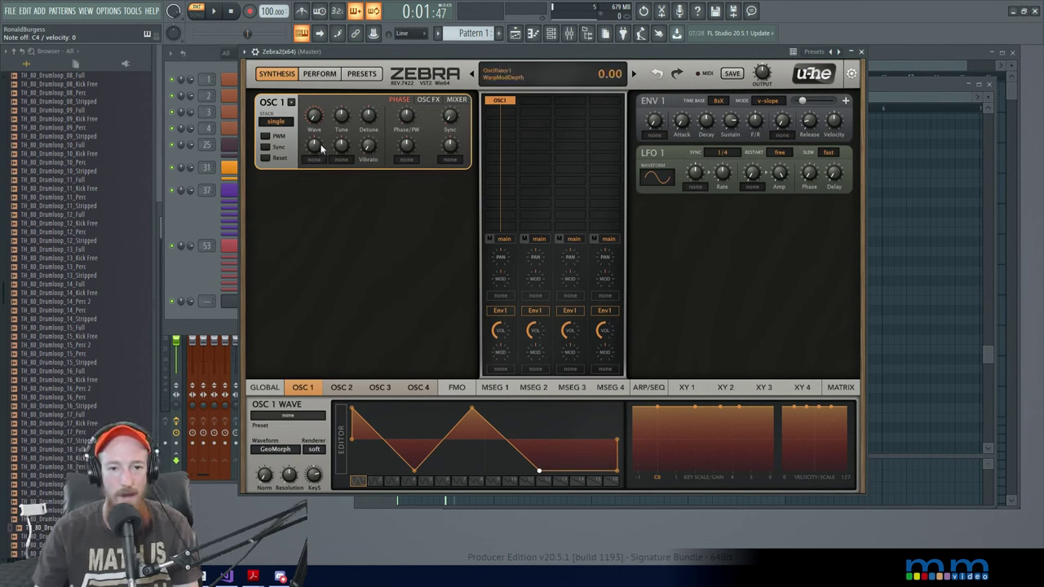
Step: Assign Lfo2 to OSC 1's Wave with depth 11.80 and raise the Wave position to 7.30
left_click(317, 150)
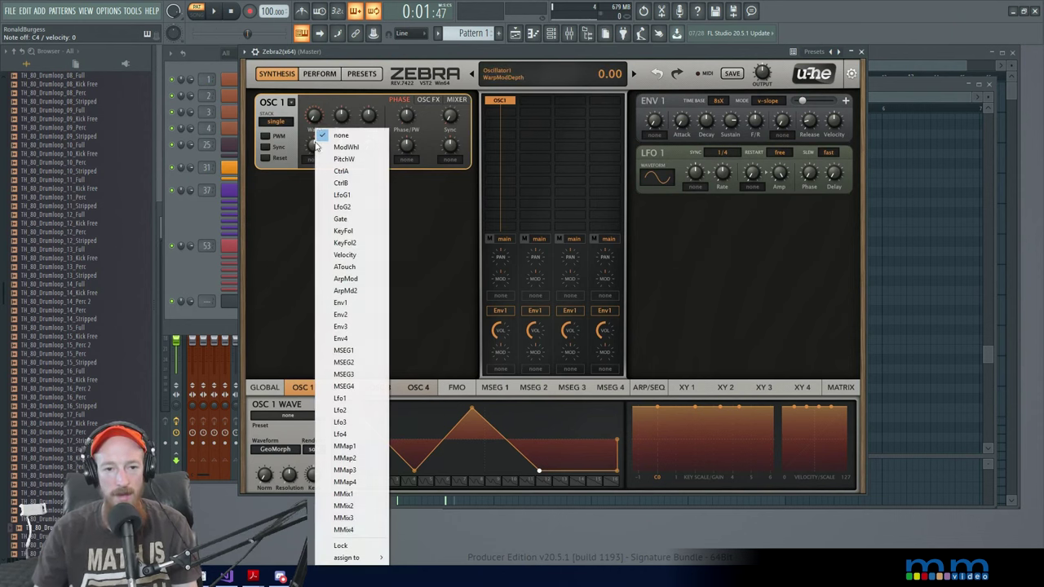
left_click(307, 147)
left_click(310, 153)
left_click(294, 158)
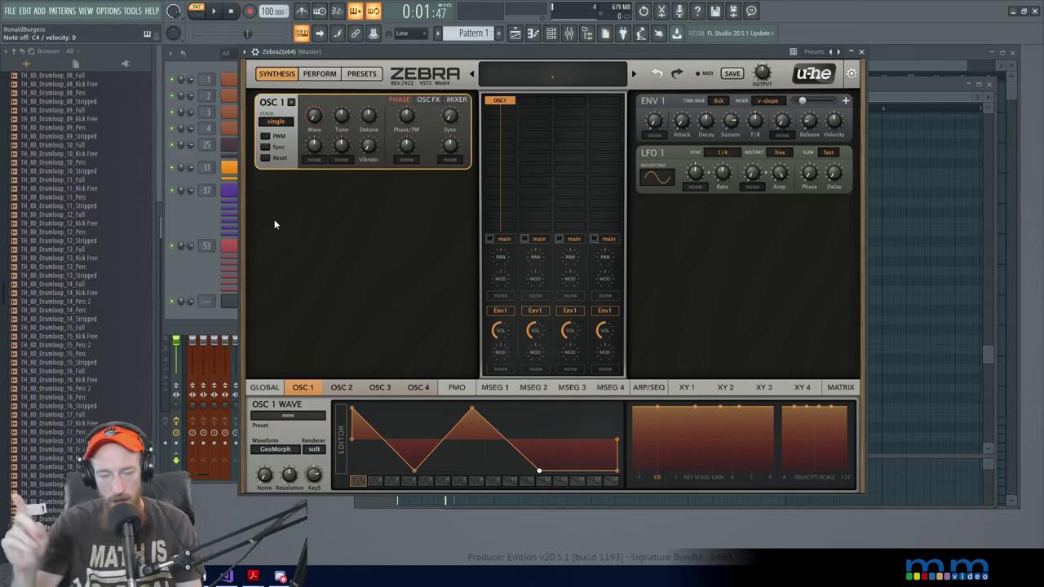
left_click(310, 160)
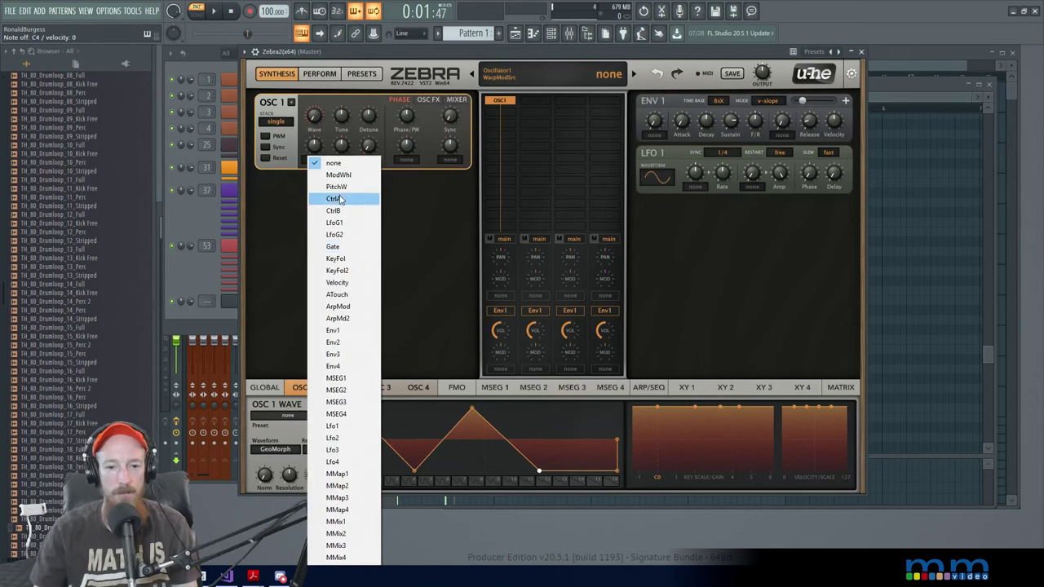
left_click(356, 441)
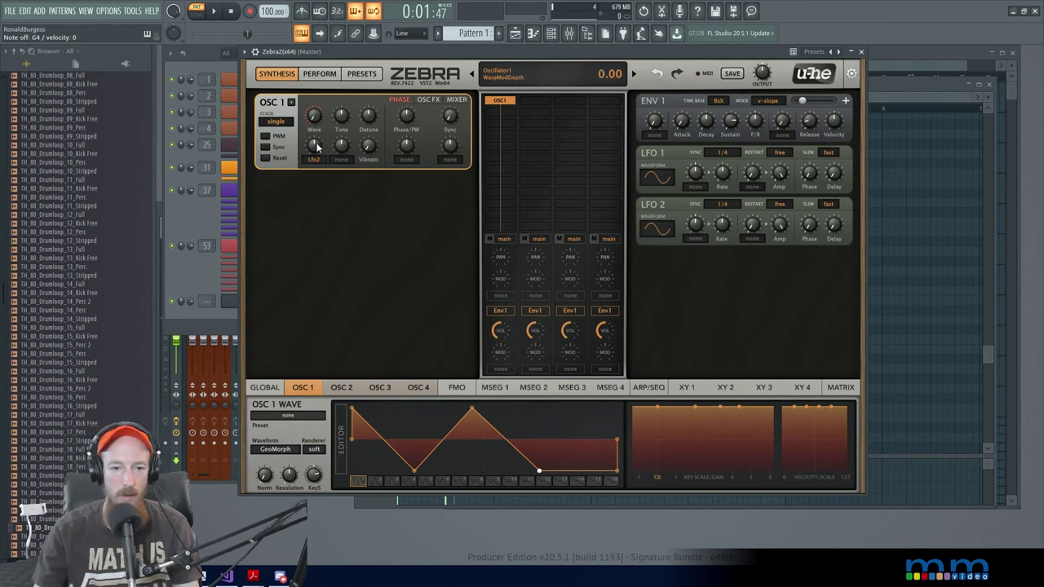
left_click_drag(317, 149, 316, 144)
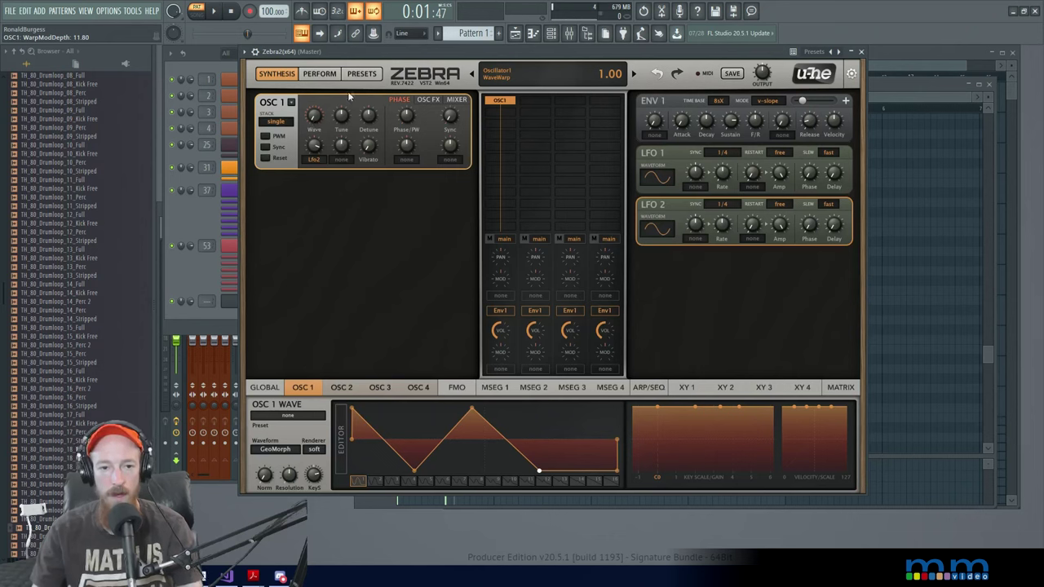
left_click_drag(314, 115, 317, 76)
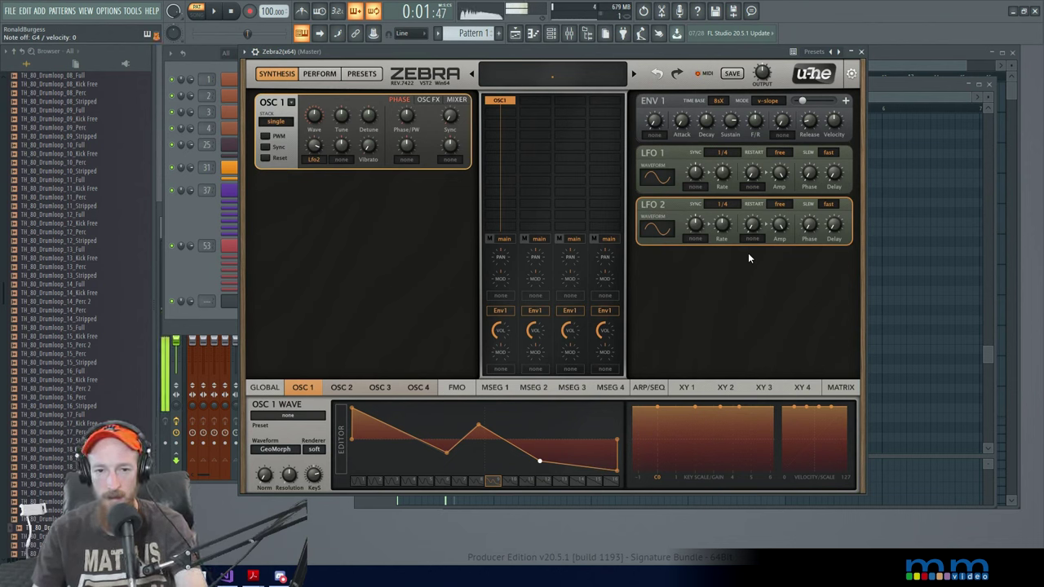
Step: Set LFO 2 Restart to gate, then clear the Wave modulation source to none
left_click(782, 212)
left_click(797, 222)
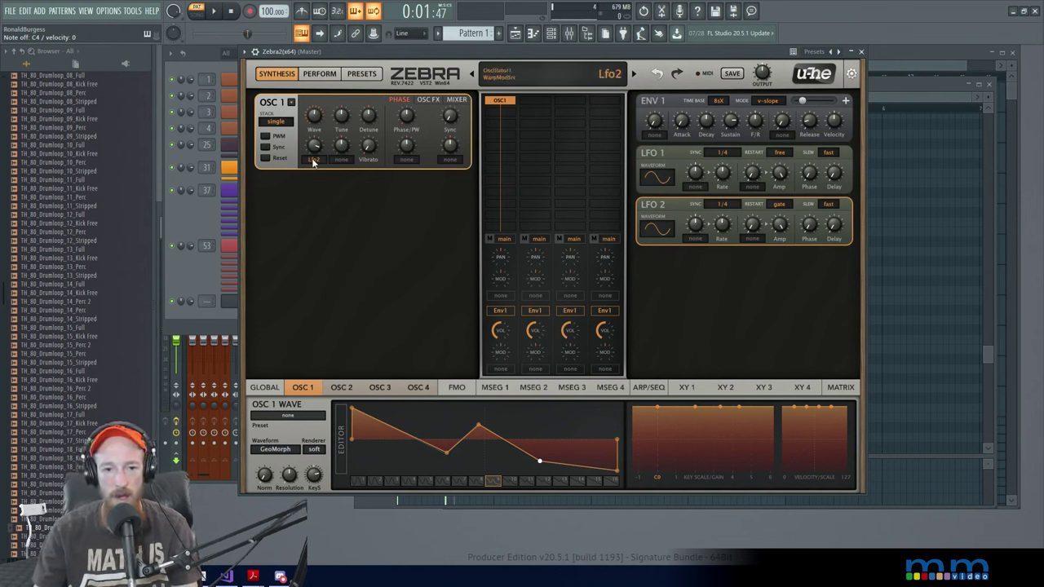
left_click(314, 159)
left_click(320, 162)
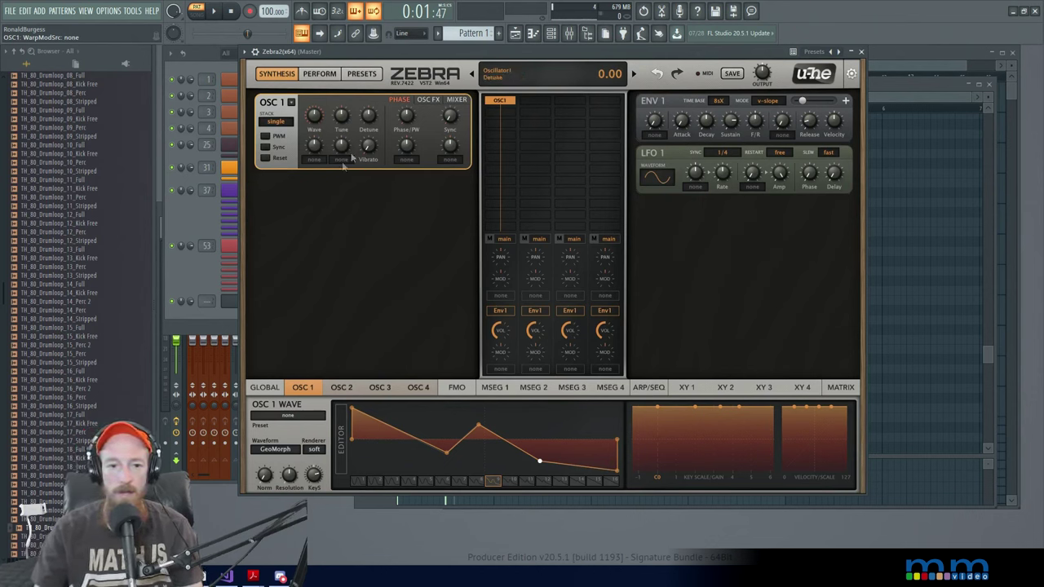
Step: Bring up the module list from the empty grid slot beside OSC 1
left_click(529, 116)
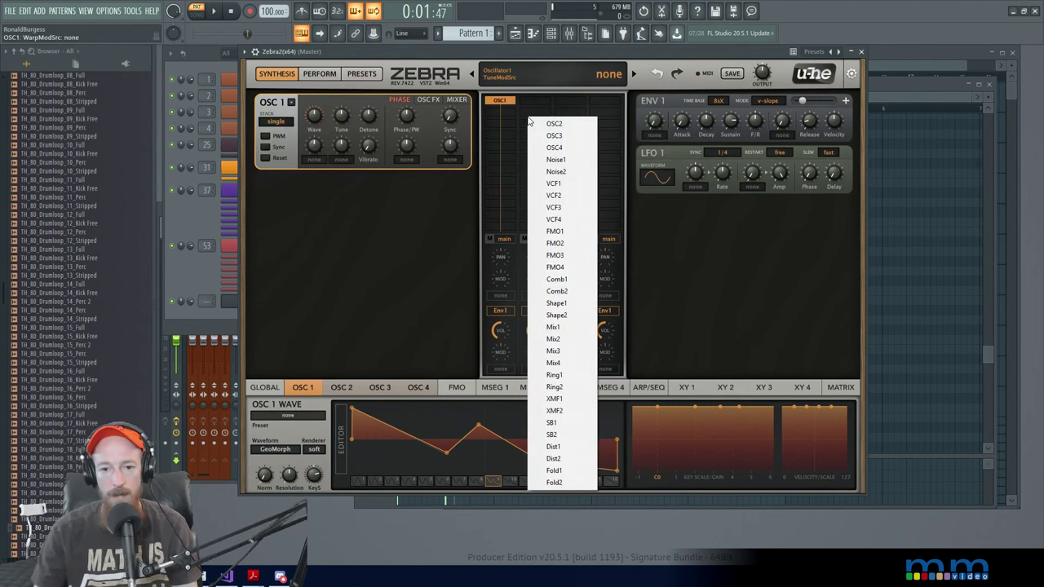
Step: Add a VCF1 filter and place it directly below OSC1 in the first column
left_click(565, 190)
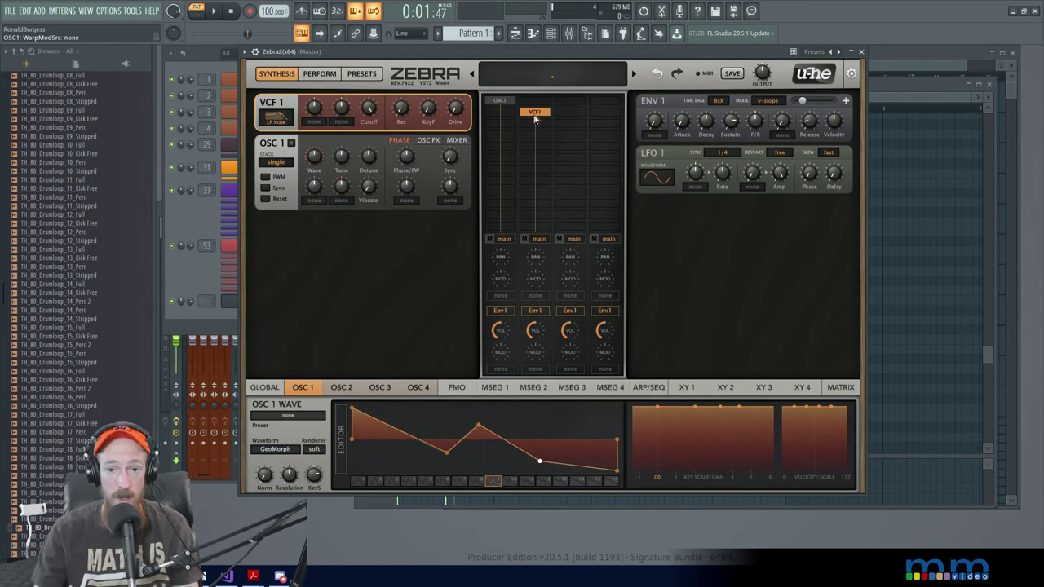
left_click_drag(537, 118, 501, 119)
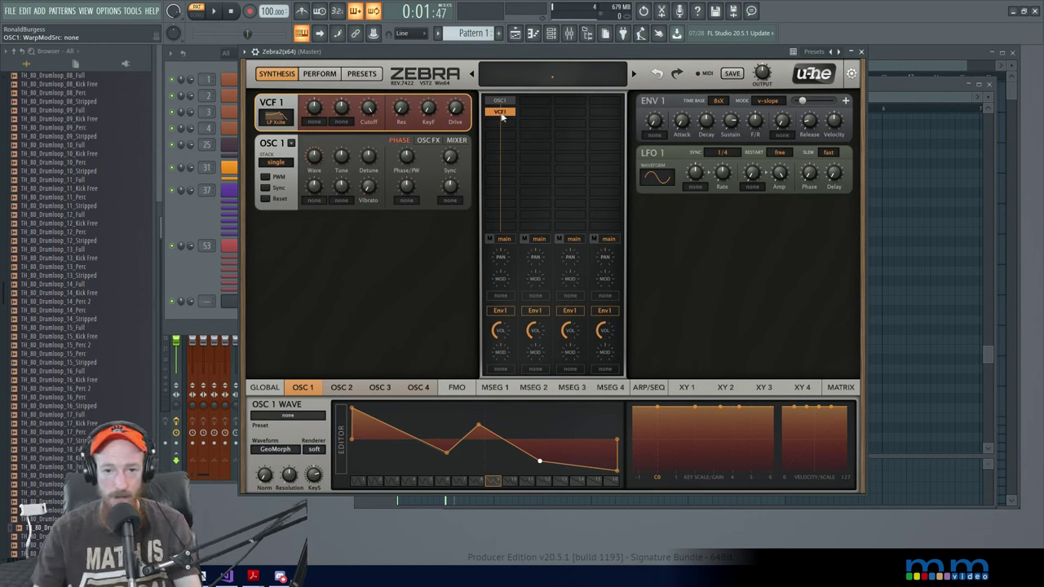
mouse_move(502, 111)
left_mouse_down()
mouse_move(499, 101)
mouse_move(499, 112)
left_mouse_up()
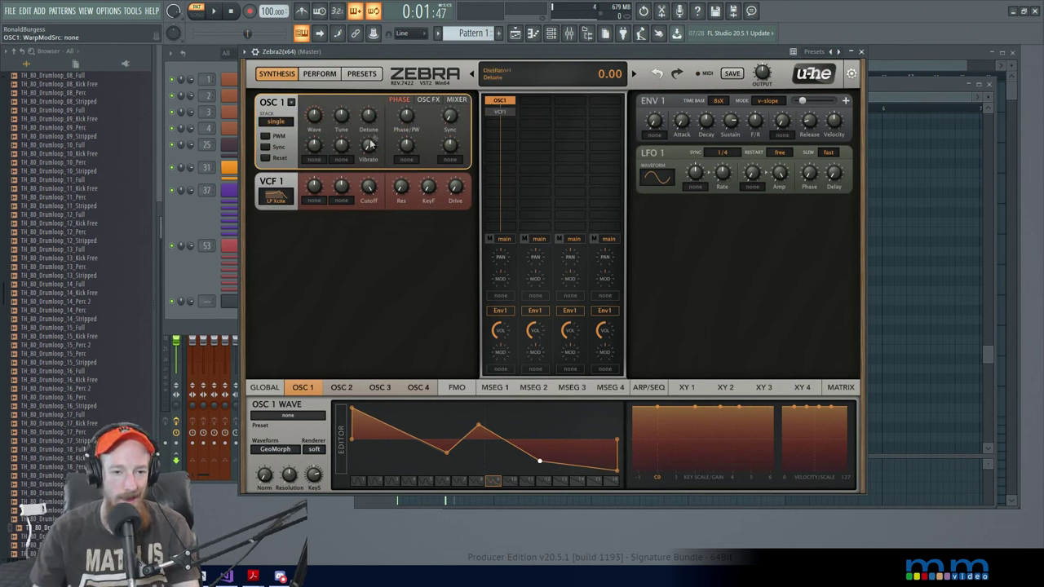
left_click(492, 111)
Step: Add OSC3 to the second column, then remove it again
left_click(528, 115)
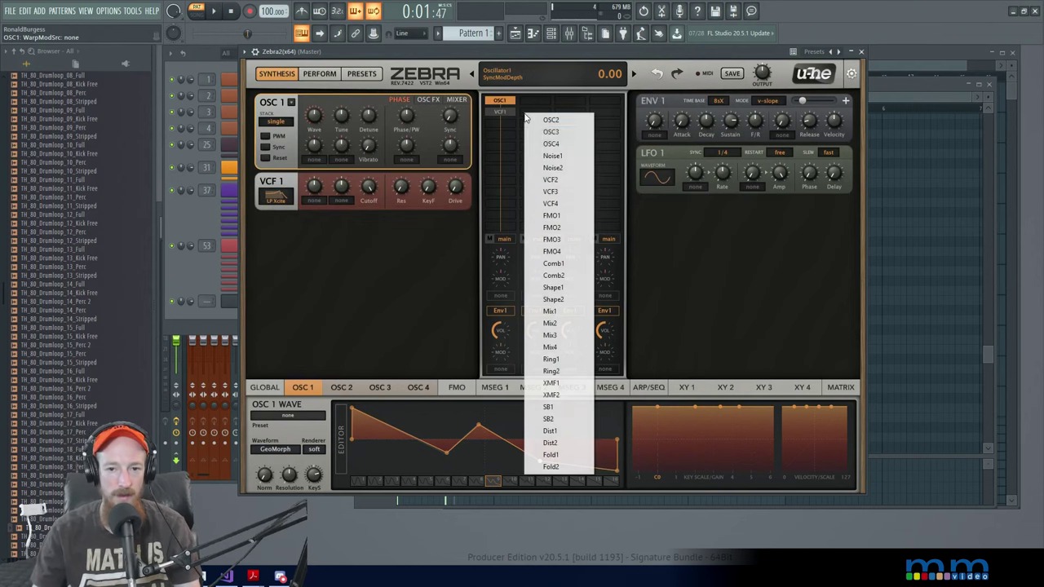
left_click(541, 151)
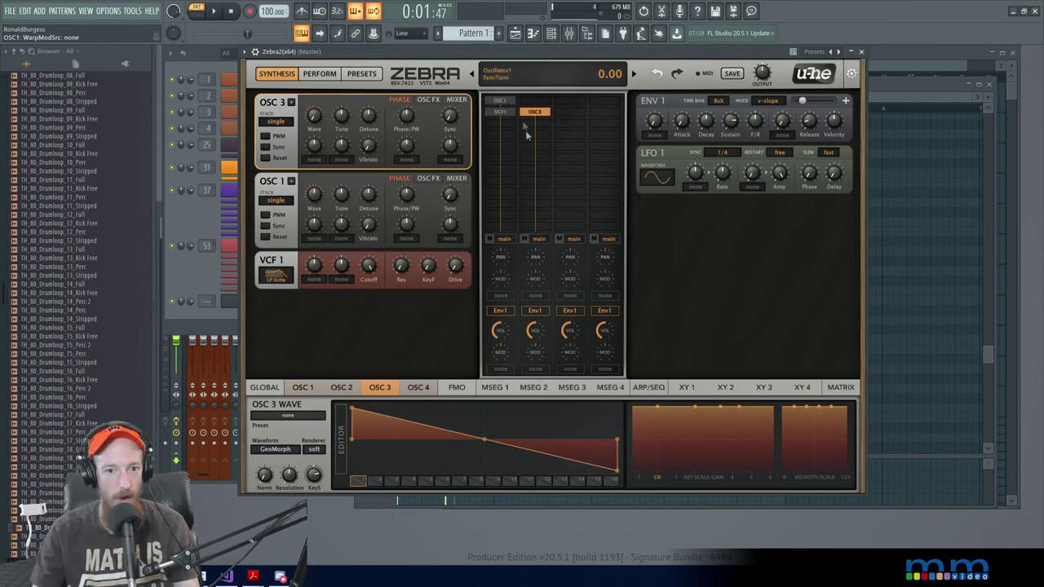
right_click(537, 112)
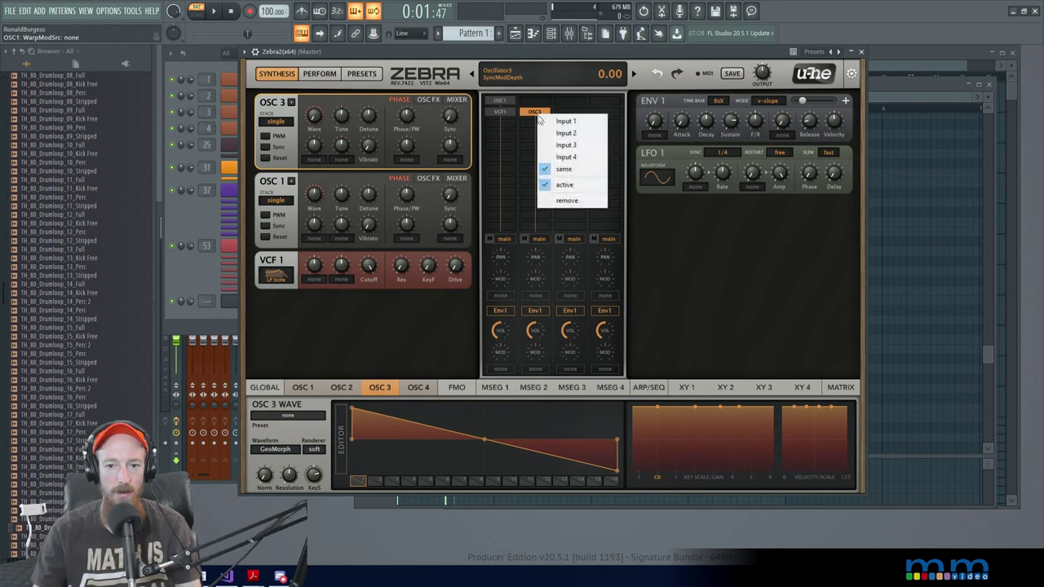
left_click(565, 201)
Step: Toggle showing the selected module's panel first and bring up VCF1's settings
right_click(323, 277)
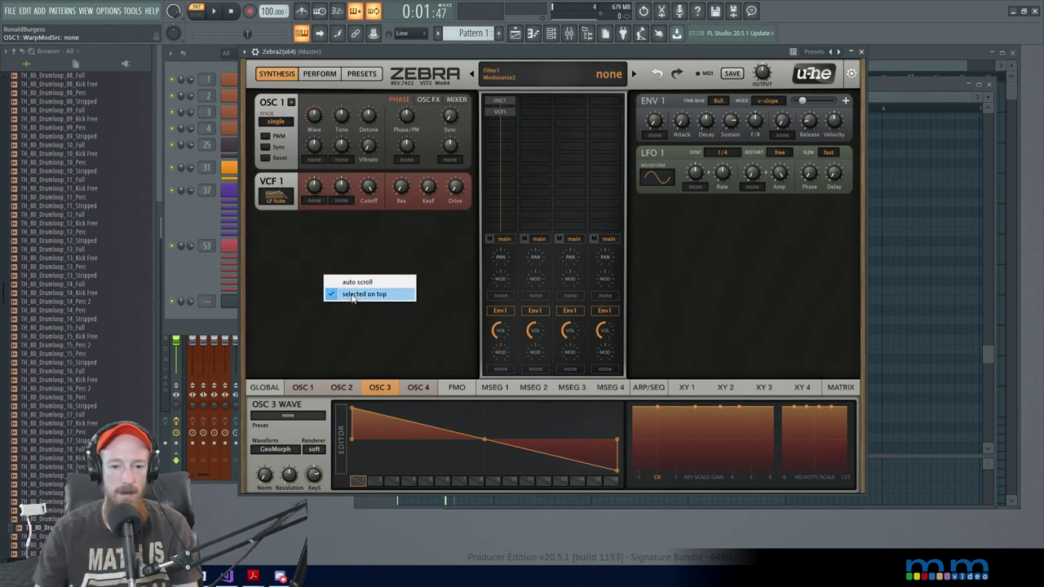
left_click(384, 296)
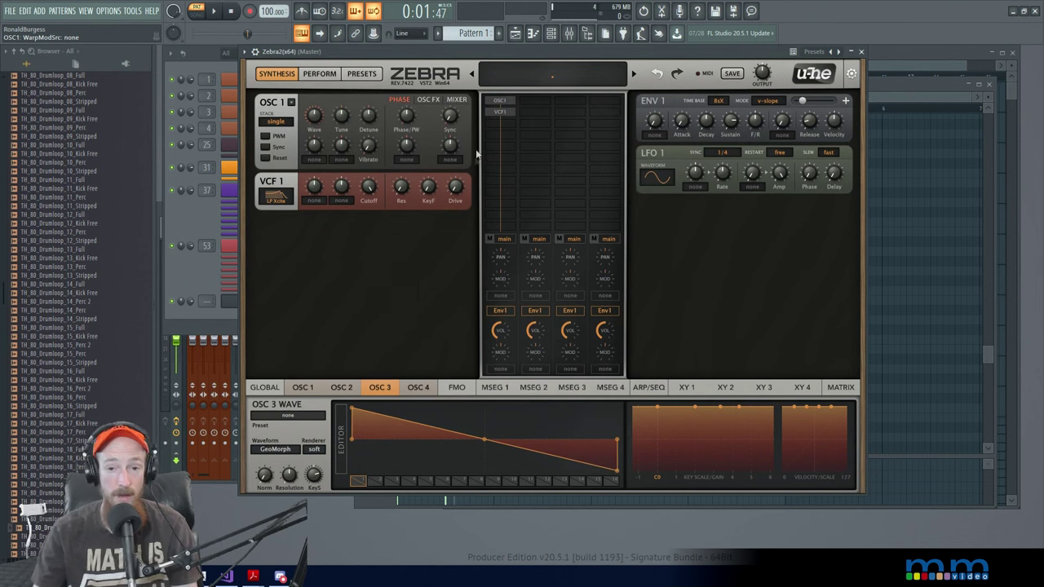
left_click(499, 109)
left_click(499, 101)
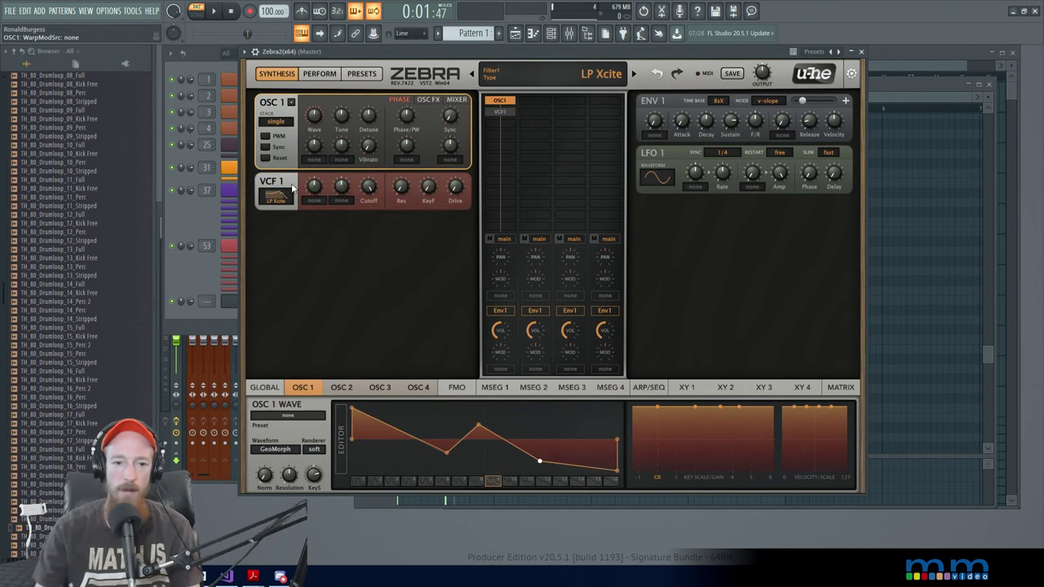
right_click(290, 252)
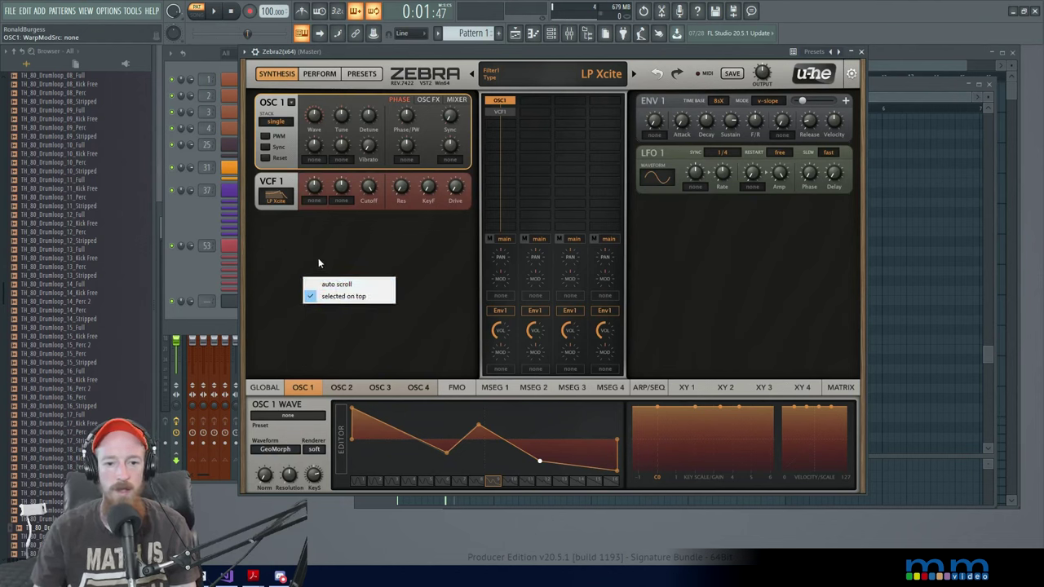
left_click(321, 261)
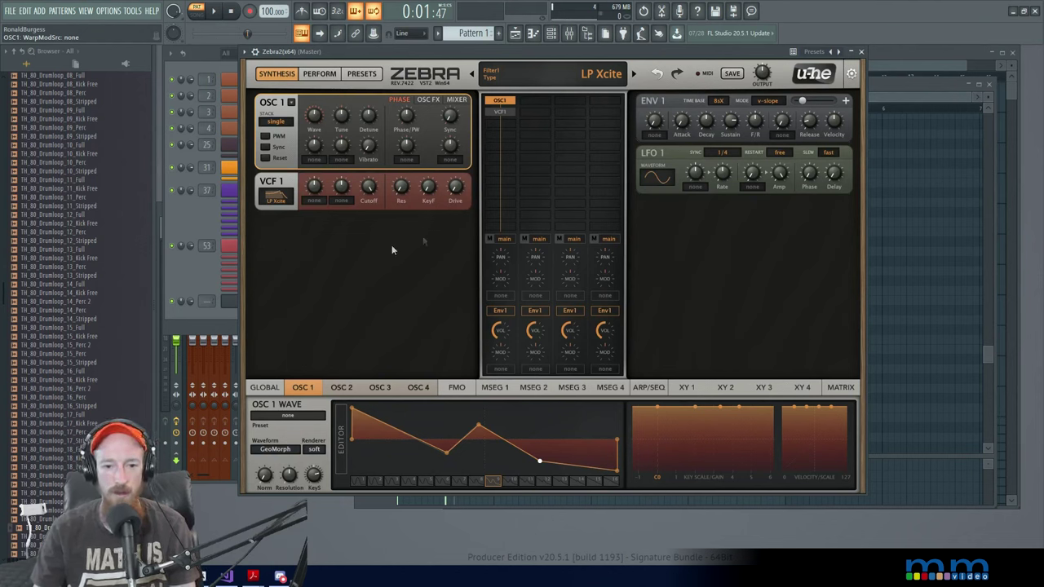
left_click(504, 112)
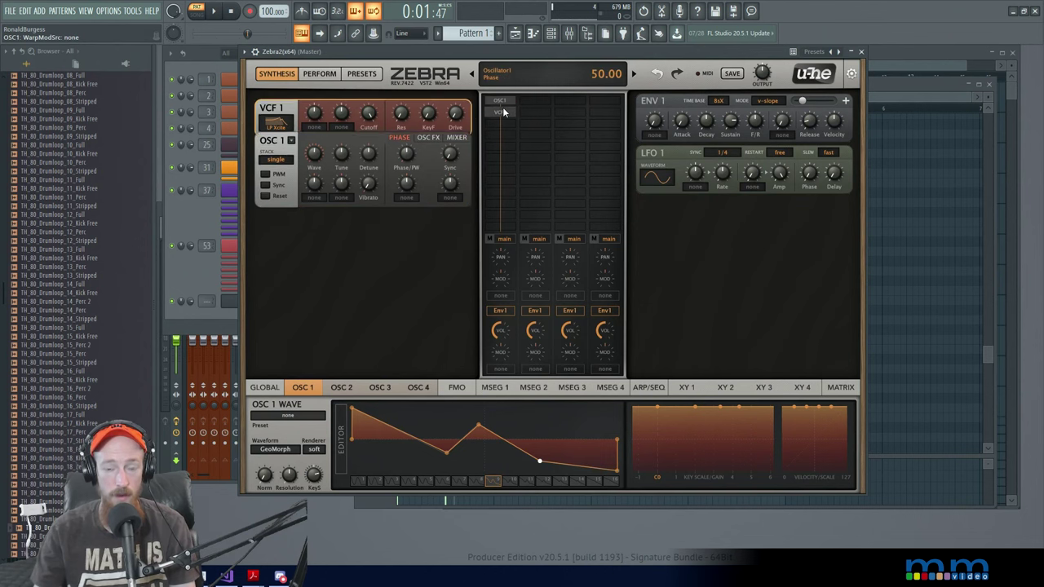
Step: Switch VCF1 to the LP Formant filter type and turn its cutoff down
left_click(278, 118)
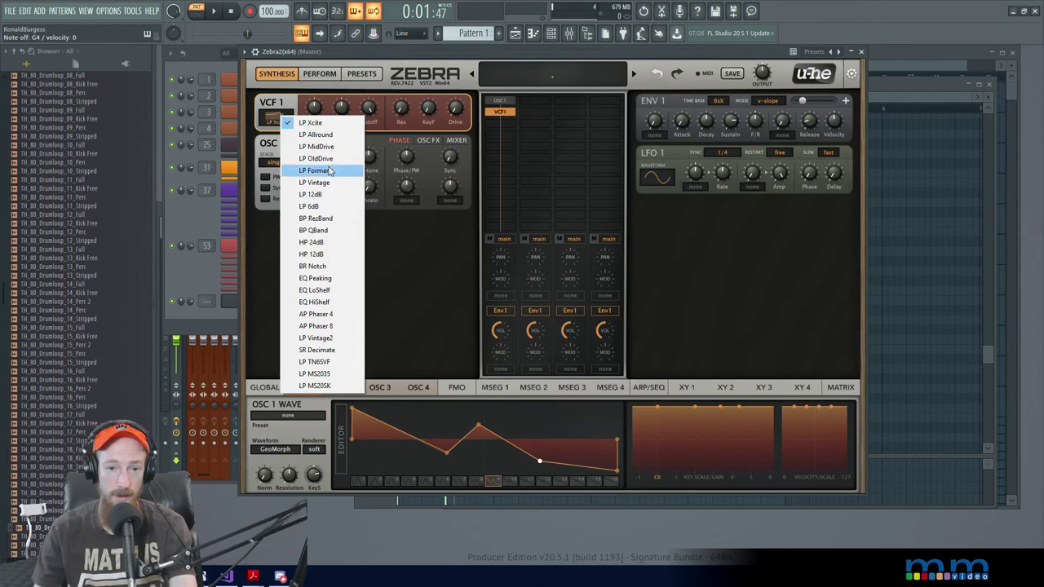
left_click(330, 171)
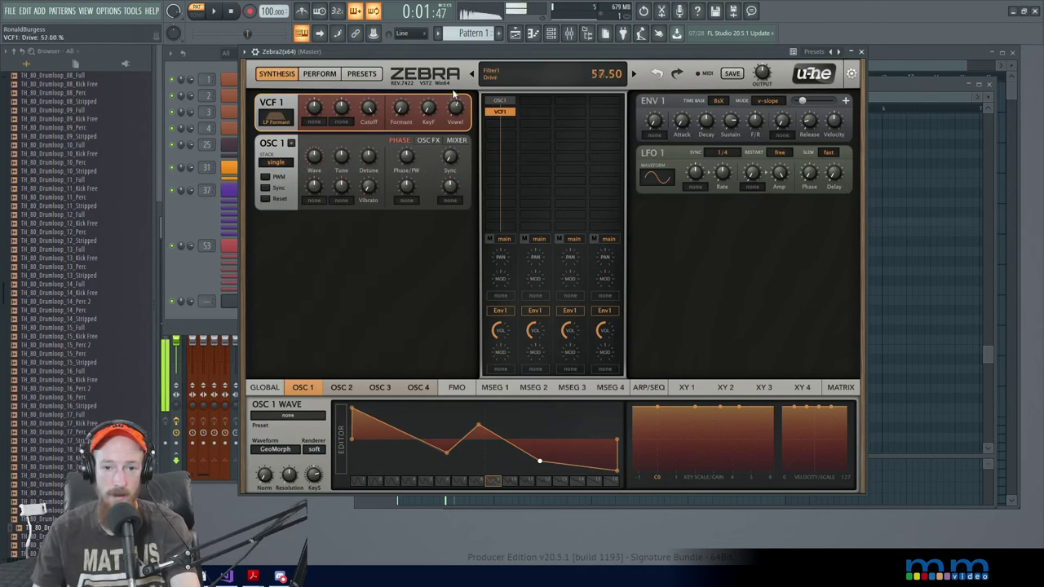
left_click_drag(369, 107, 369, 122)
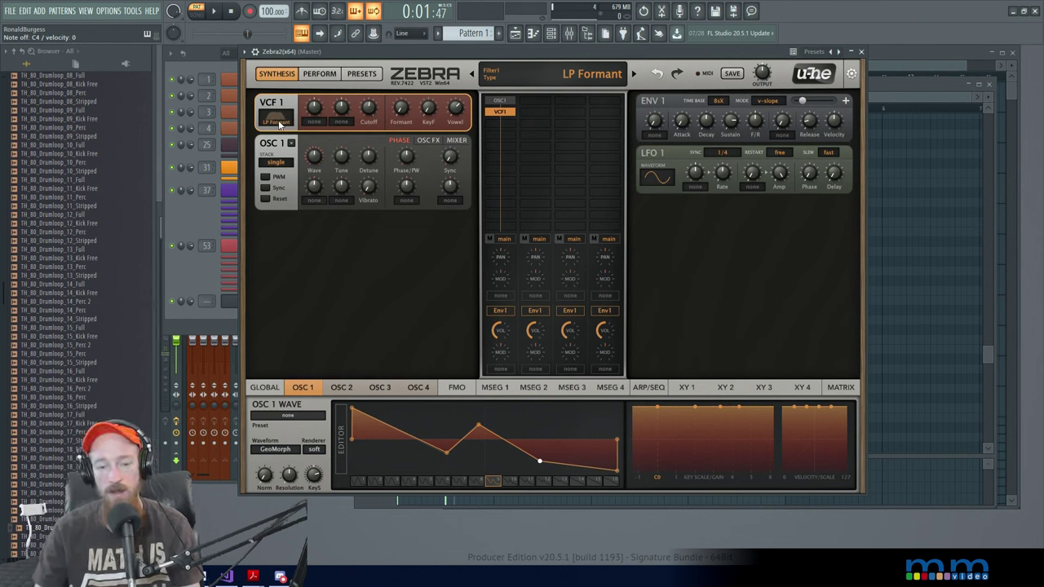
Step: Add OSC2 atop the second grid column and move VCF1 further down column 1
left_click(527, 102)
left_click(538, 119)
left_click_drag(506, 114, 507, 147)
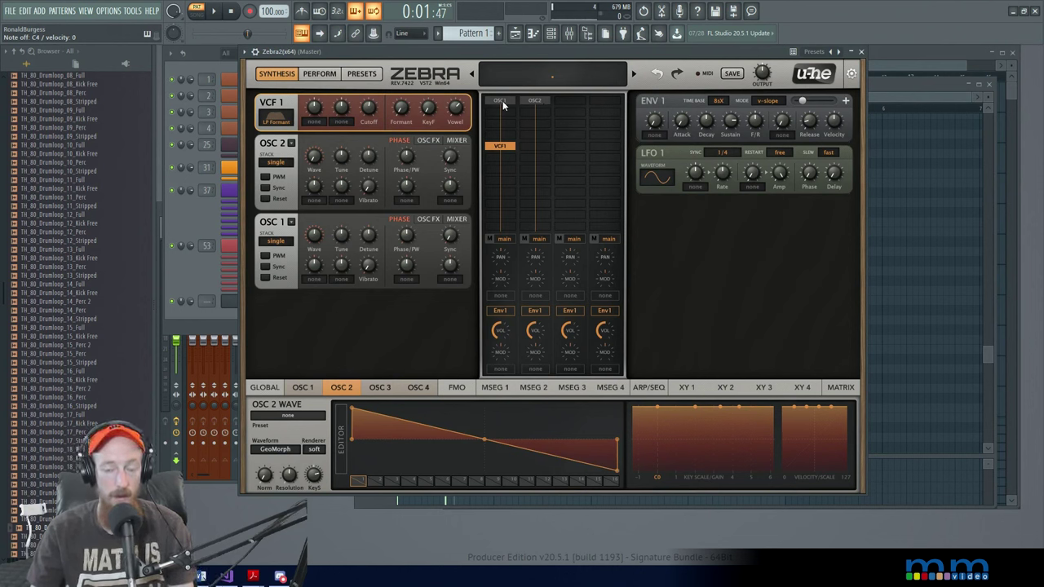
Step: Try VCF1's Input 1 and Input 2 options, routing OSC2 in as Input 2
left_click(507, 146)
right_click(503, 144)
left_click(491, 149)
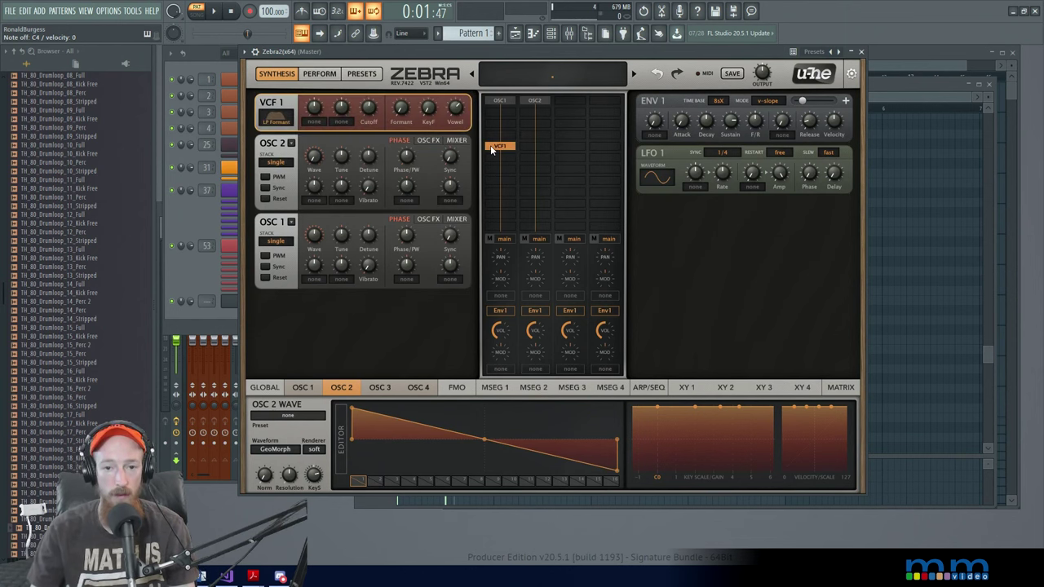
right_click(507, 147)
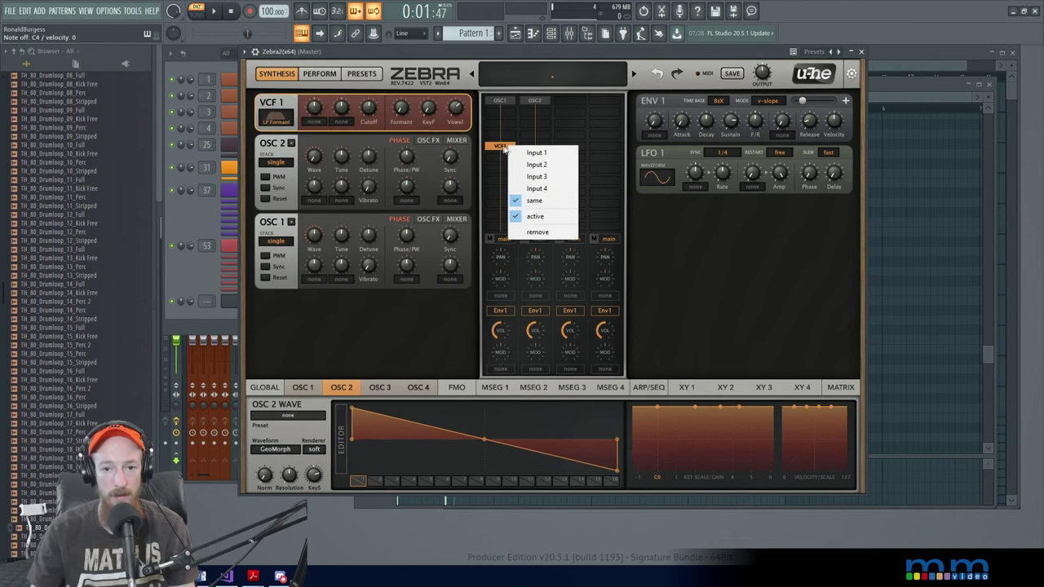
left_click(545, 164)
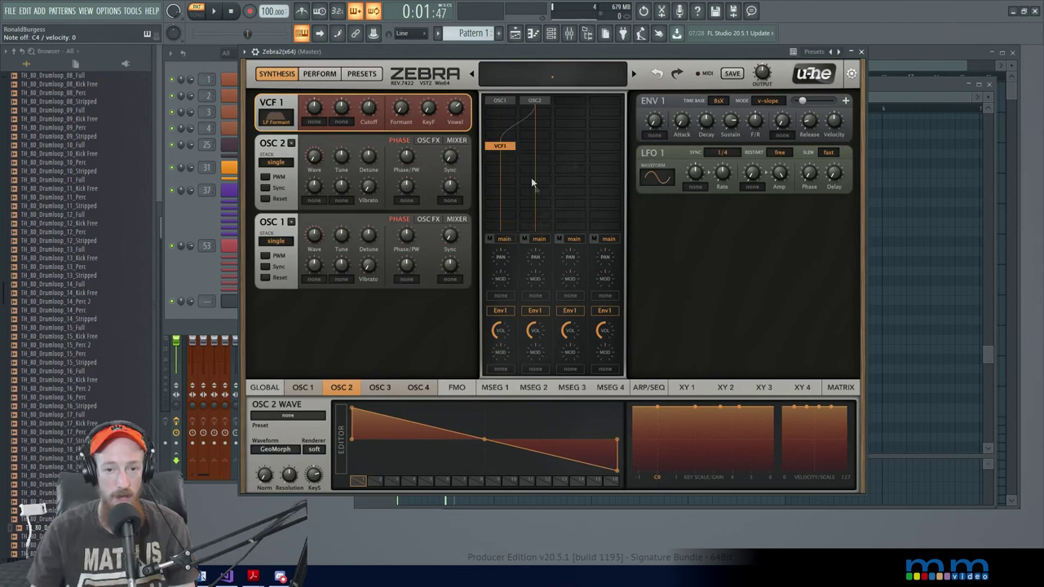
right_click(511, 148)
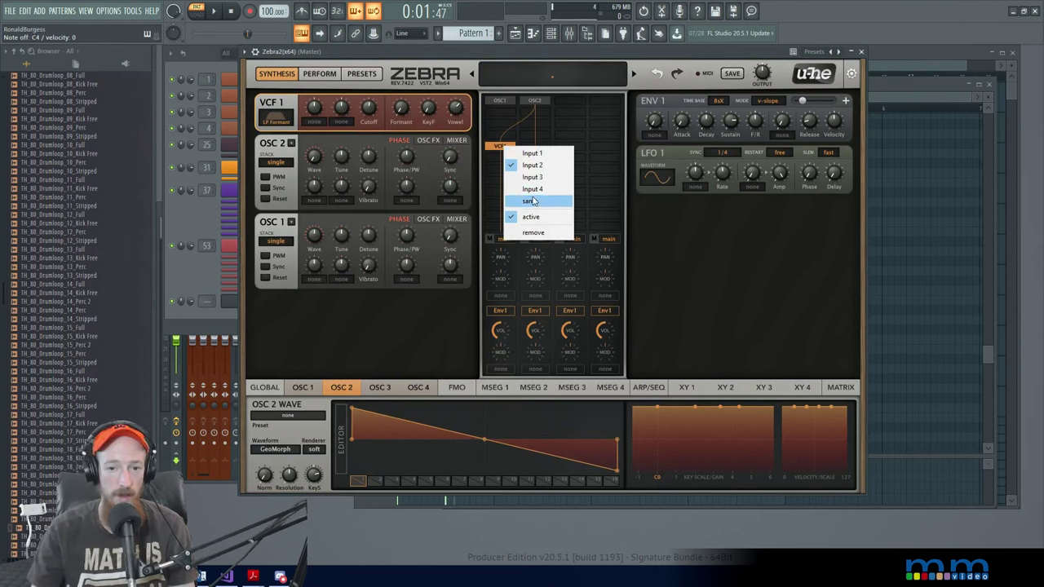
left_click(516, 152)
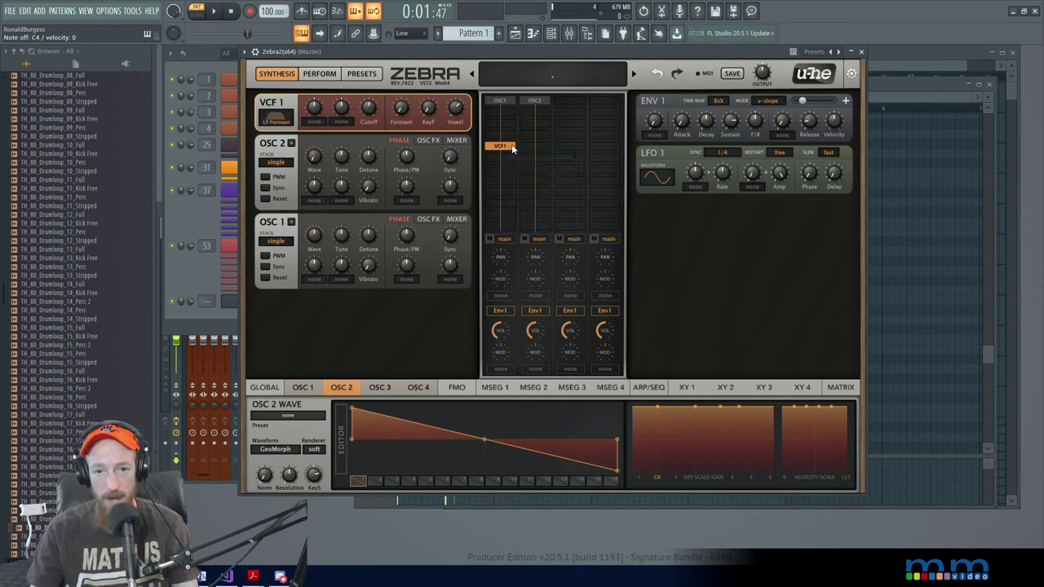
right_click(512, 149)
left_click(517, 164)
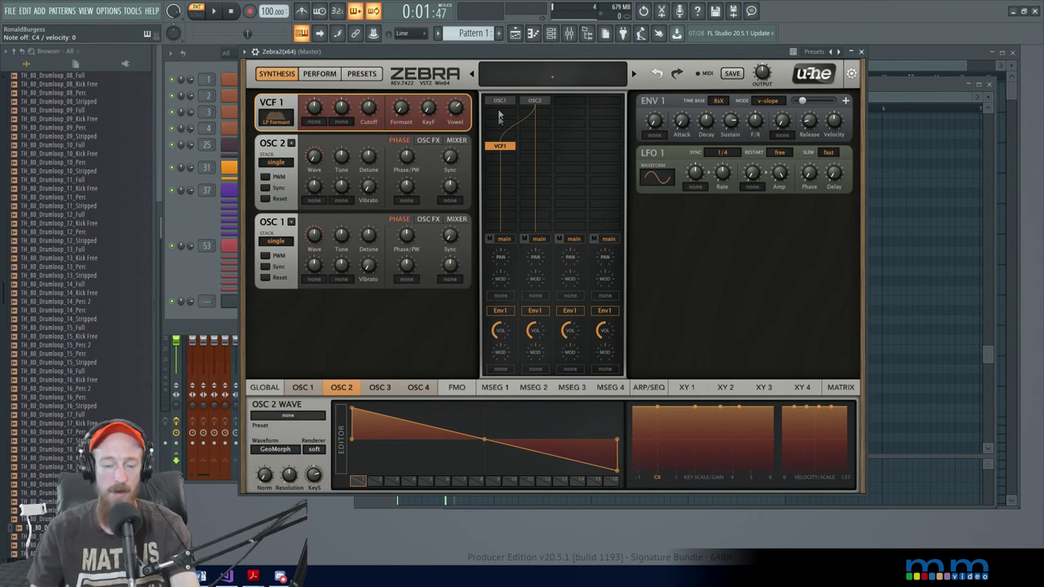
Step: Set VCF1's input back to 'same' and move it down one row
right_click(500, 148)
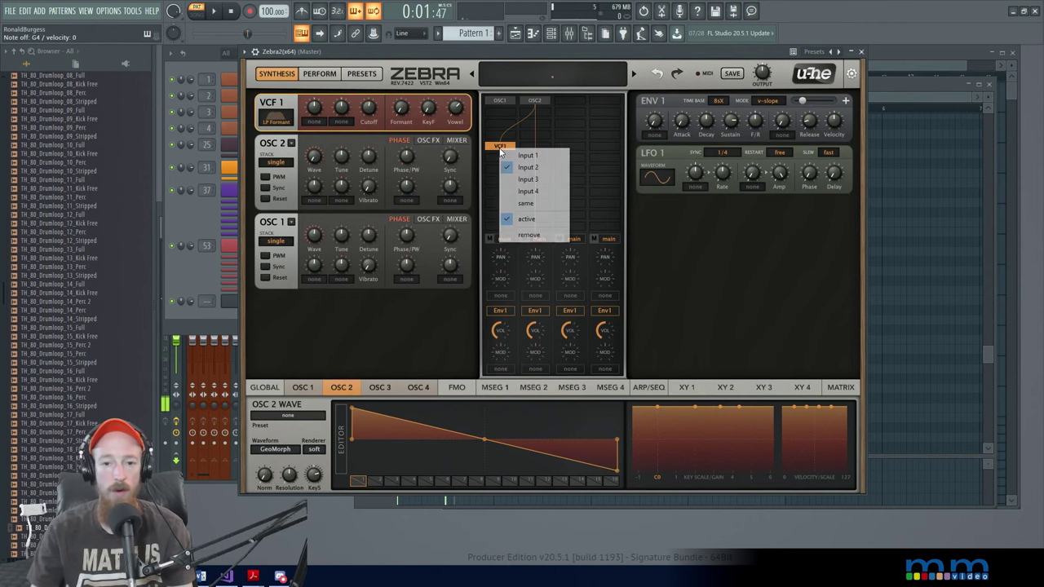
left_click(526, 203)
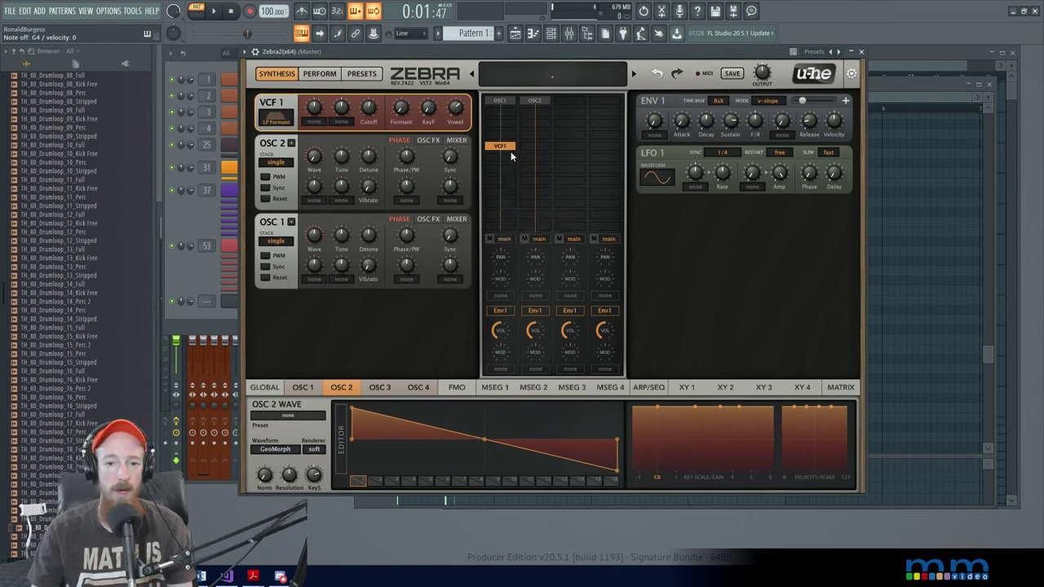
left_click_drag(511, 151, 509, 158)
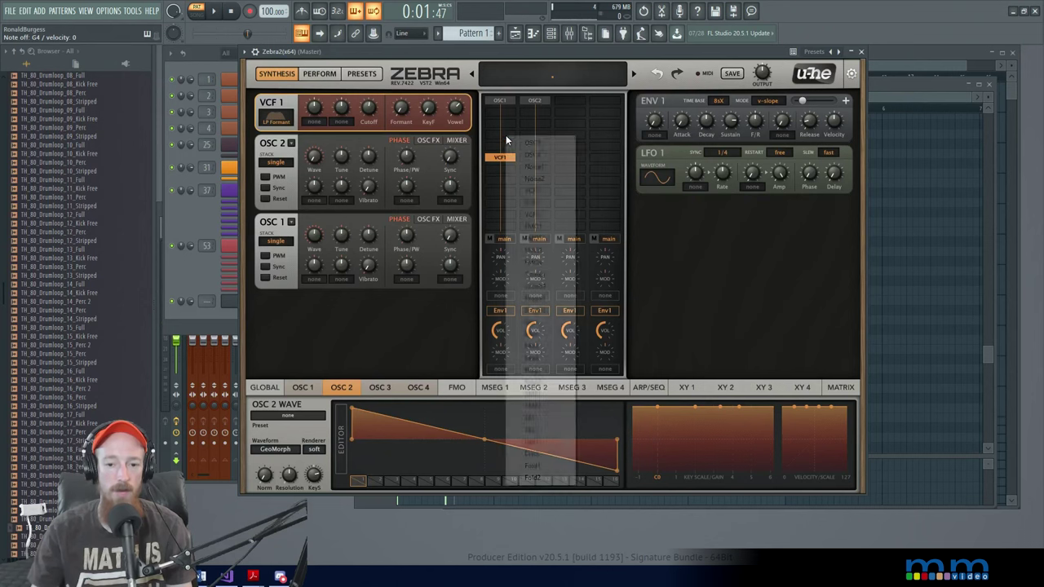
left_click(506, 139)
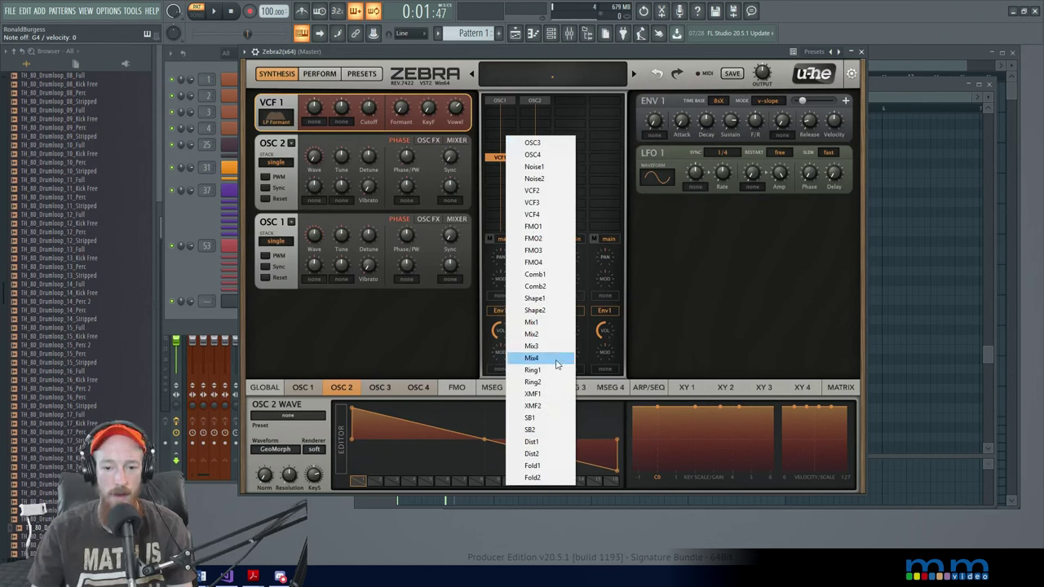
Step: Add a Mix1 module above VCF1 and feed it from SideChain 2
left_click(556, 323)
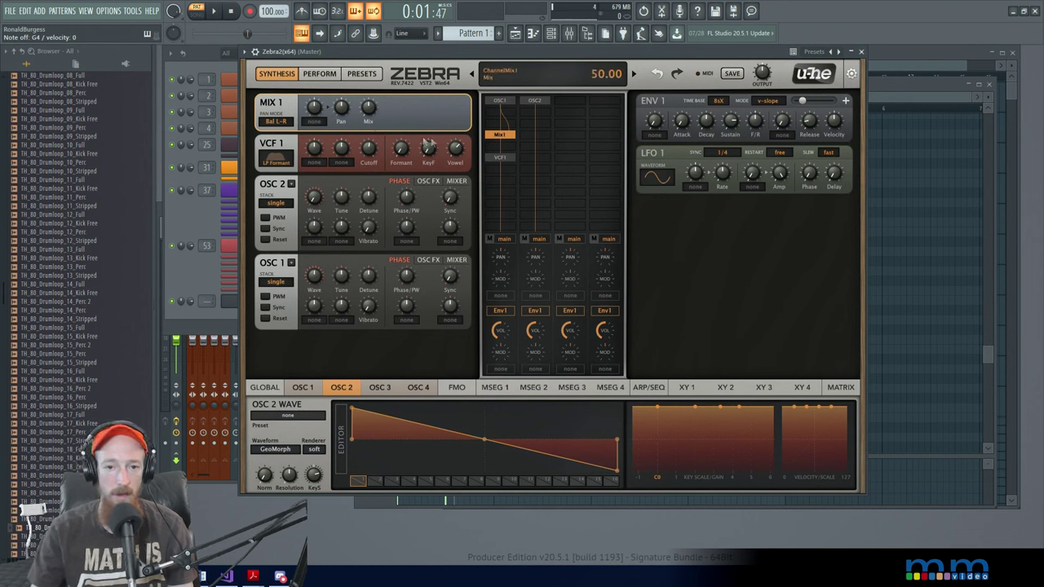
right_click(501, 135)
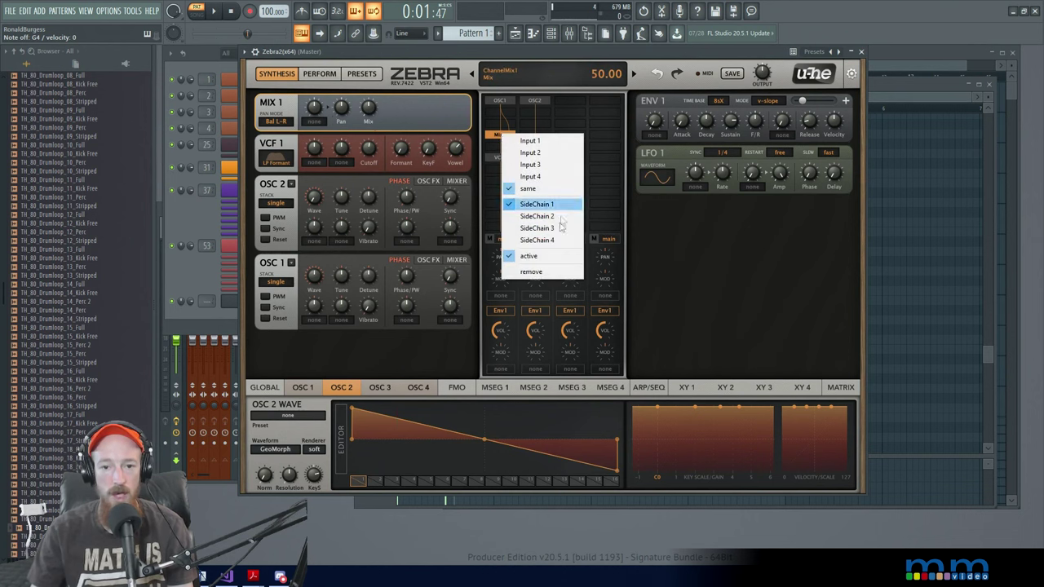
left_click(532, 217)
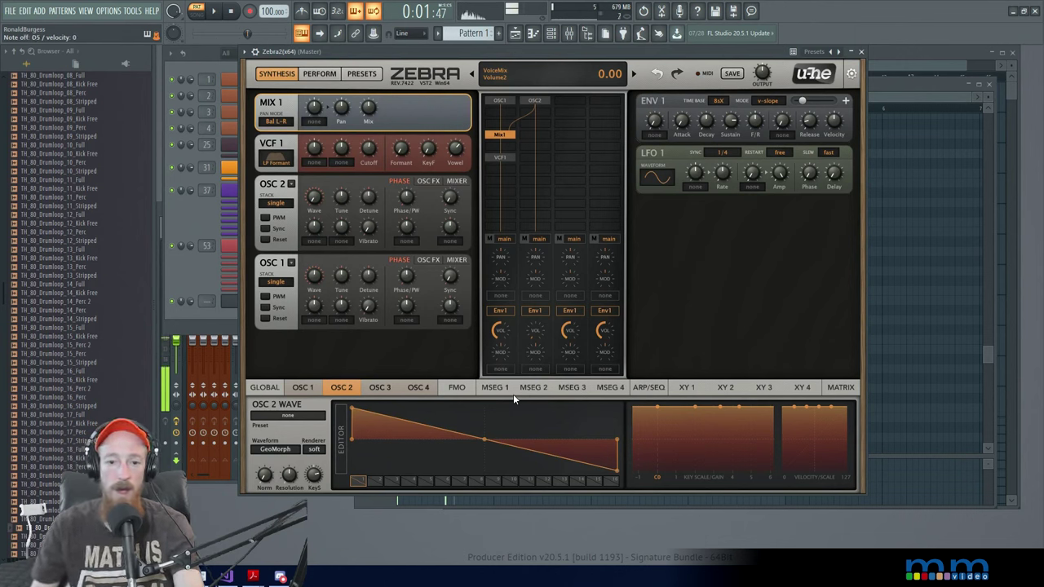
Step: Compare the OSC1 and OSC2 panels, then raise VCF 1 Cutoff to 124
left_click(506, 100)
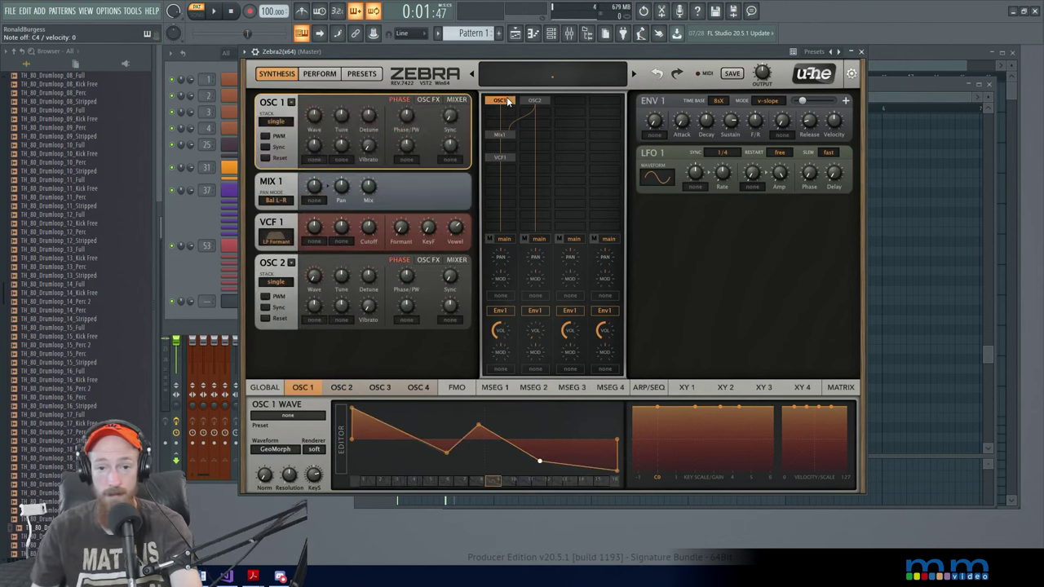
left_click(526, 100)
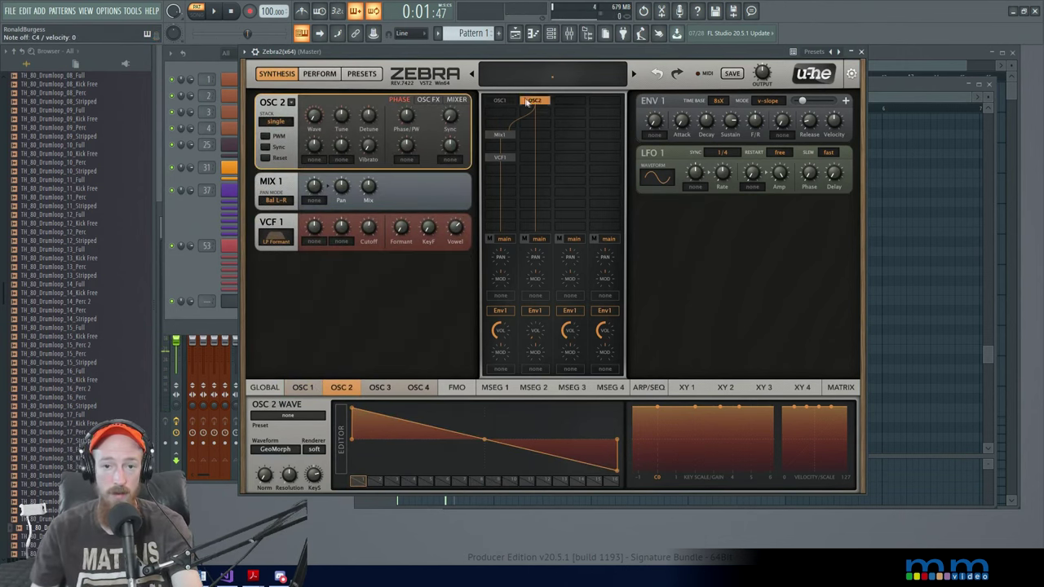
left_click(529, 102)
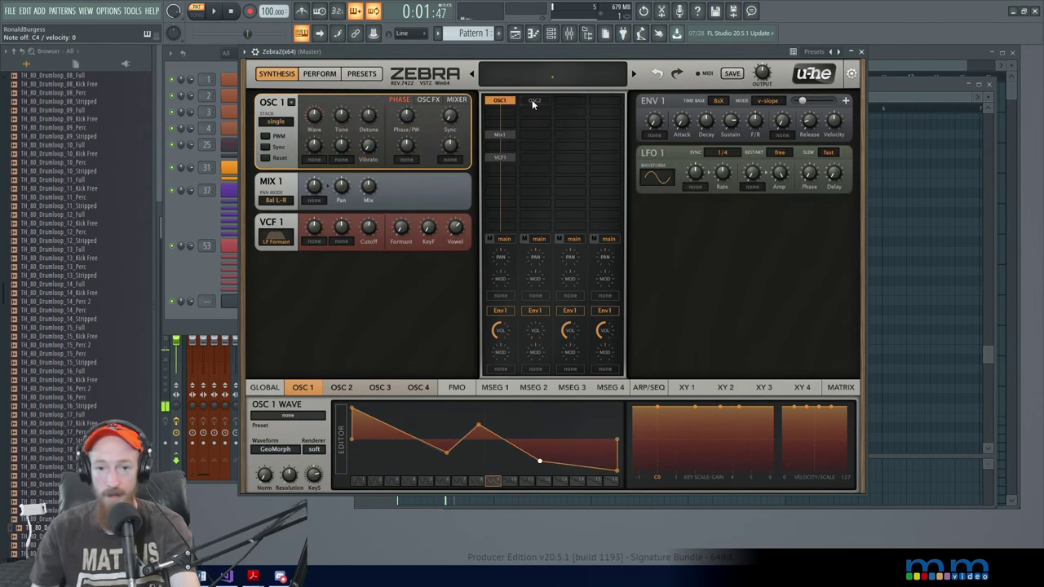
left_click(533, 101)
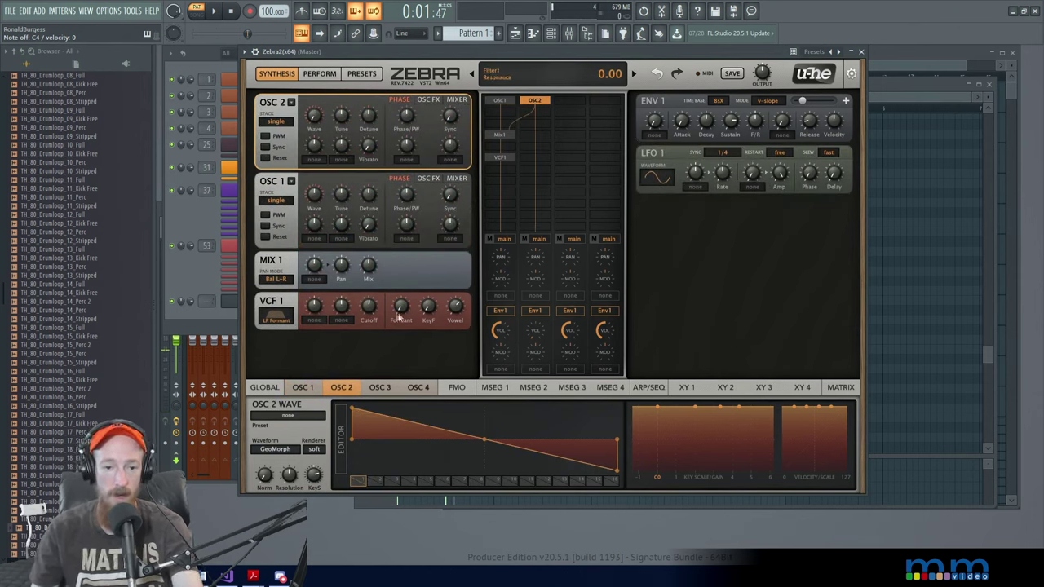
mouse_move(371, 310)
left_mouse_down()
mouse_move(371, 278)
mouse_move(373, 304)
left_mouse_up()
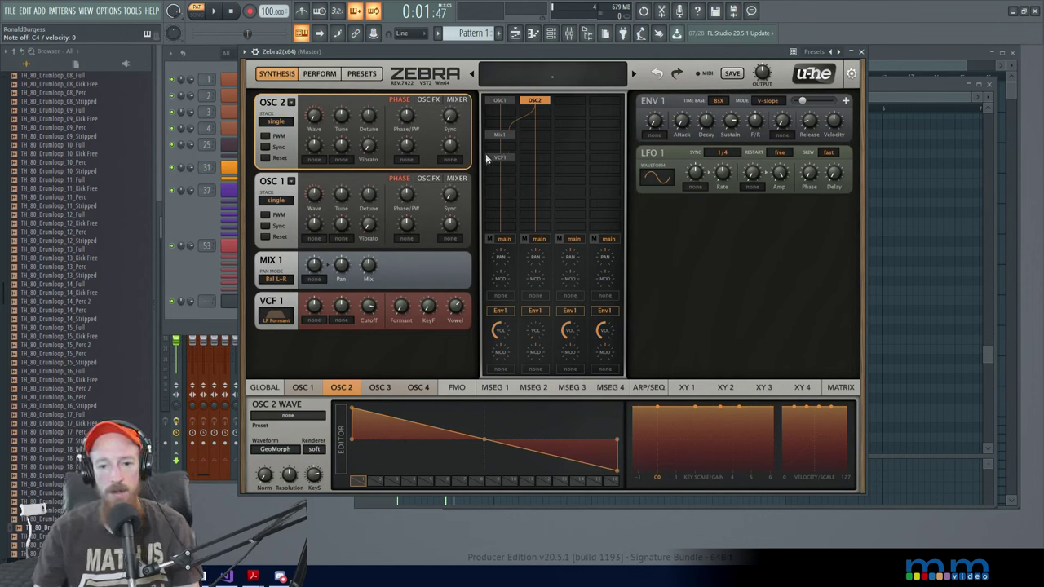
Step: Remove the VCF1, Mix1 and OSC2 modules from the grid
left_click(509, 159)
right_click(509, 159)
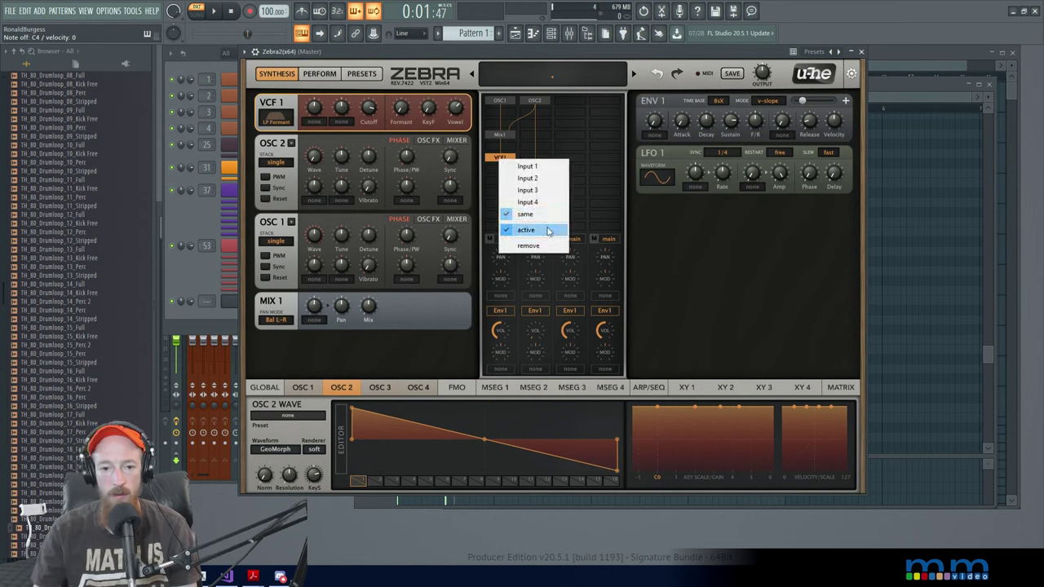
left_click(545, 244)
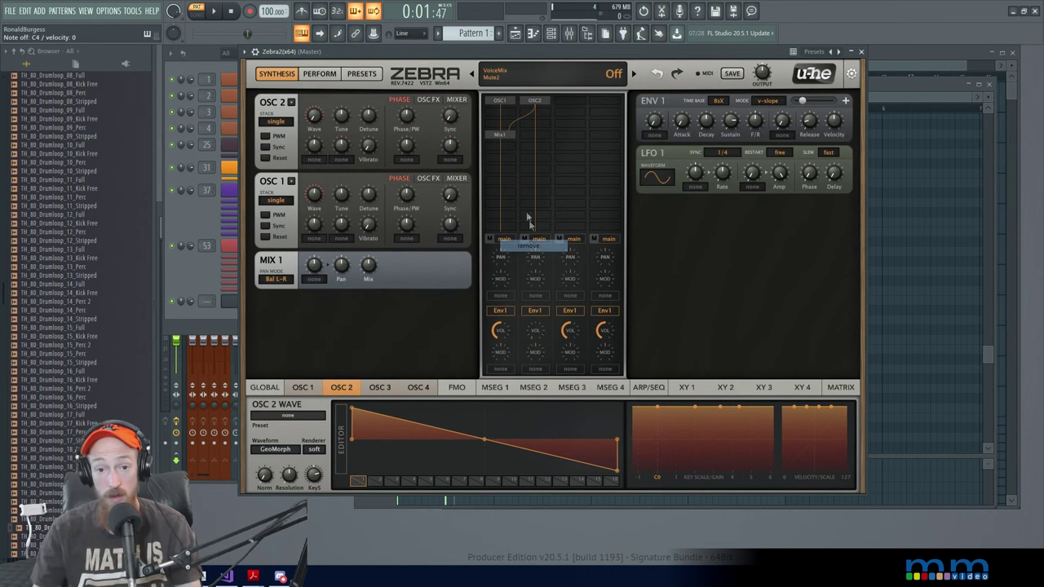
right_click(506, 134)
left_click(547, 274)
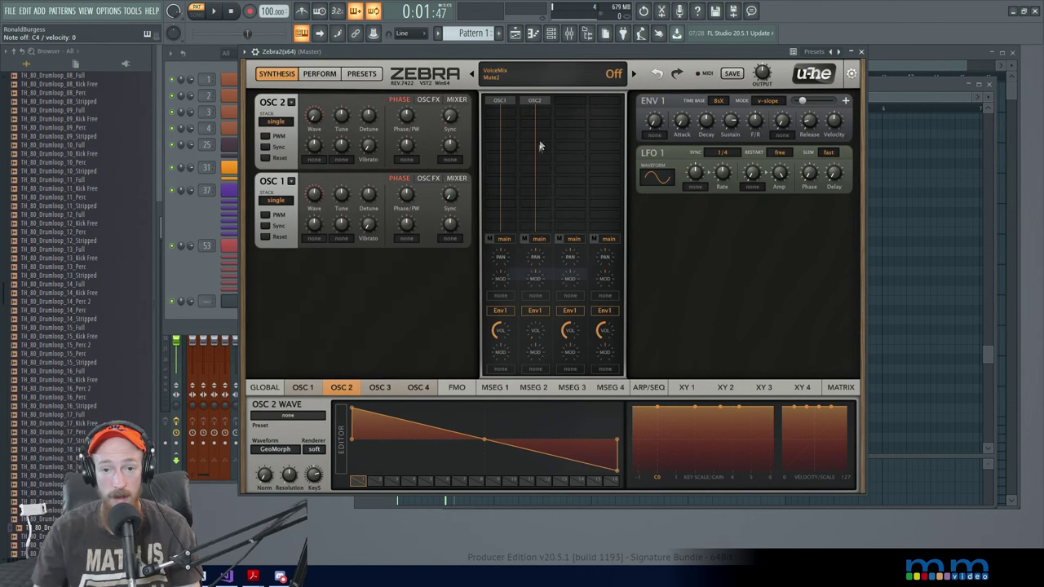
right_click(540, 107)
left_click(579, 183)
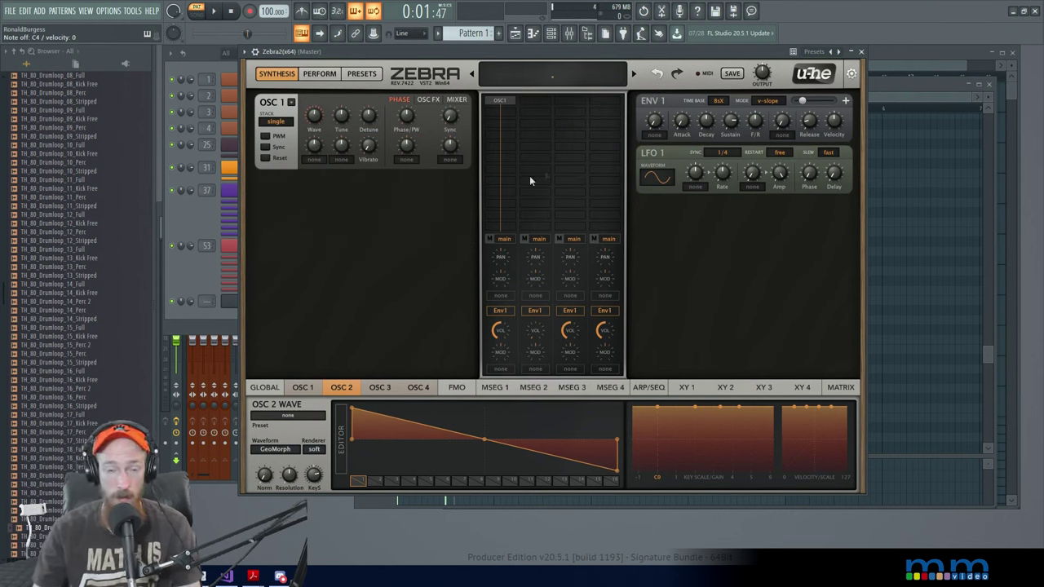
Step: Check OSC 1's Tune modulation sources unchanged, then mute and unmute the first output channel
mouse_move(378, 142)
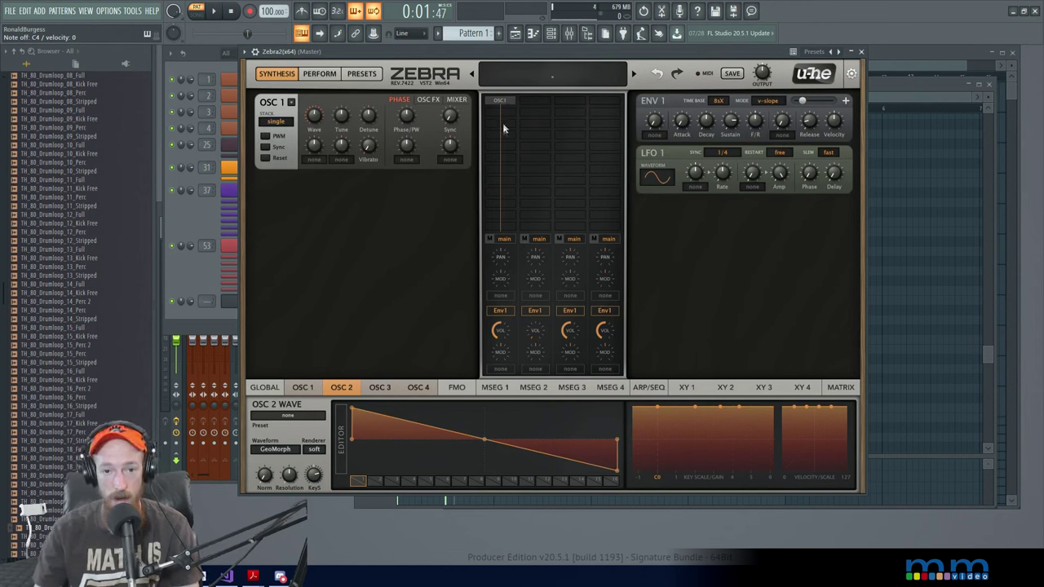
left_click(356, 164)
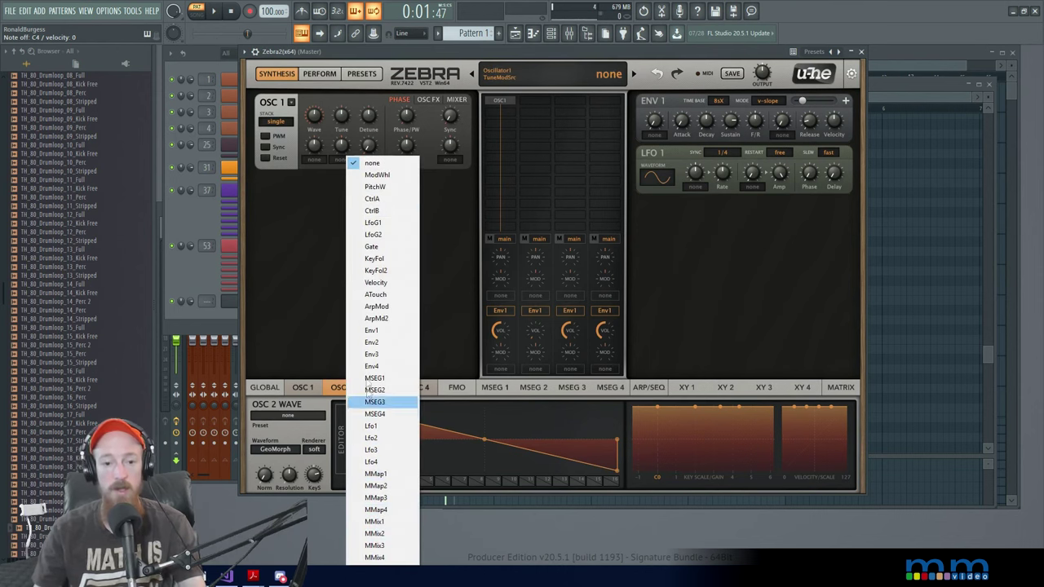
left_click(302, 261)
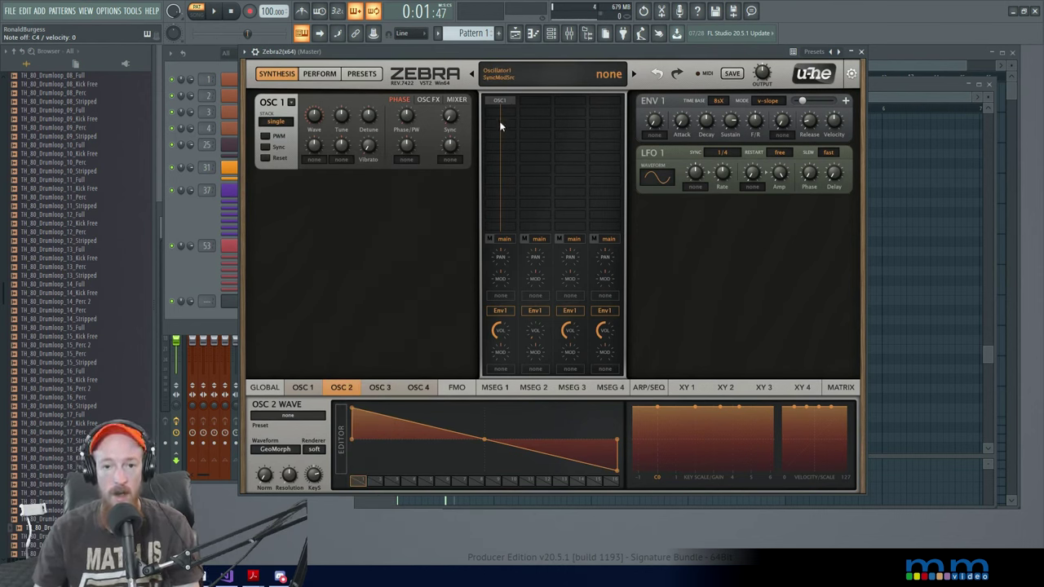
left_click(488, 239)
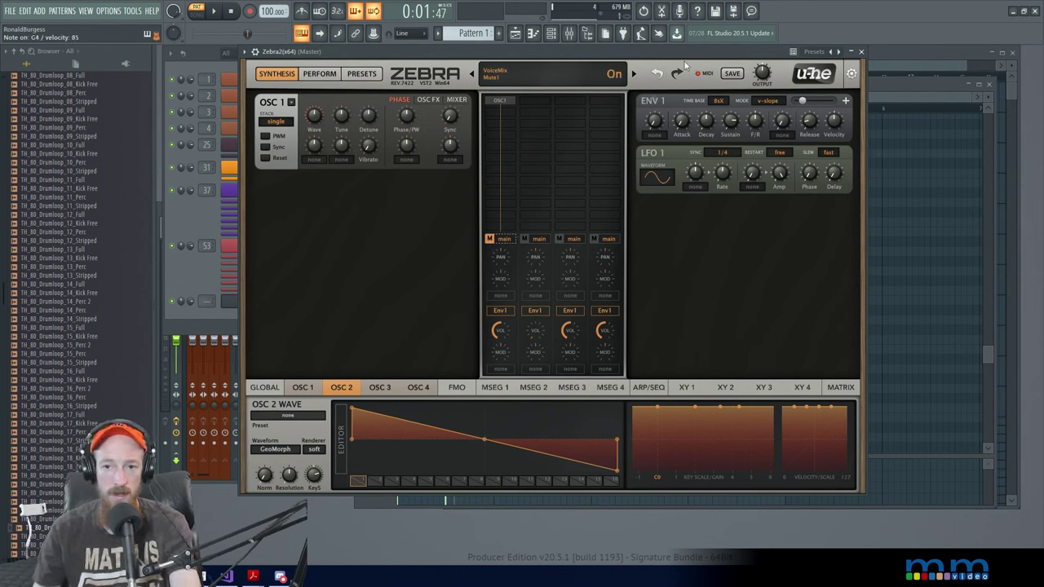
left_click(489, 240)
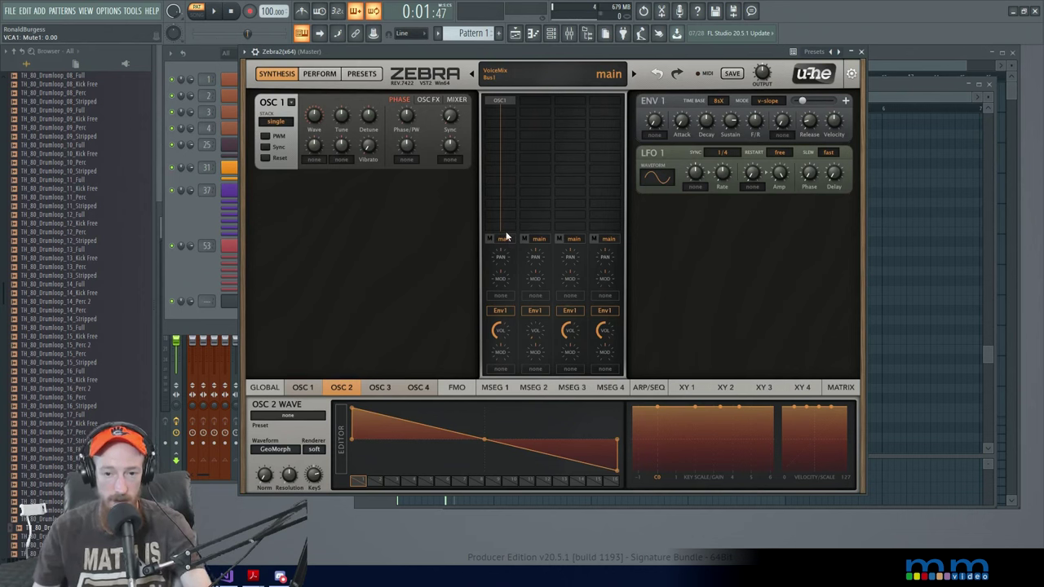
Step: On the global page, raise the bus 1 return level, leaving ModFX1 and channel 1 output unchanged
left_click(264, 388)
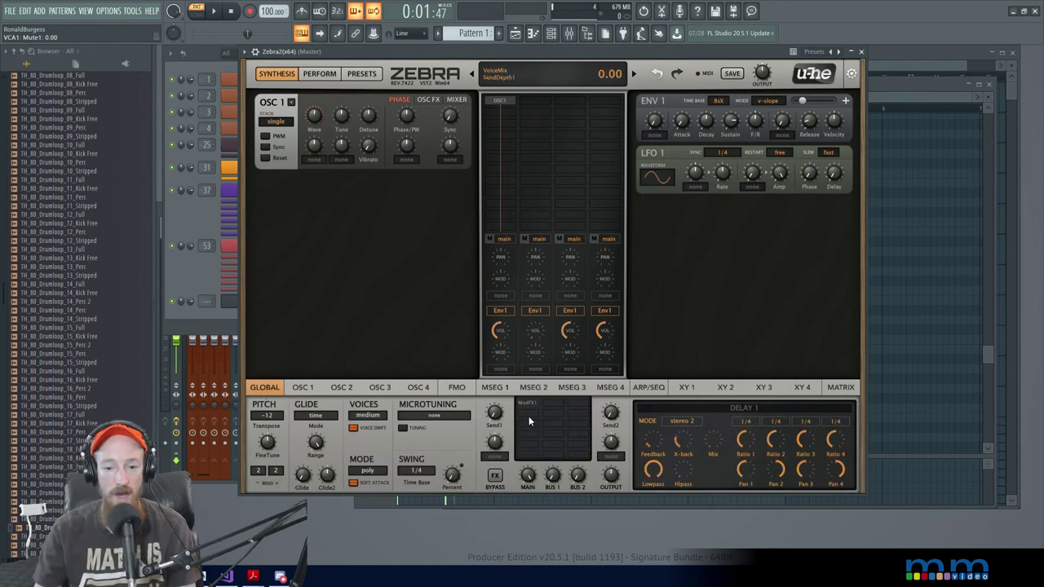
left_click(554, 411)
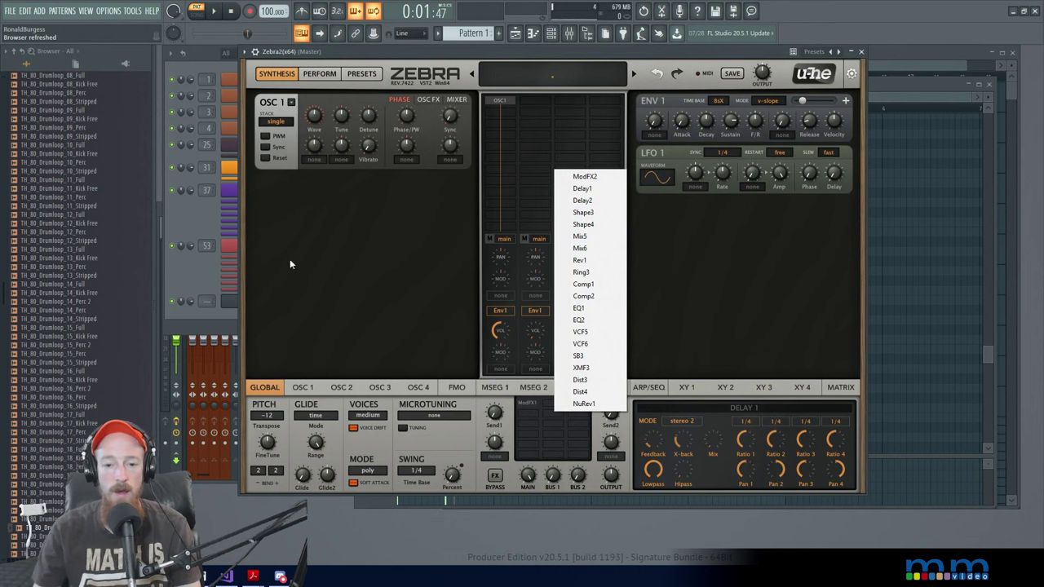
left_click(316, 253)
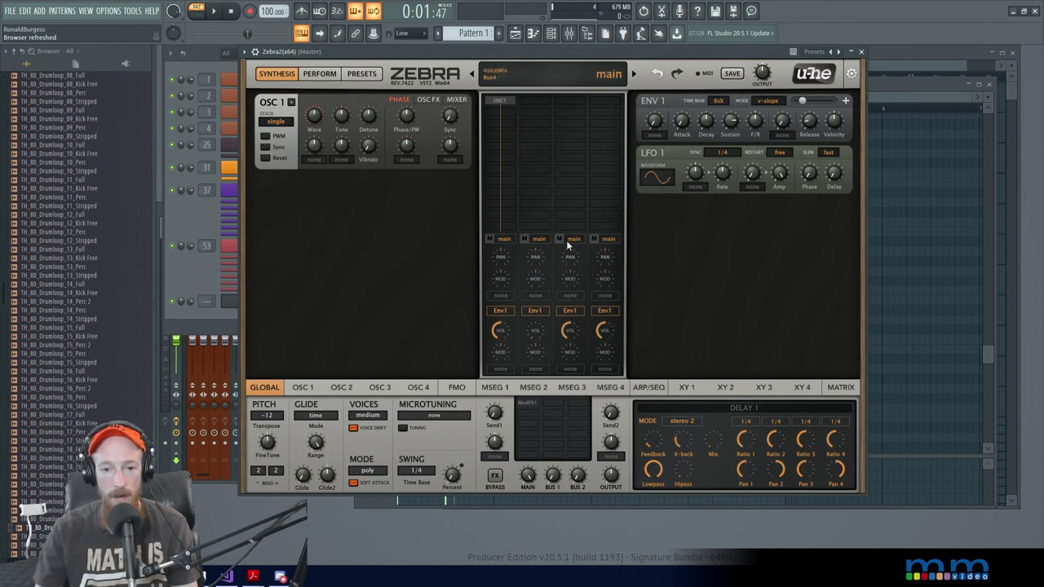
left_click(505, 240)
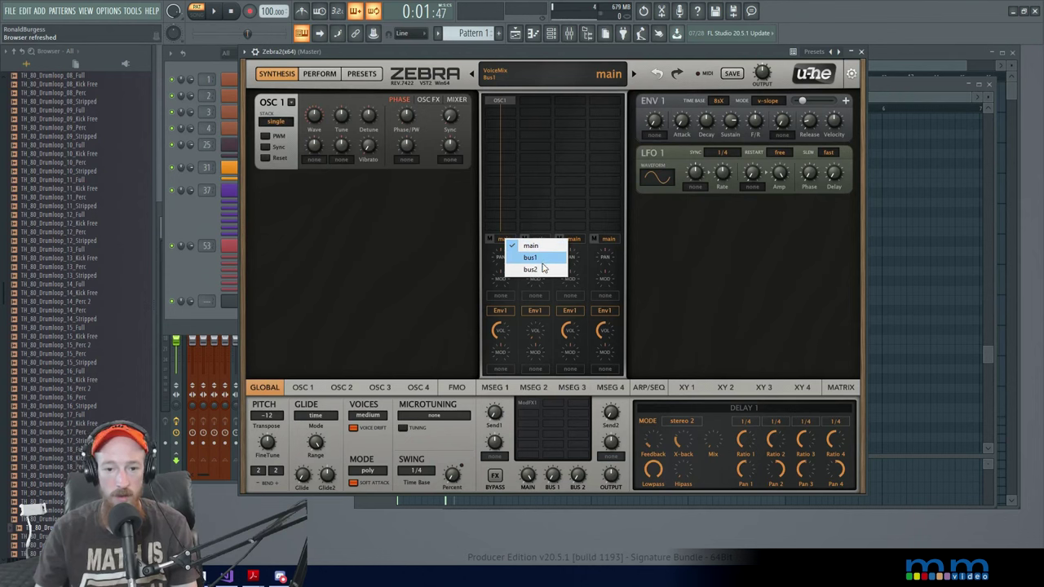
left_click(439, 262)
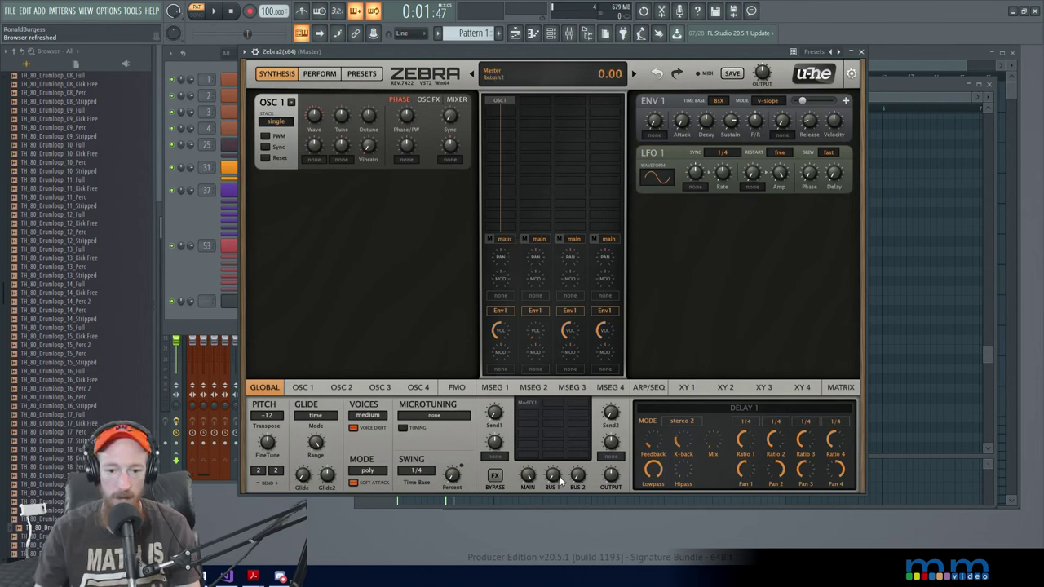
left_click_drag(548, 476, 551, 436)
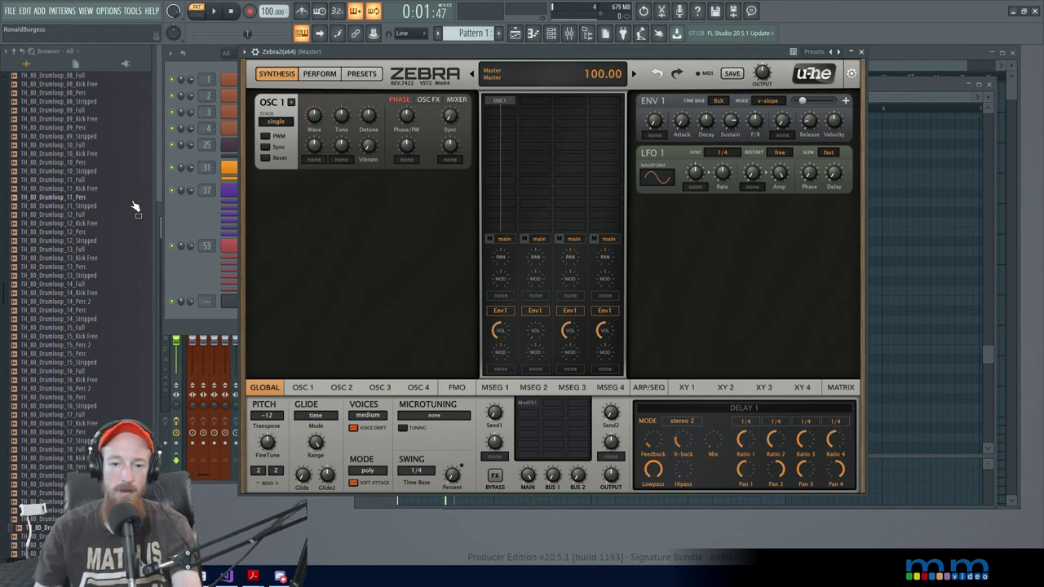
Step: Route channel 1 to bus1, audition a note, set the bus 1 return to 39, then return to main
left_click(504, 238)
left_click(529, 257)
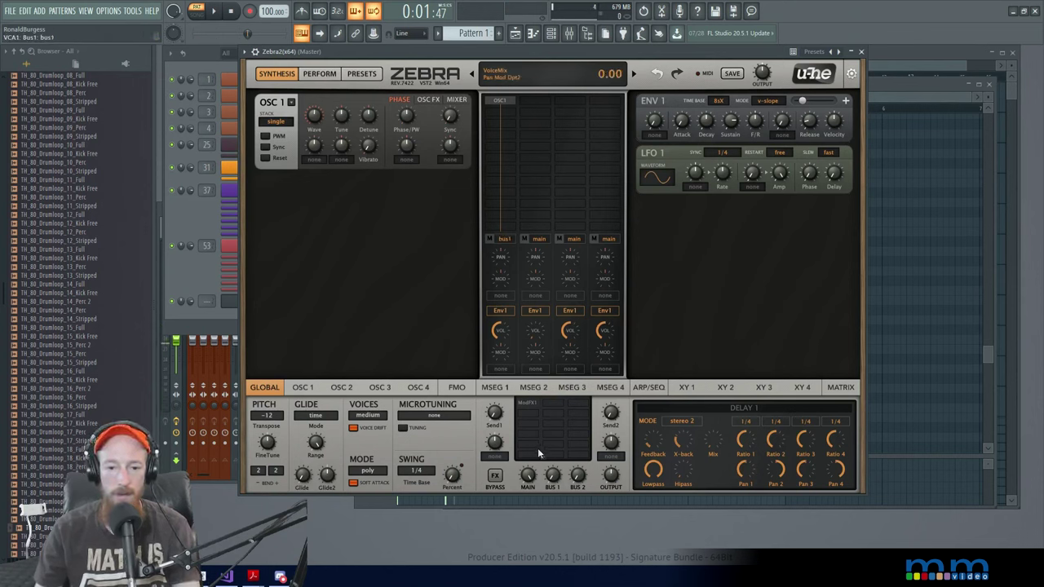
key("z")
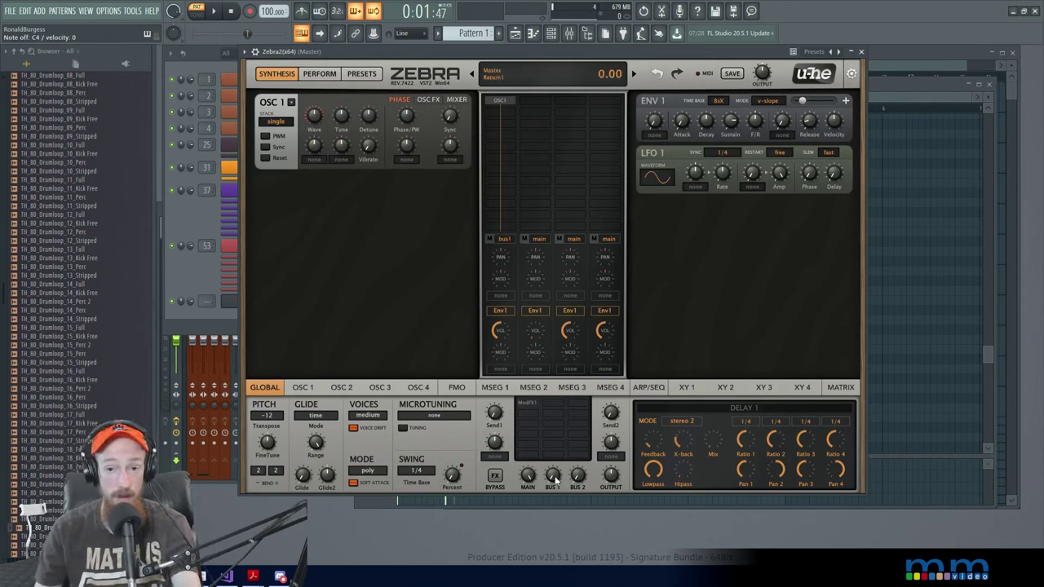
left_click_drag(553, 481, 557, 442)
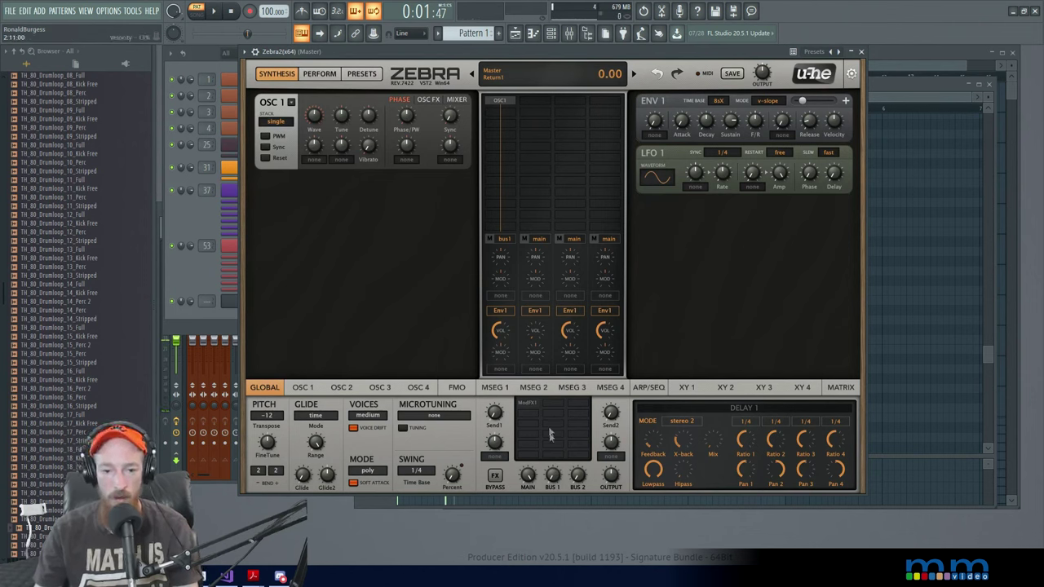
left_click(504, 239)
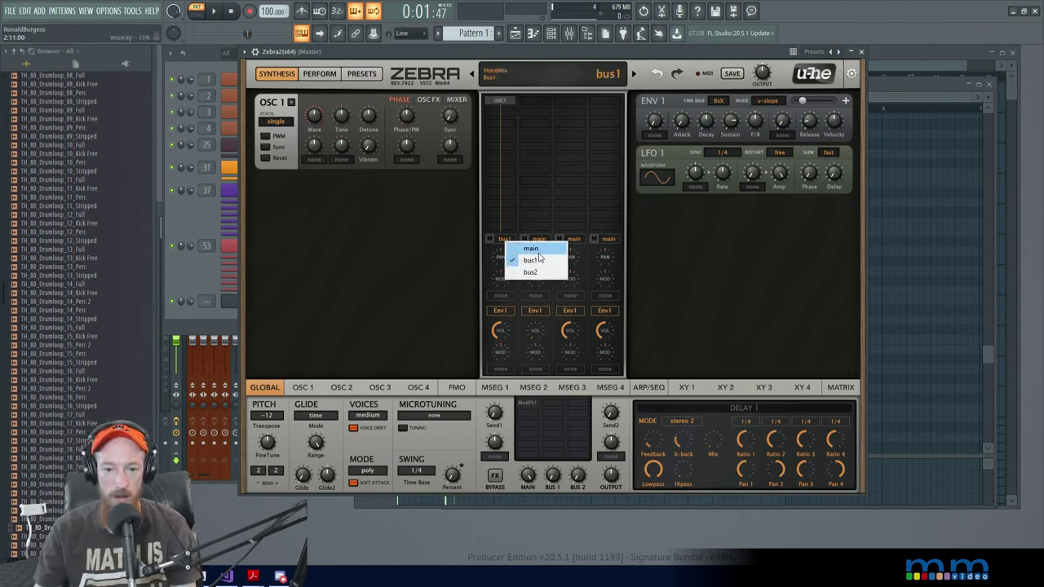
left_click(524, 252)
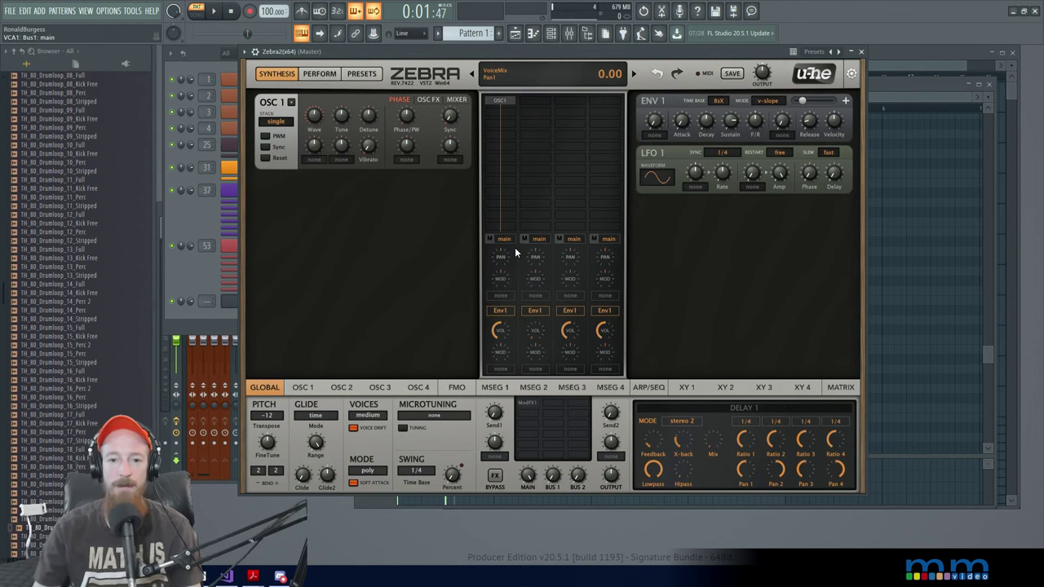
left_click(500, 294)
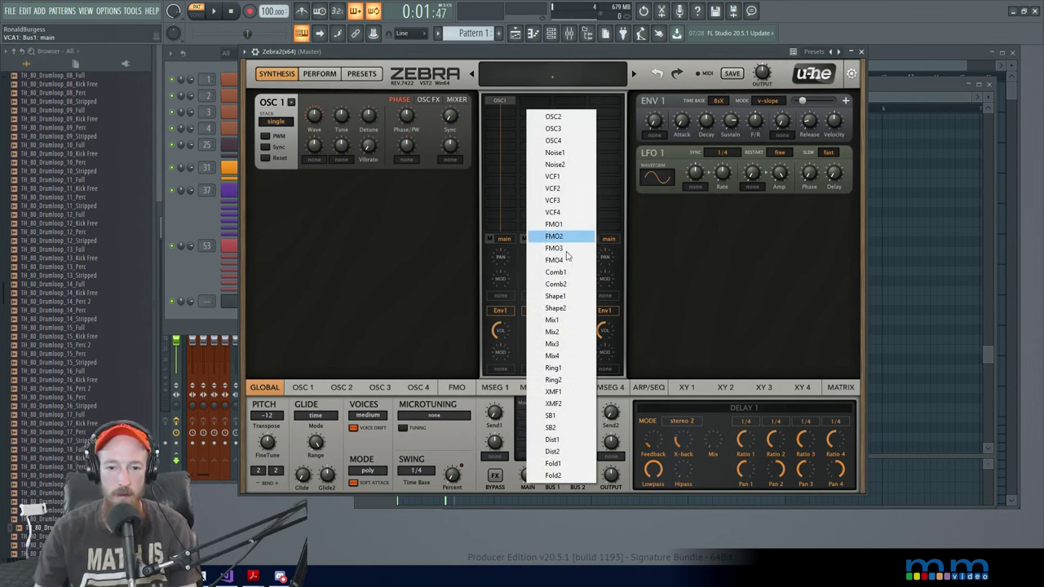
Step: Add an FMO1 module to the grid, mute channel 1, and keep FMO 1 on a pure sine
left_click(565, 224)
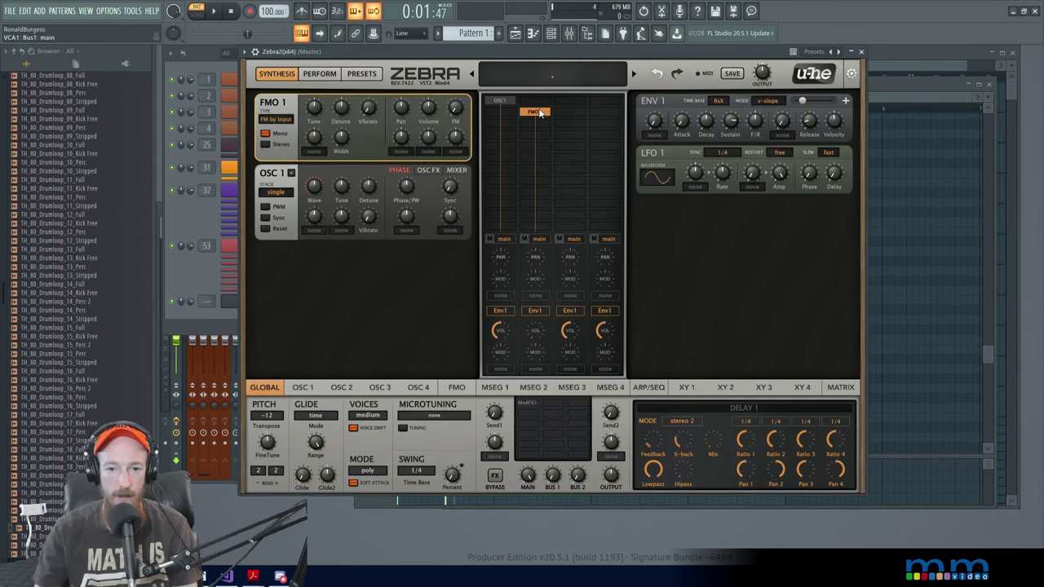
left_click(490, 241)
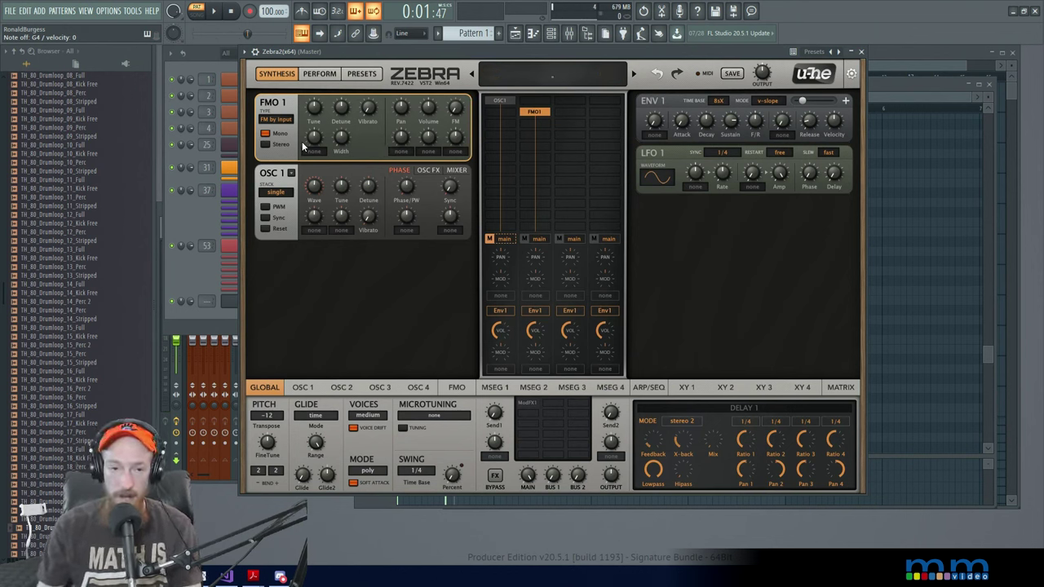
left_click(462, 389)
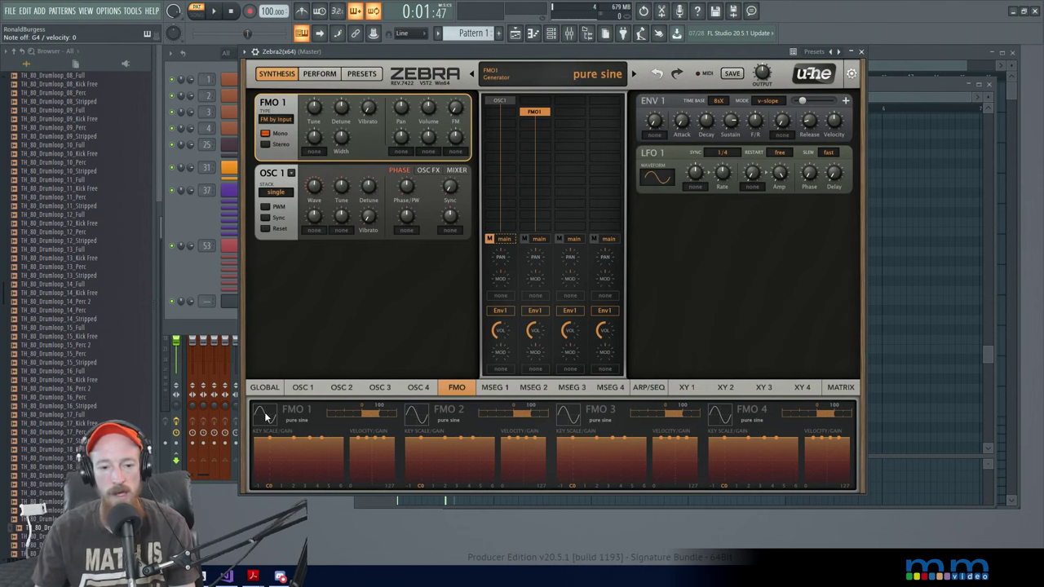
left_click(310, 421)
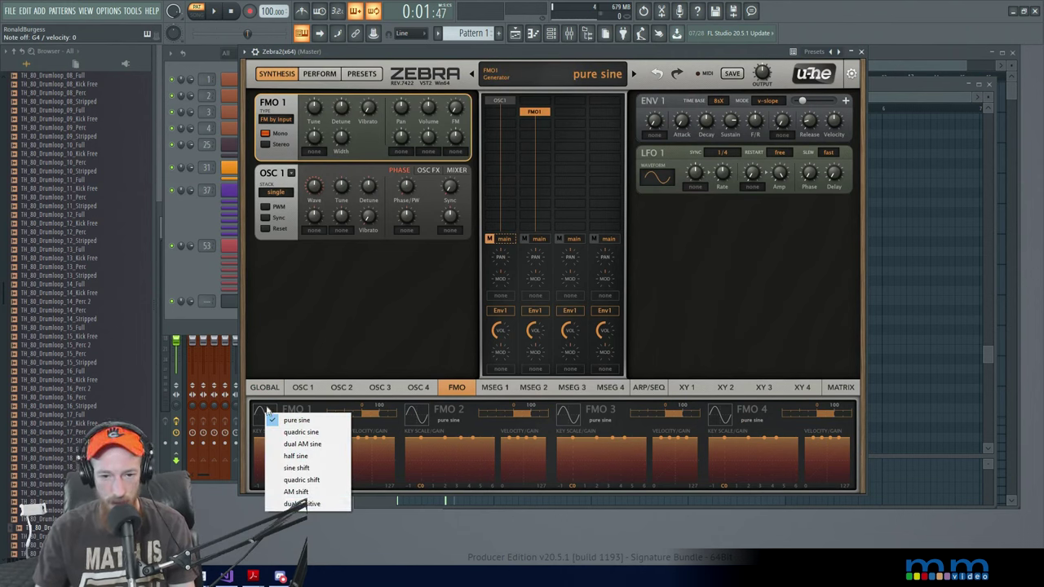
left_click(318, 420)
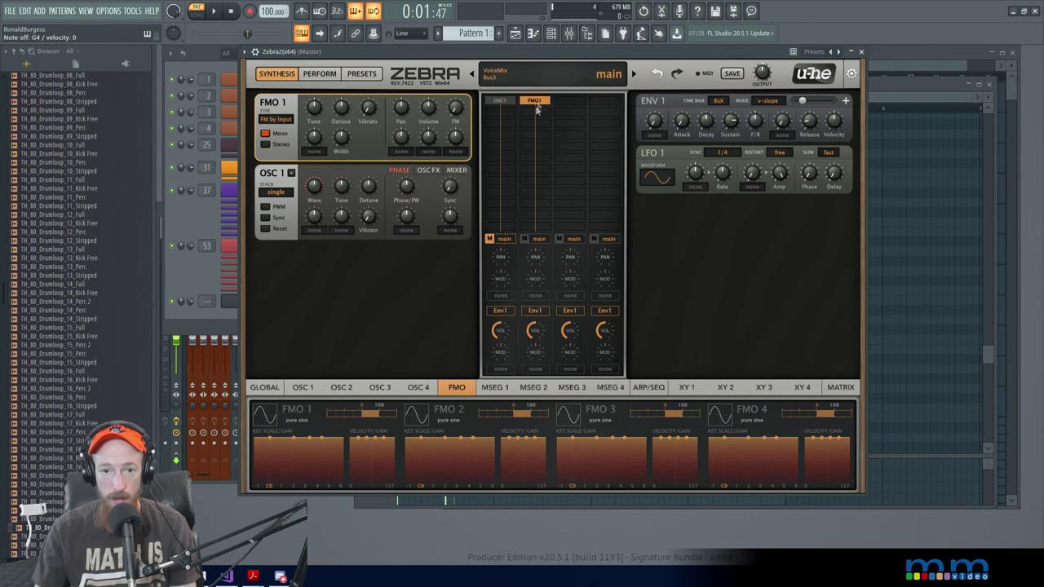
left_click(503, 101)
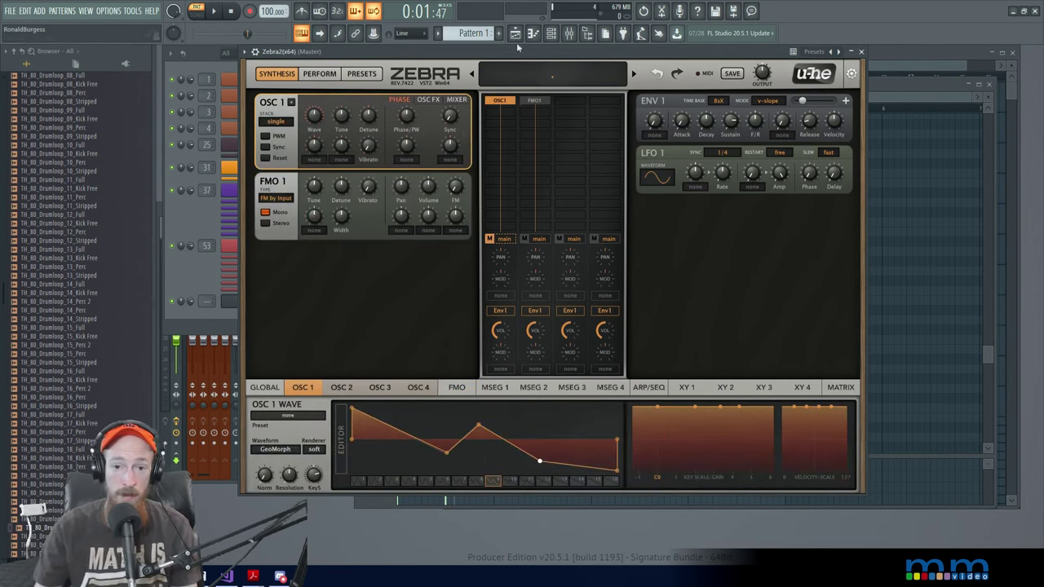
Step: Move FMO1 below OSC1 and set OSC1 as its input
left_click_drag(540, 99, 542, 135)
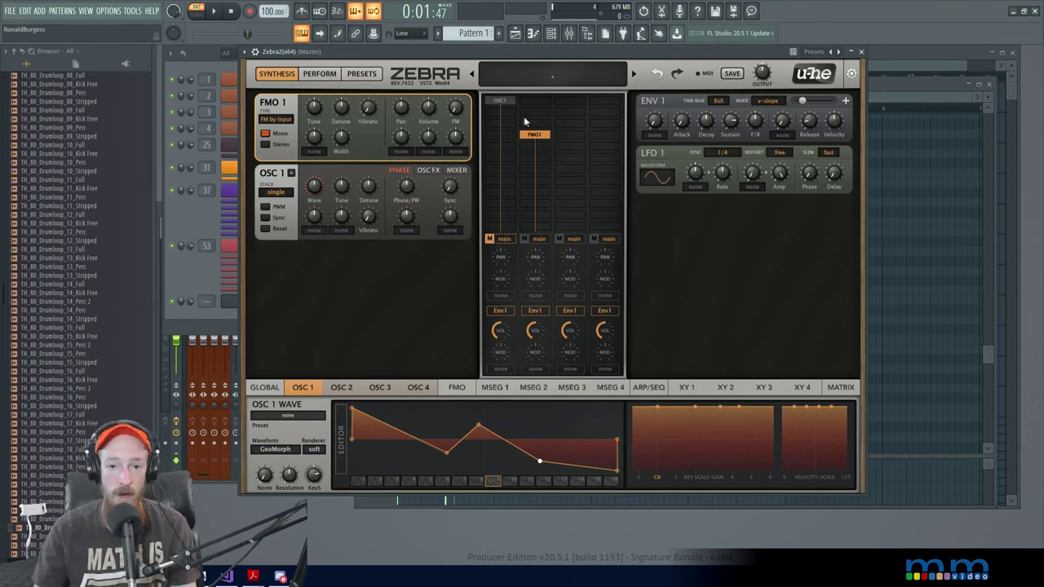
right_click(539, 138)
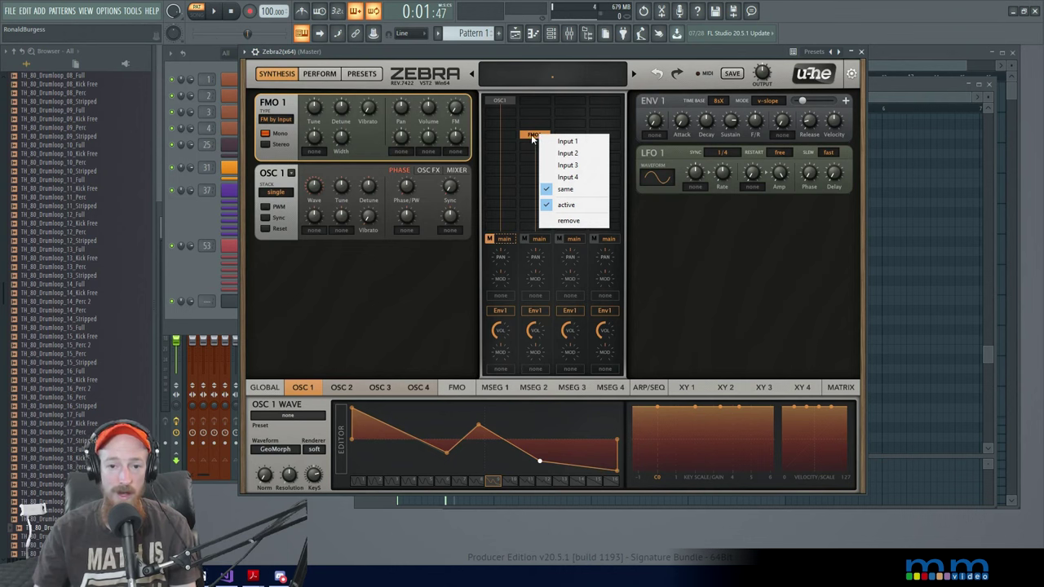
left_click(529, 136)
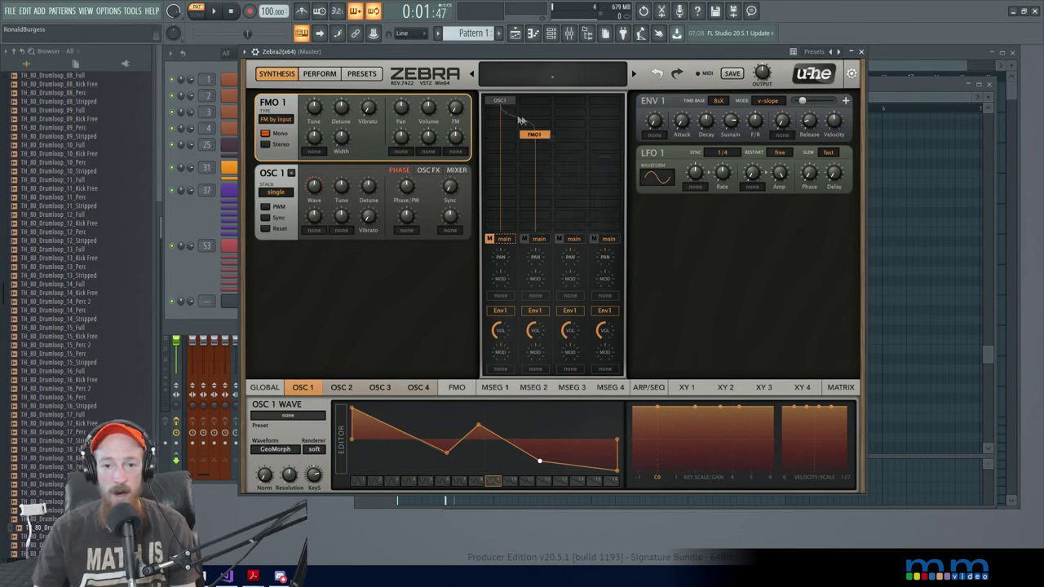
Step: Unmute channel 1 and briefly raise FMO1's FM depth before resetting it to 0
left_click(489, 238)
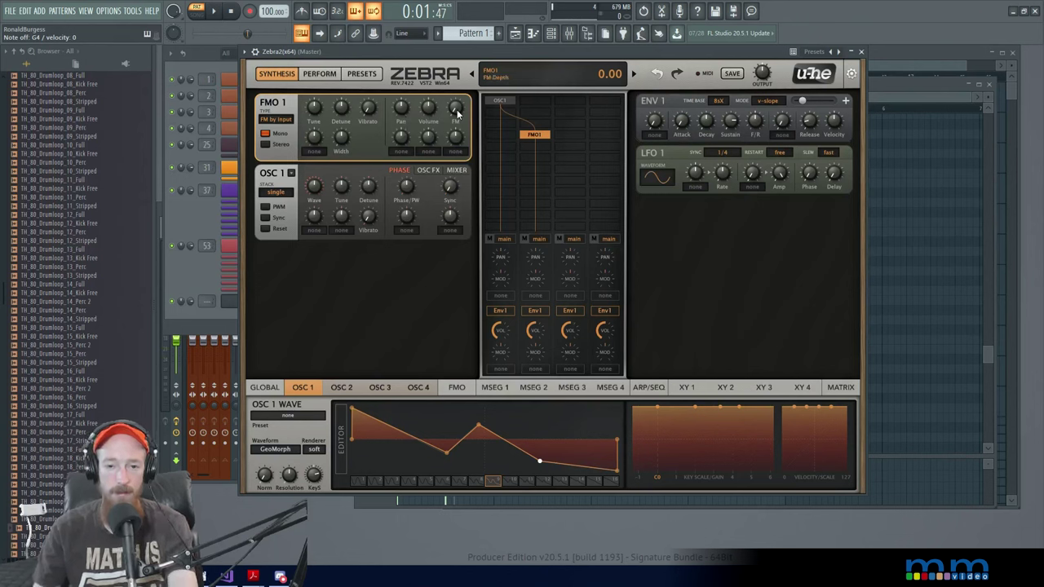
left_click_drag(457, 114, 457, 76)
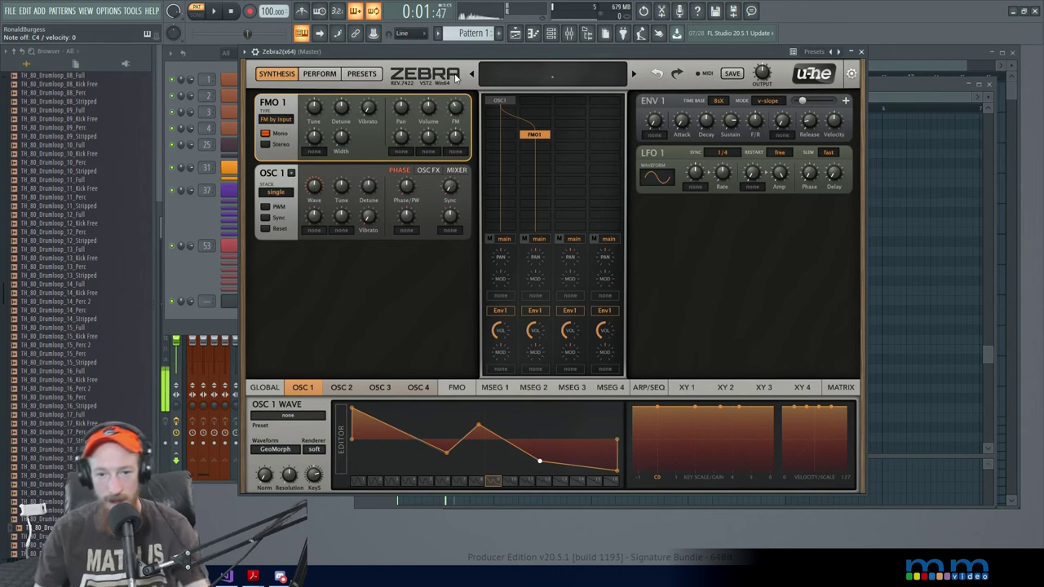
double_click(457, 109)
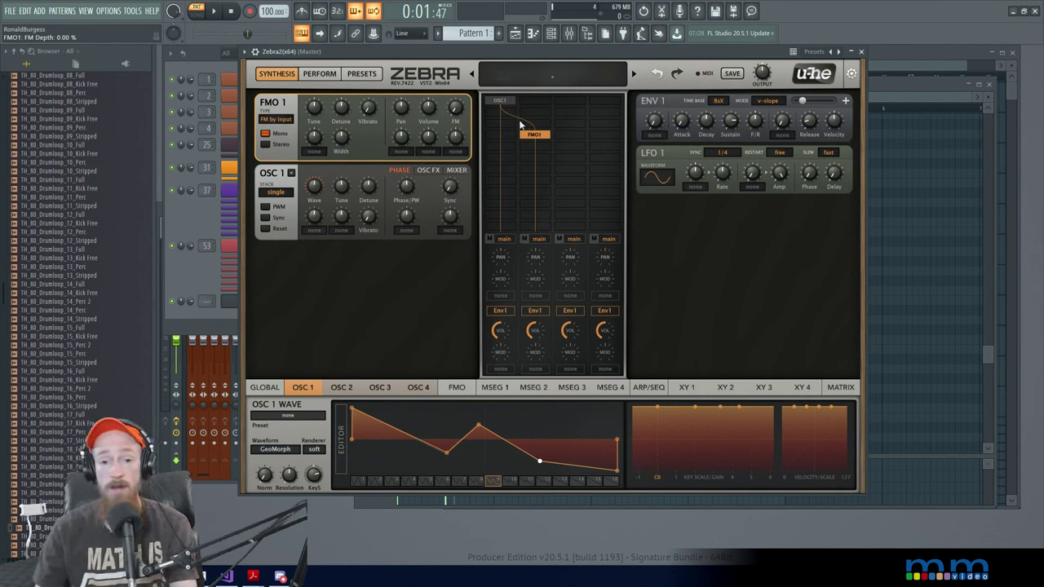
Step: Load the Sine Tree wave preset into OSC 1, switching it to a SpectroBlend waveform
left_click(500, 100)
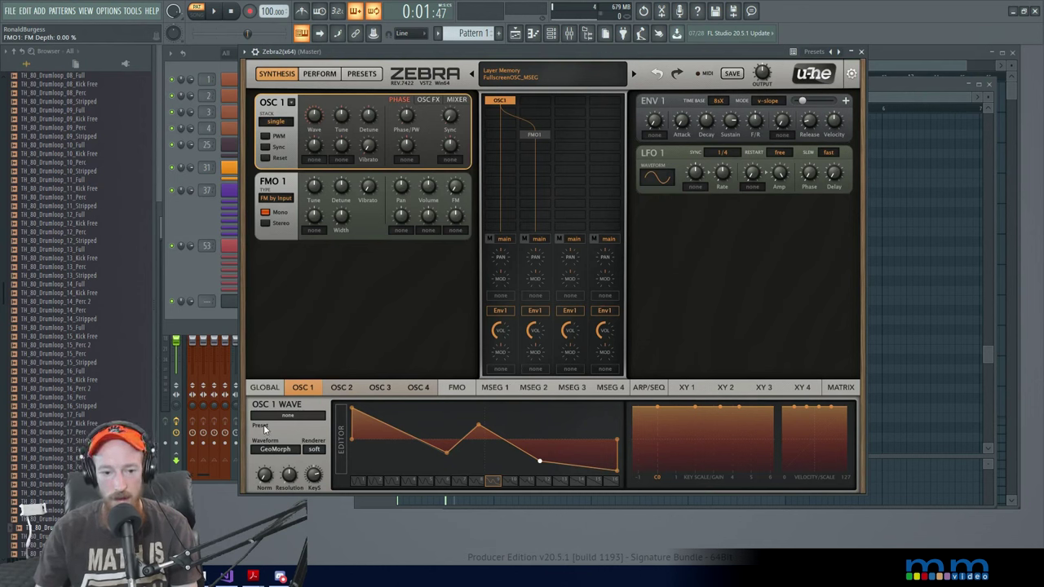
left_click(284, 417)
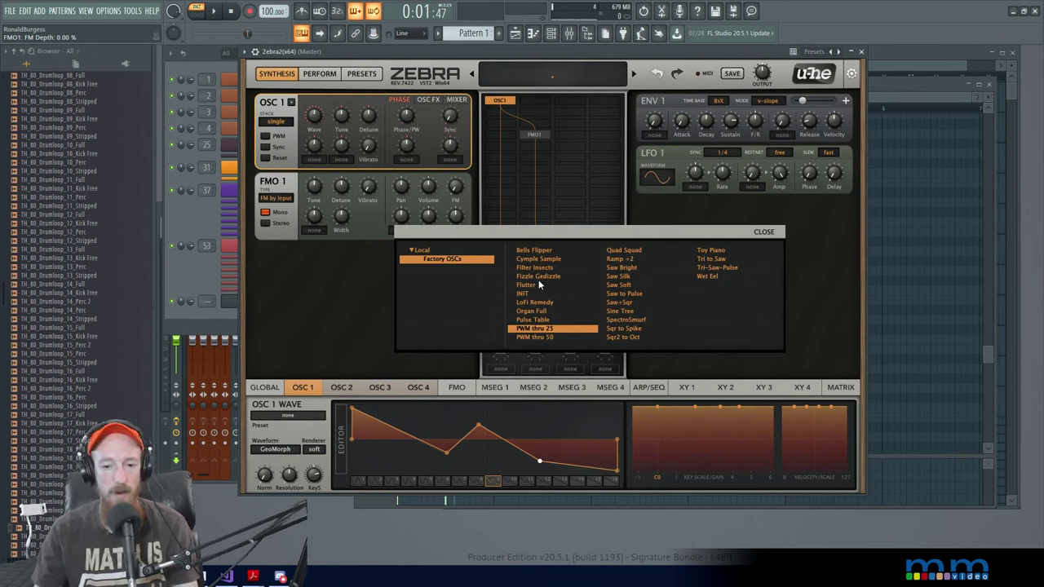
left_click(764, 232)
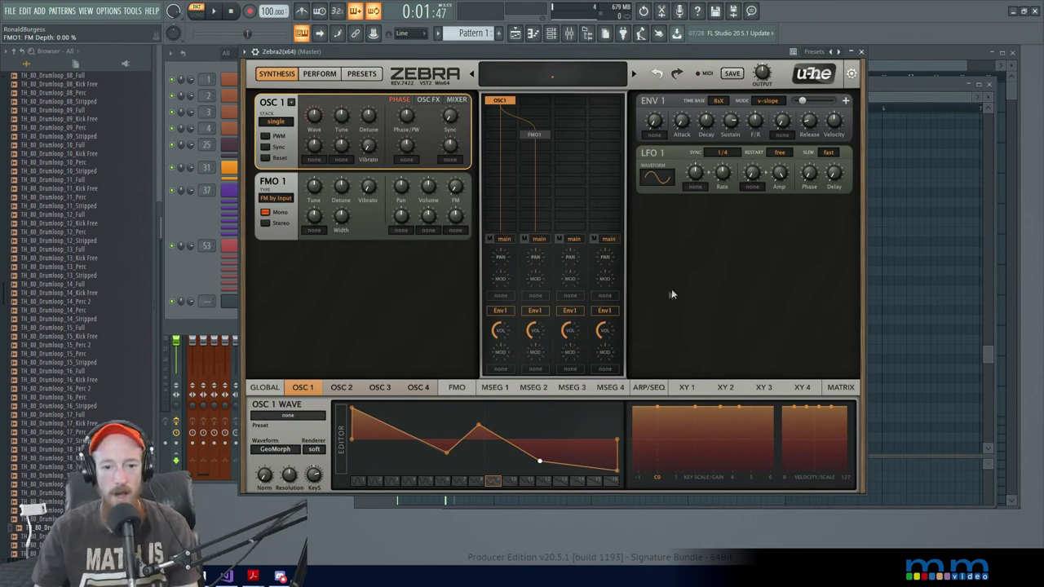
left_click(305, 419)
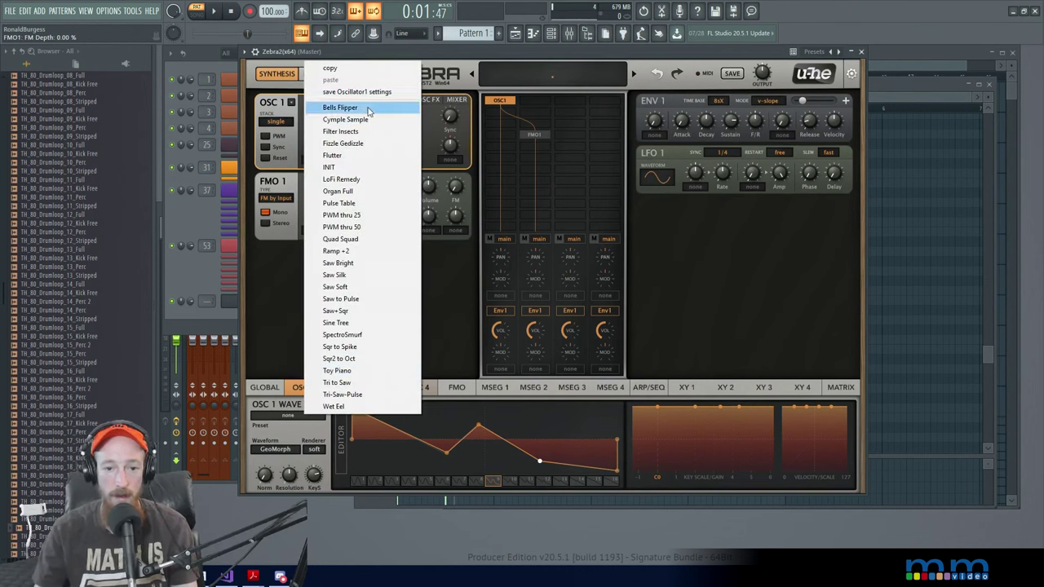
left_click(356, 323)
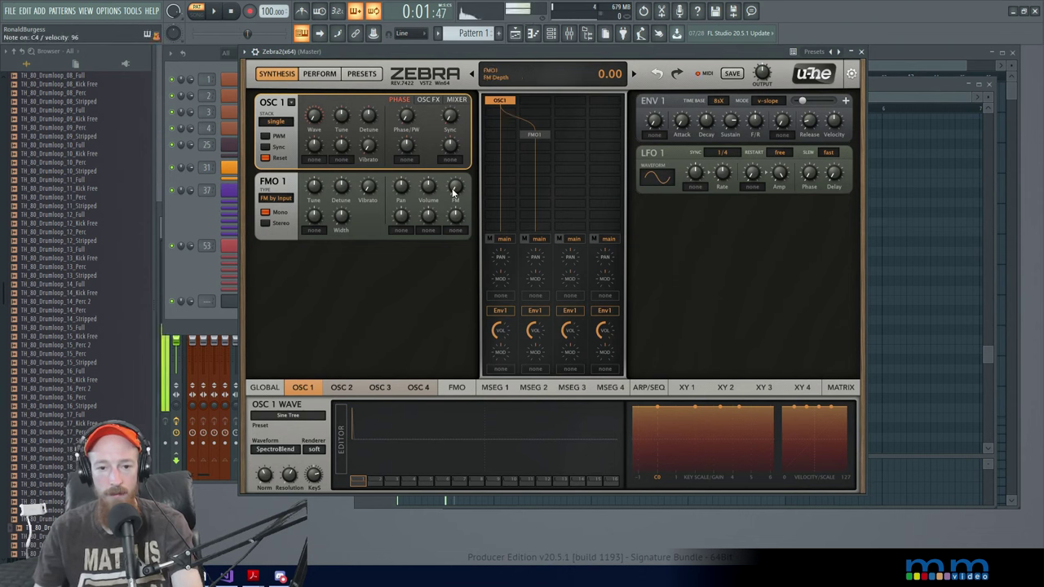
Step: Raise FMO1's FM depth to 50.5% and assign Env2 as its modulation source
left_click_drag(454, 191, 454, 150)
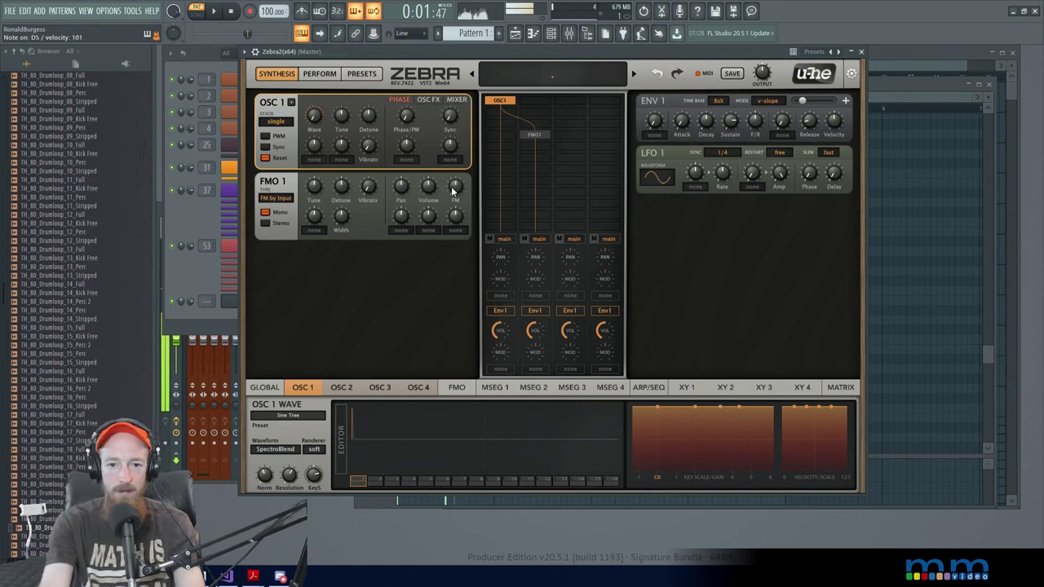
left_click(456, 234)
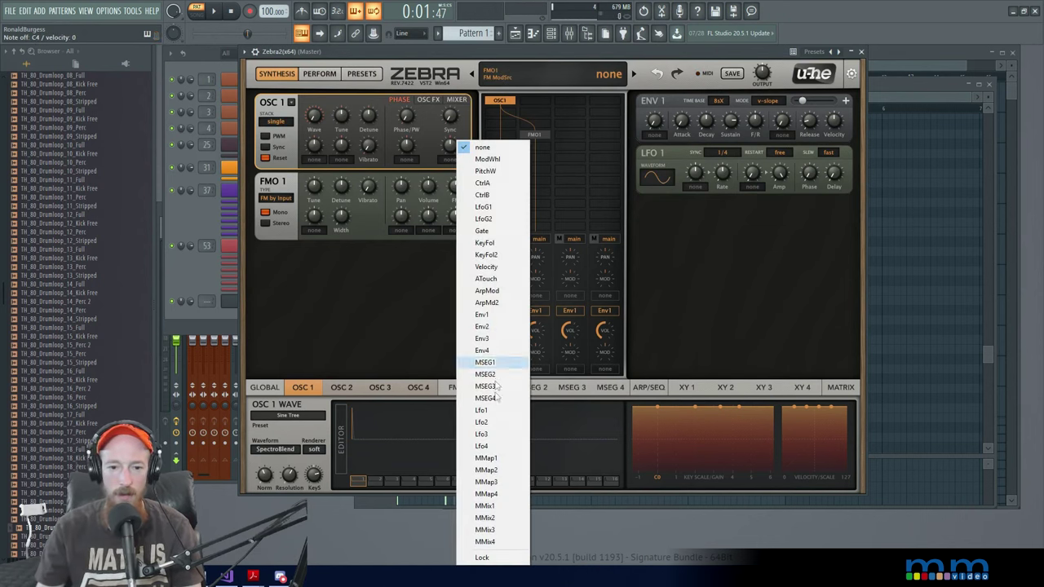
left_click(492, 327)
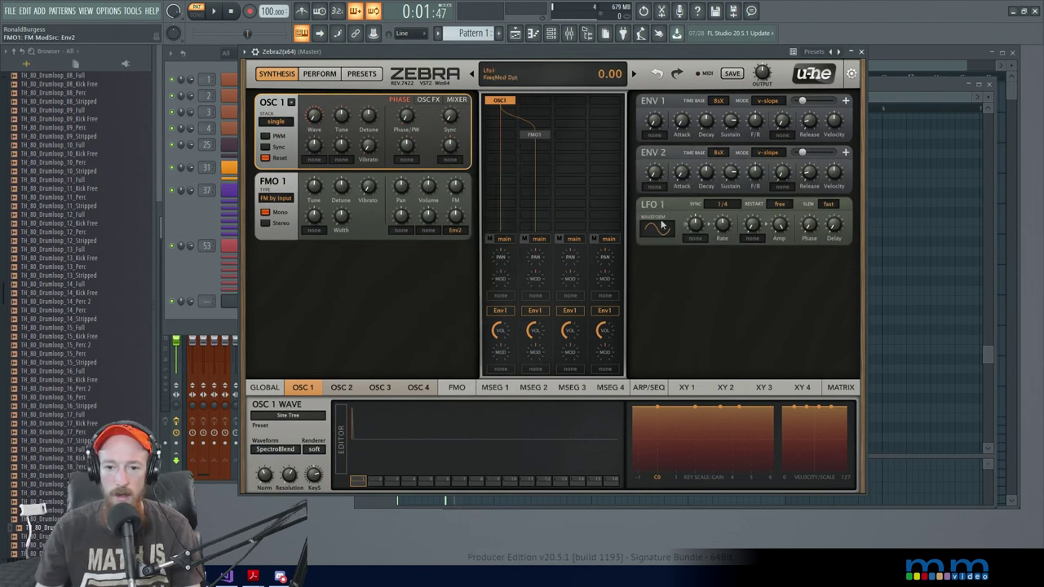
Step: Lengthen ENV 2's attack, set the Env2 FM depth to full, then remove FMO1 from the grid
left_click_drag(683, 173, 688, 137)
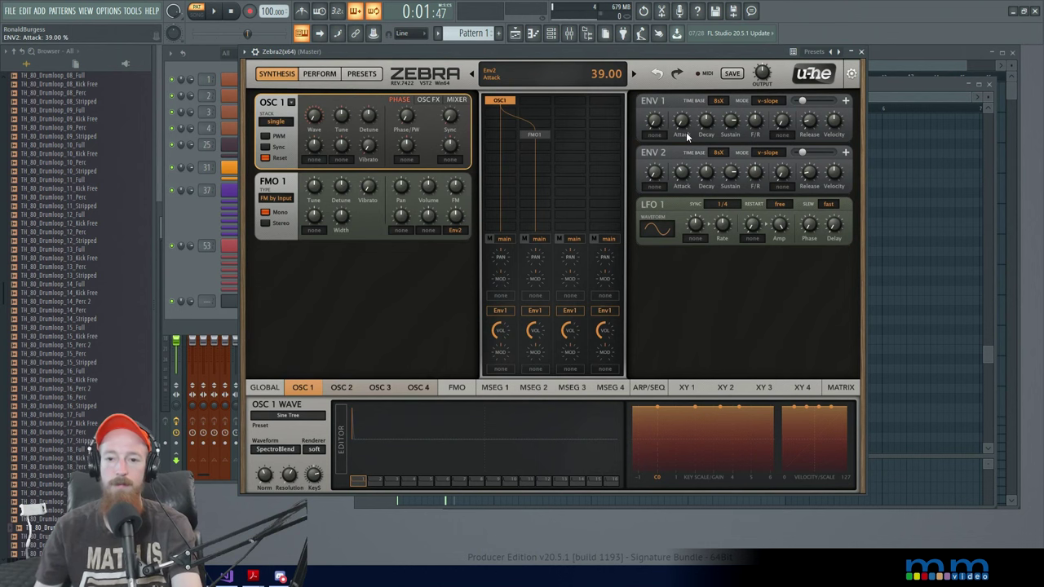
scroll(681, 171, "up", 3)
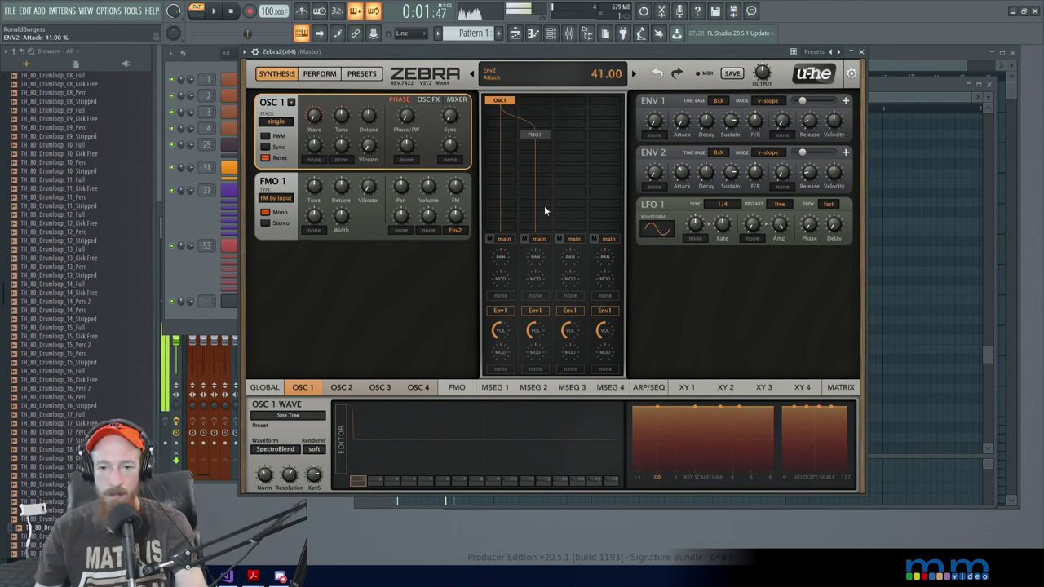
left_click_drag(455, 216, 456, 190)
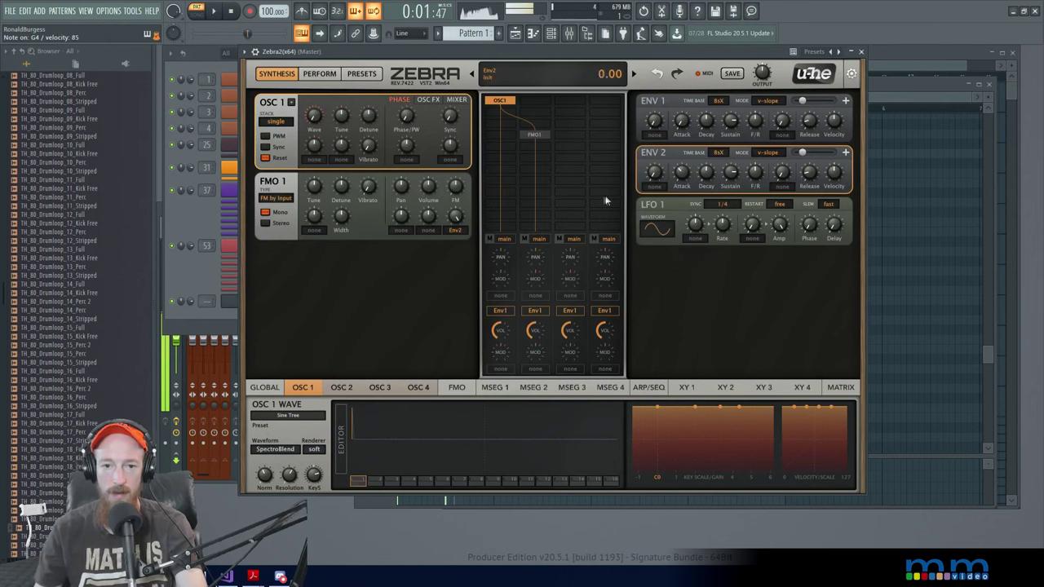
scroll(681, 173, "down", 5)
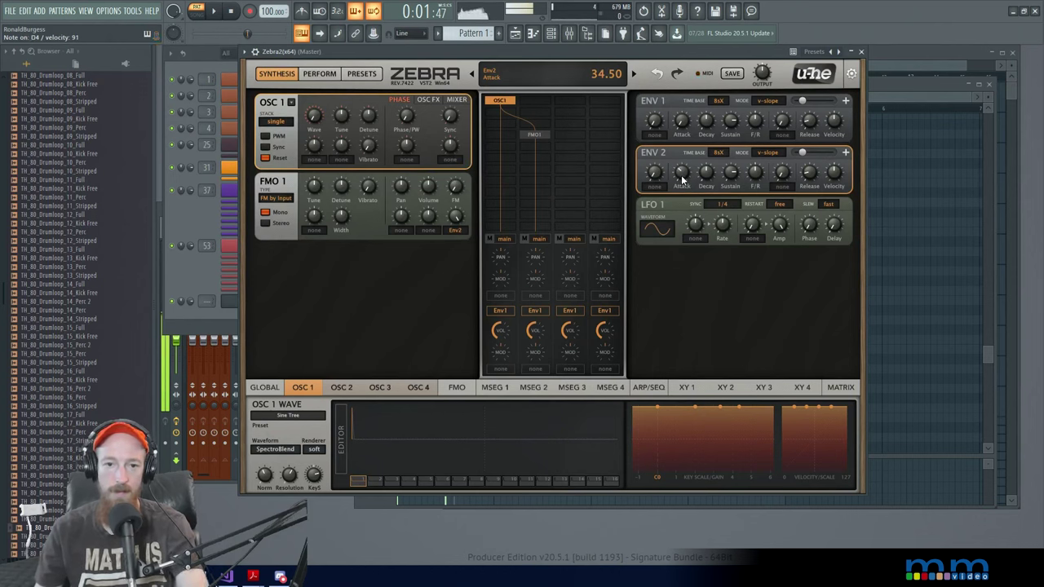
left_click(533, 132)
Step: Confirm removing FMO1, leaving an empty slot's module list without adding anything
left_click(573, 218)
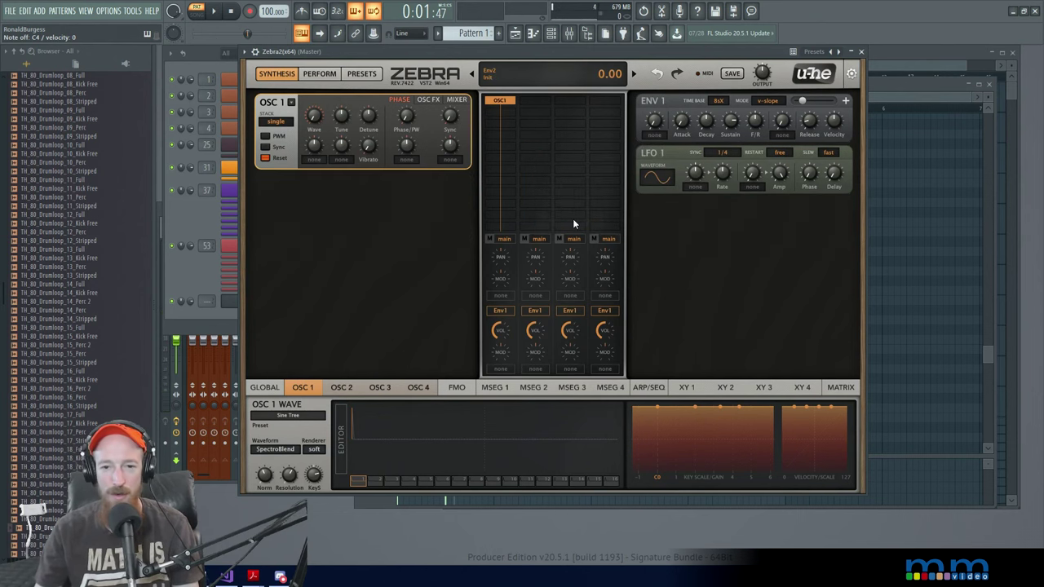
left_click(534, 128)
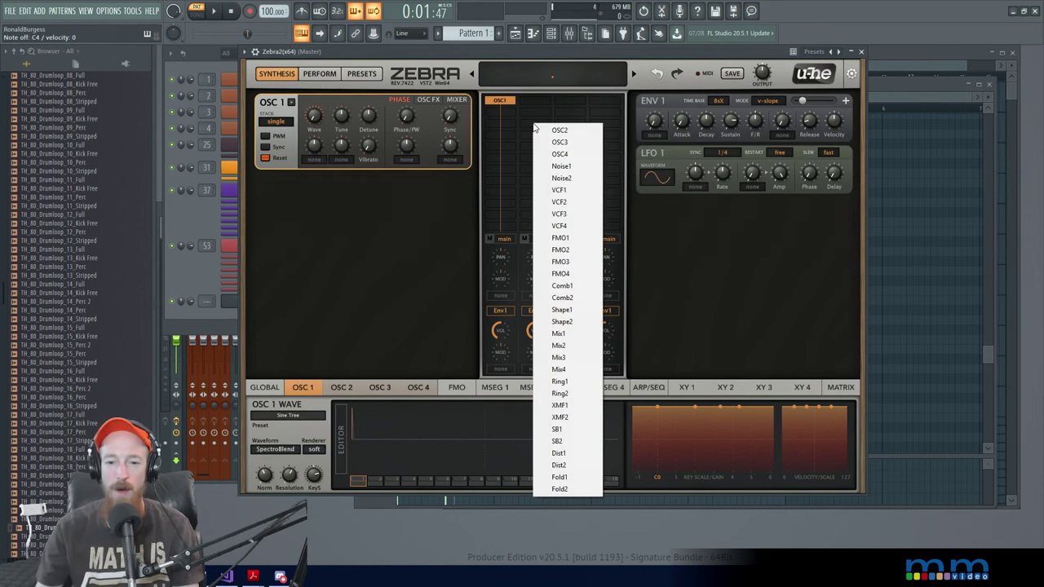
left_click(434, 247)
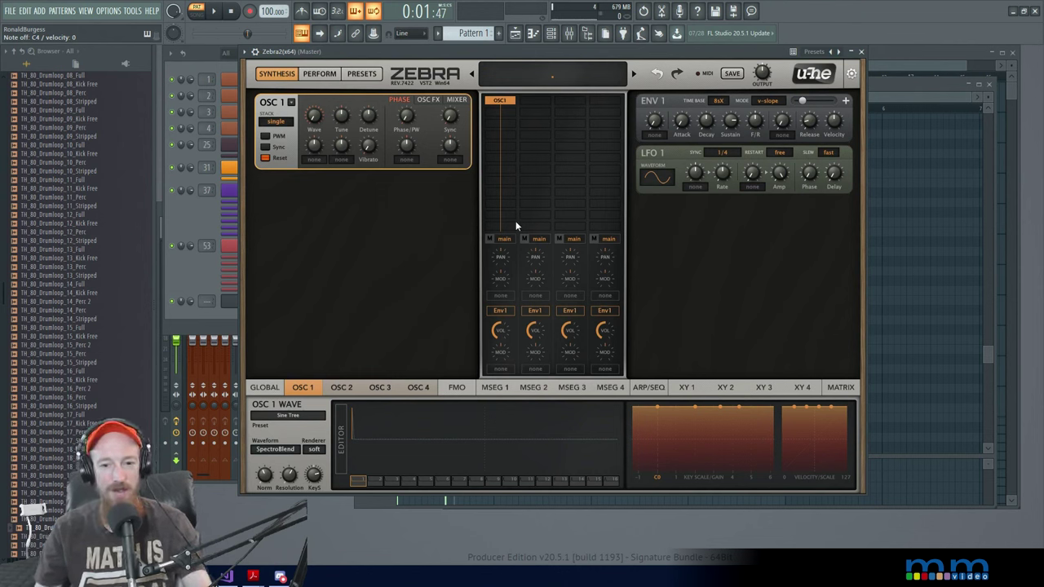
Step: Show the MSEG 1 envelope editor and insert a Comb1 filter below OSC1
left_click(497, 388)
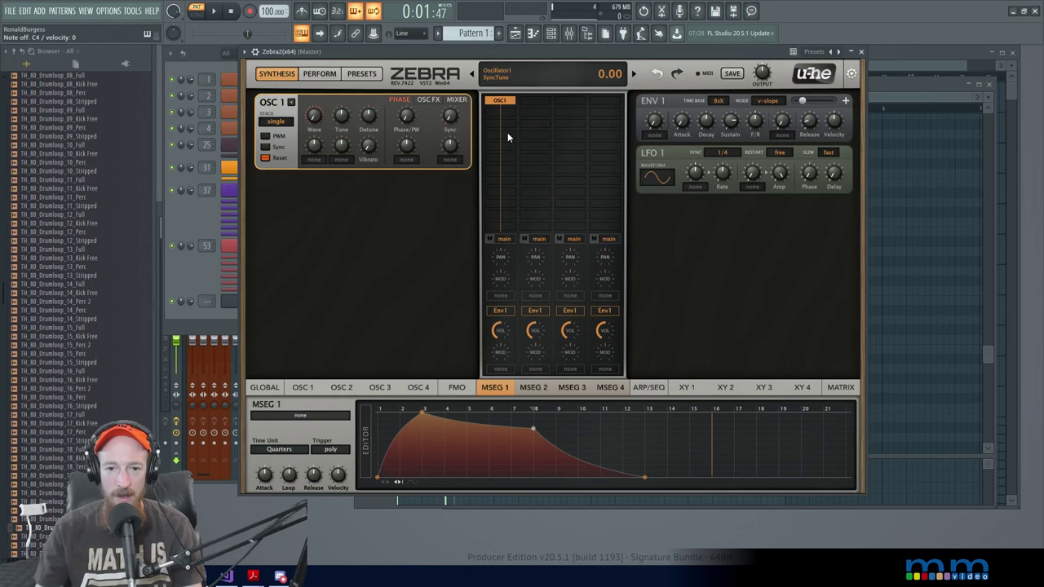
left_click(506, 126)
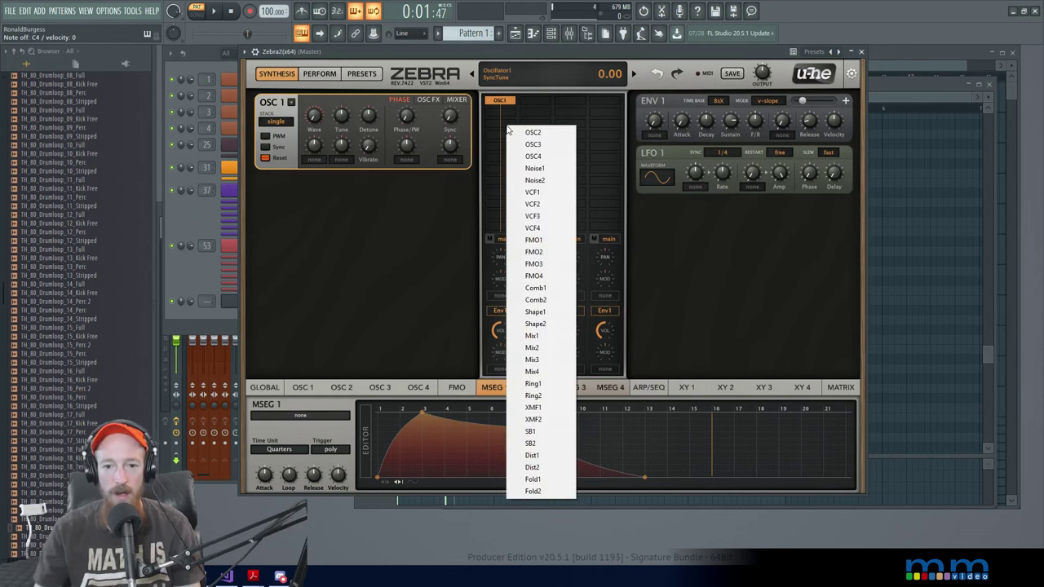
left_click(534, 289)
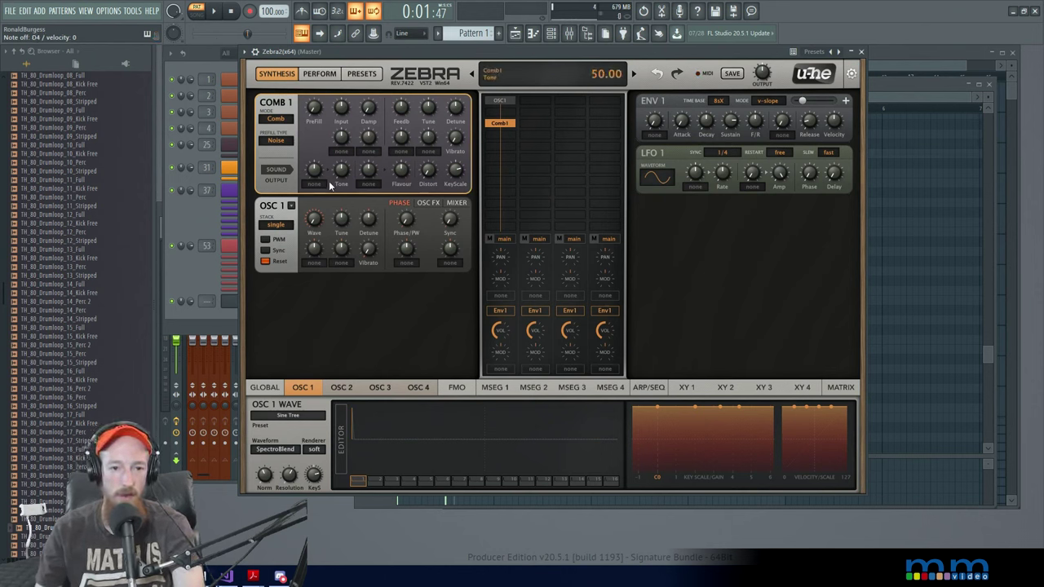
Step: Raise Comb 1's input to 90, then open OSC 1's wave preset browser
left_click_drag(342, 111, 344, 103)
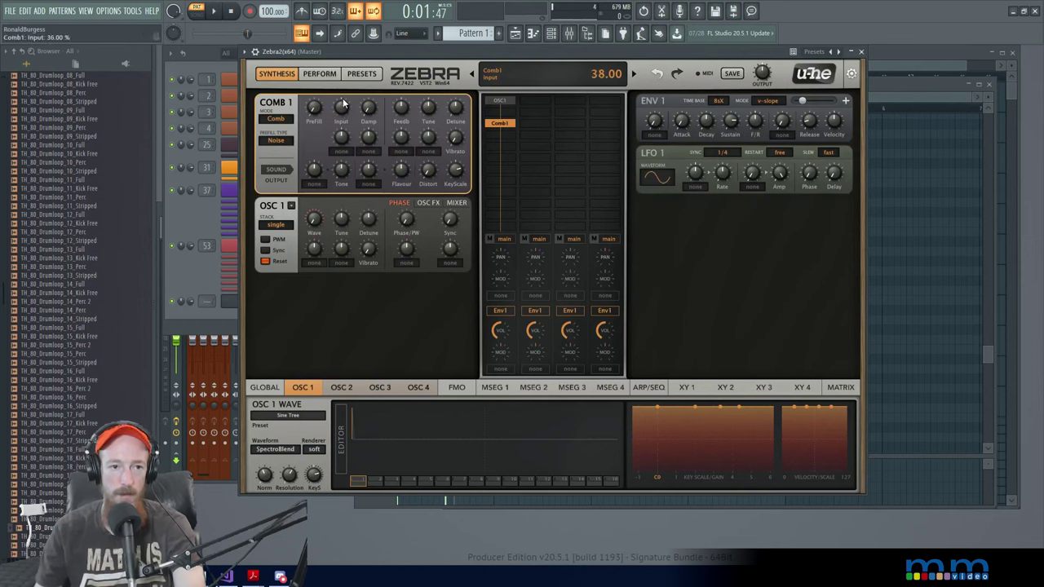
scroll(343, 109, "up", 10)
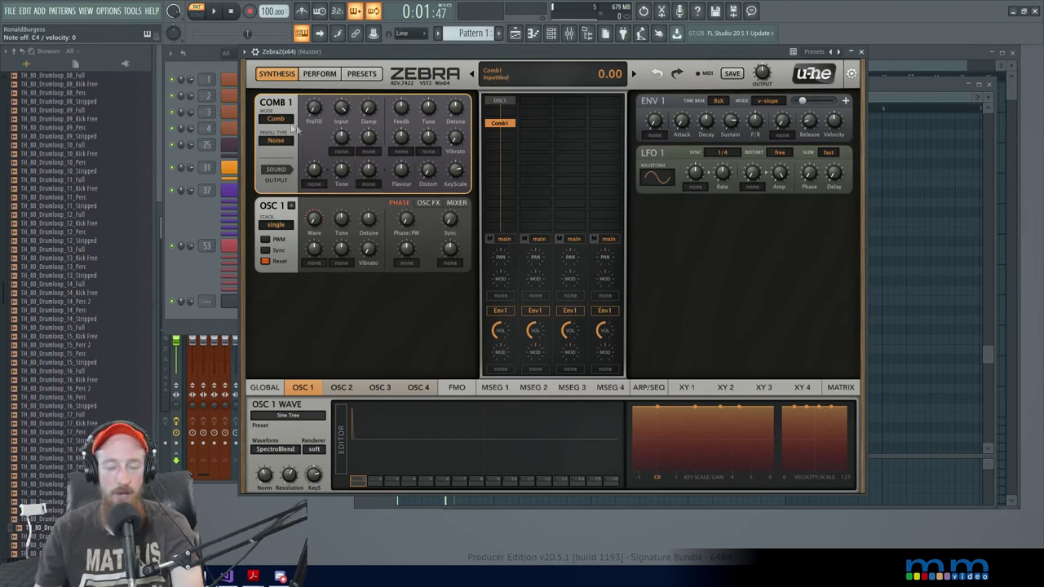
left_click(493, 104)
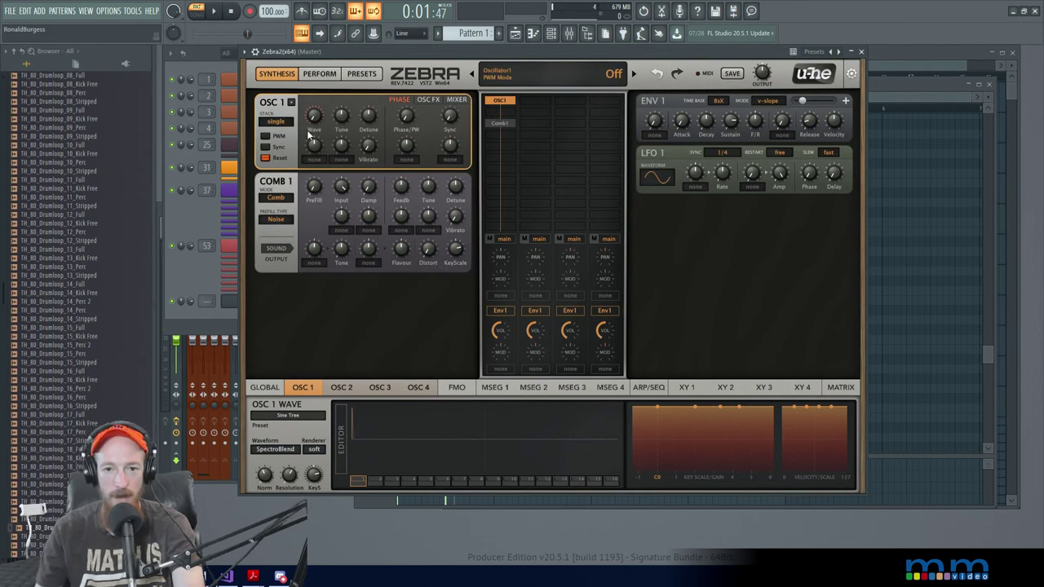
left_click(499, 124)
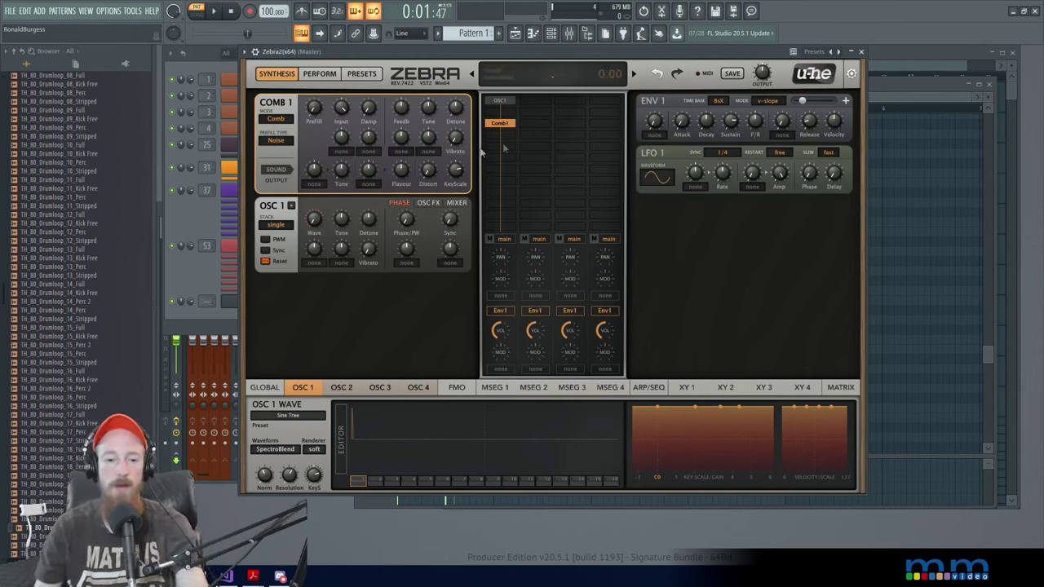
left_click(500, 99)
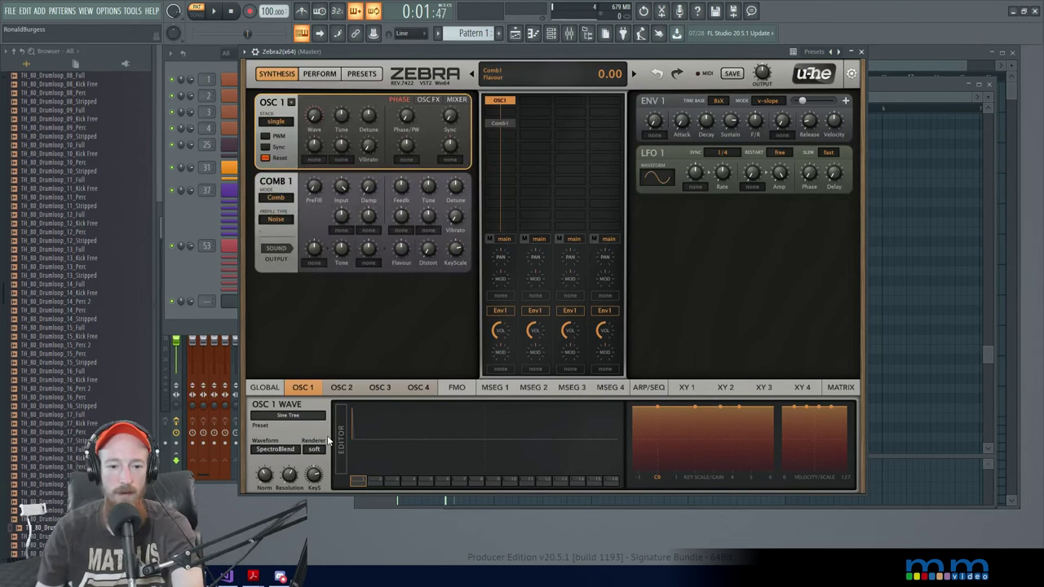
left_click(300, 418)
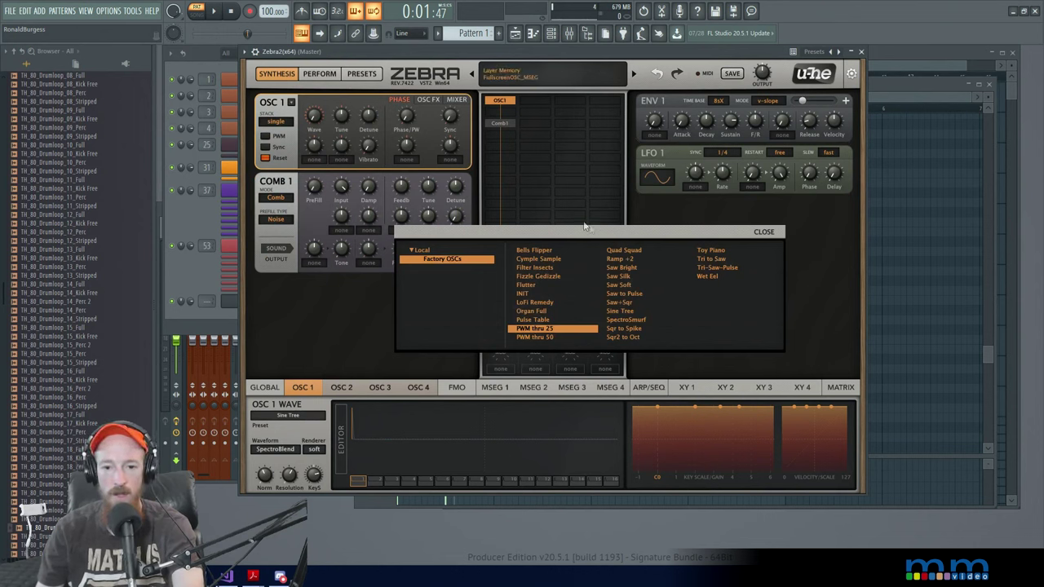
Step: Load the INIT wave into OSC 1 and keep Comb1 in Comb mode
left_click(524, 292)
left_click(763, 231)
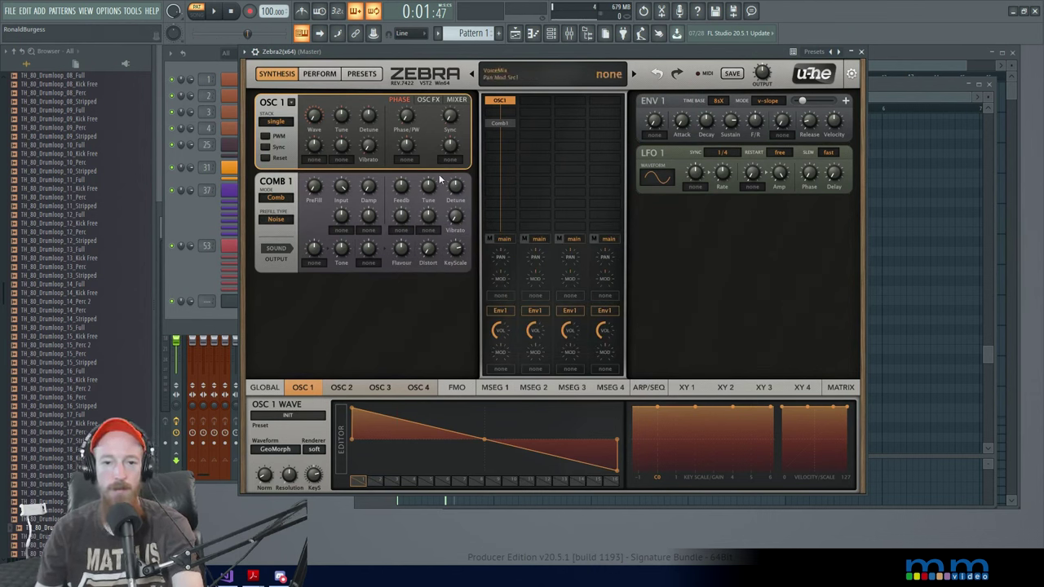
left_click(501, 123)
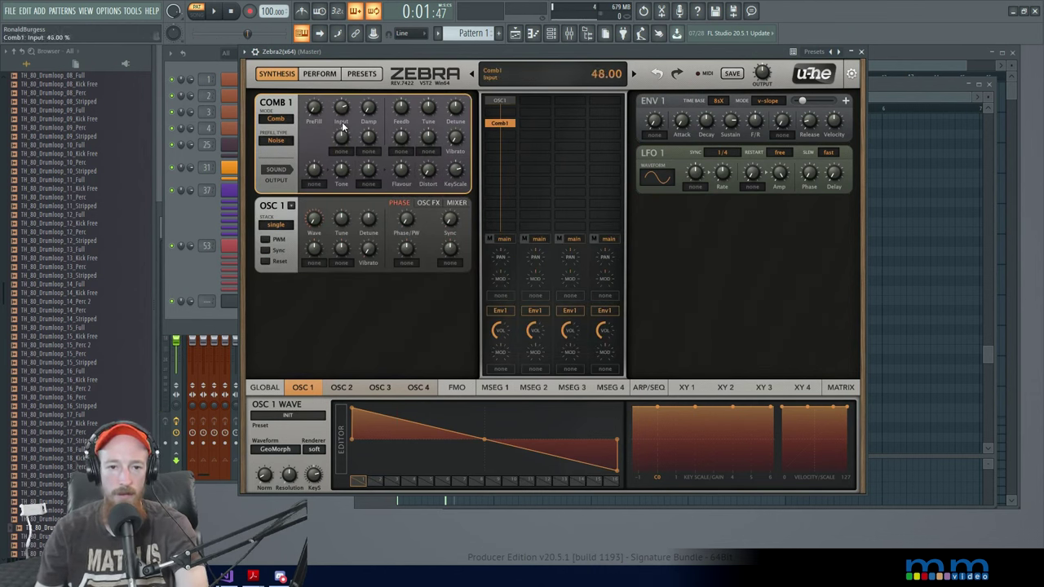
left_click(283, 123)
left_click(273, 124)
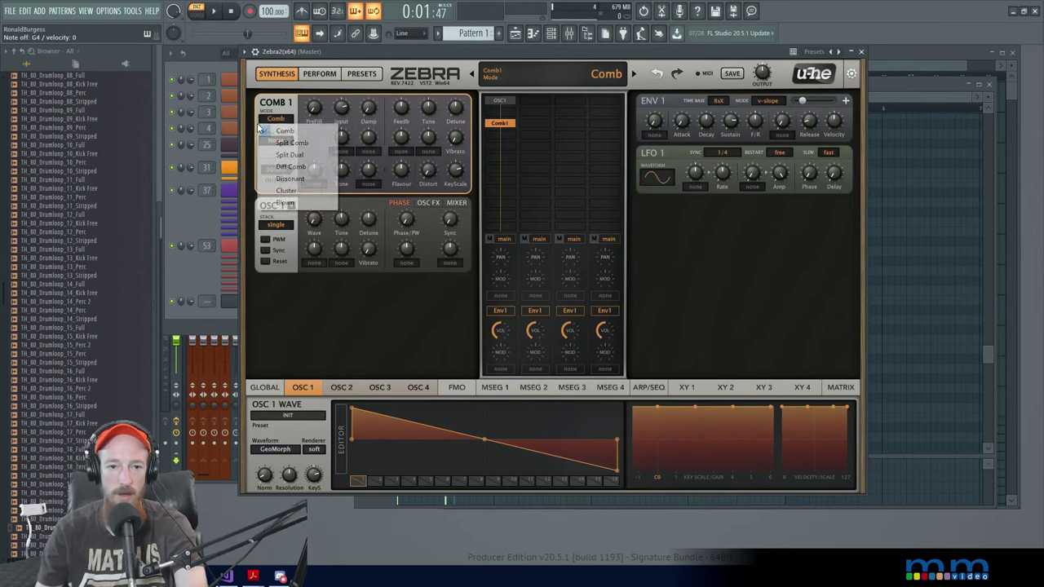
left_click(278, 114)
left_click(290, 97)
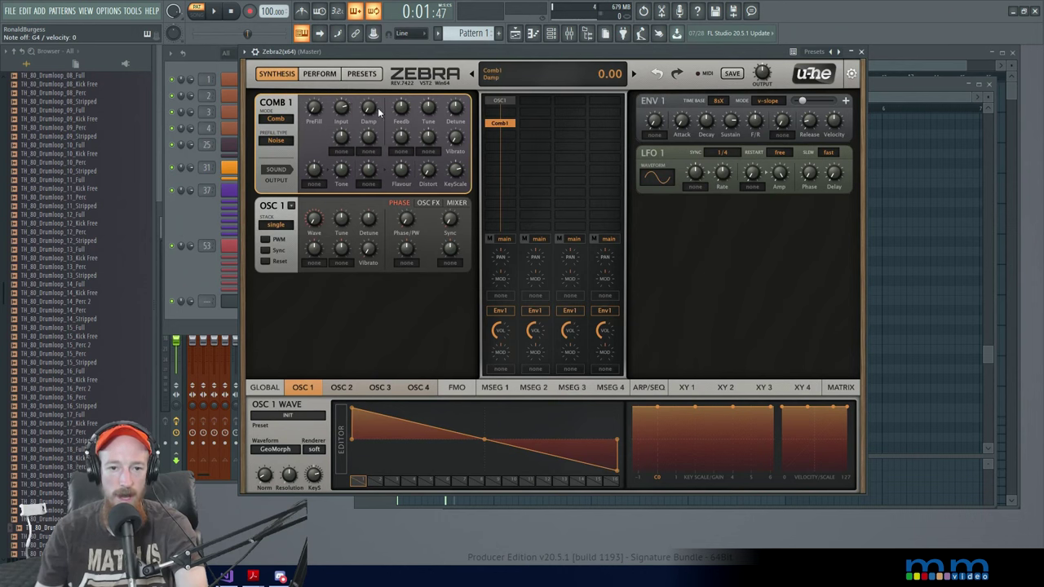
Step: Turn up Comb1's damping, set a Saw prefill at about 43, and raise feedback to about 62
left_click_drag(378, 113, 401, 118)
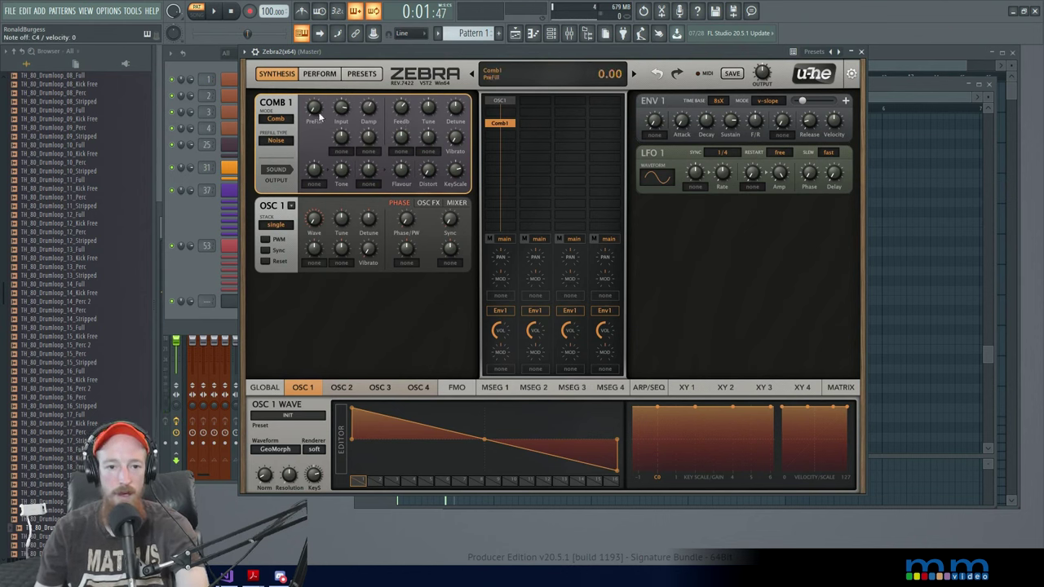
left_click_drag(320, 116, 320, 89)
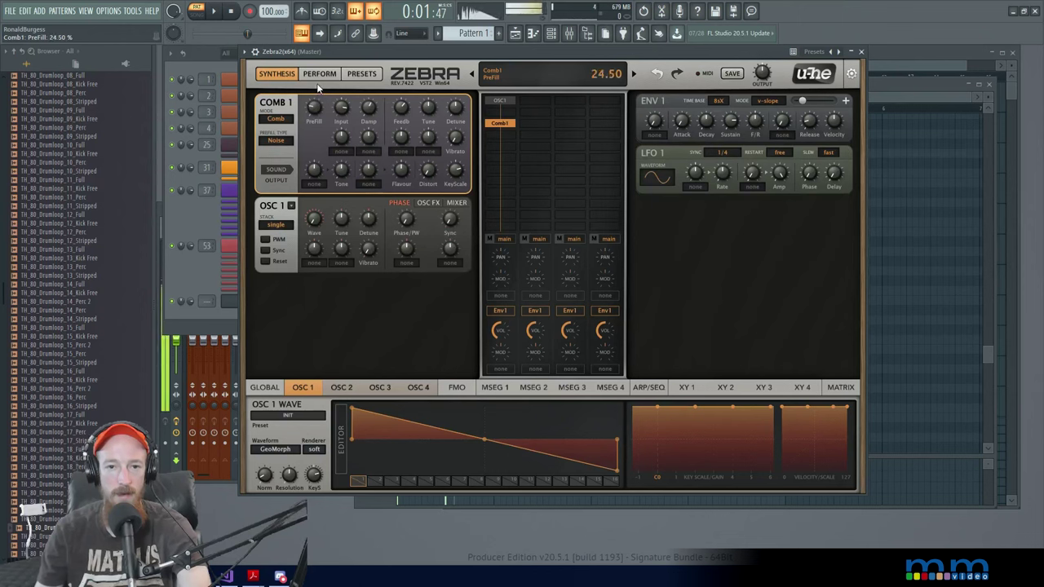
left_click(274, 152)
left_click(294, 159)
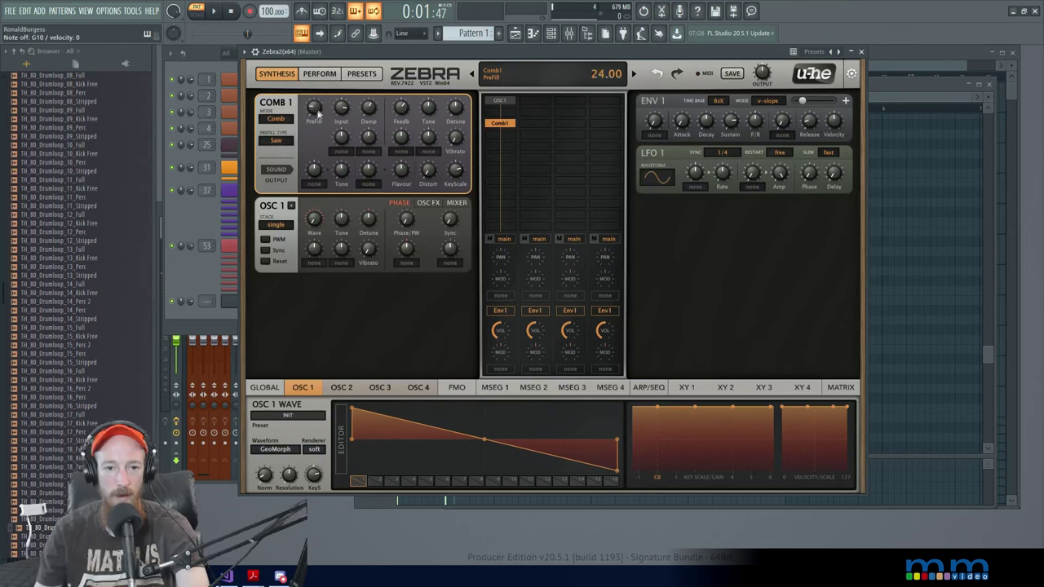
left_click_drag(318, 114, 322, 65)
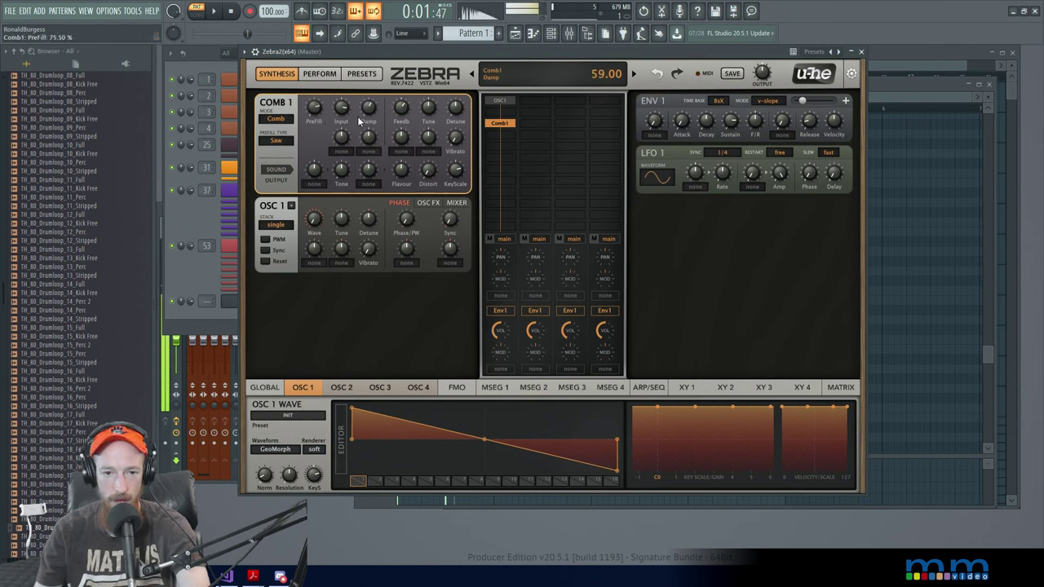
left_click_drag(400, 109, 458, 122)
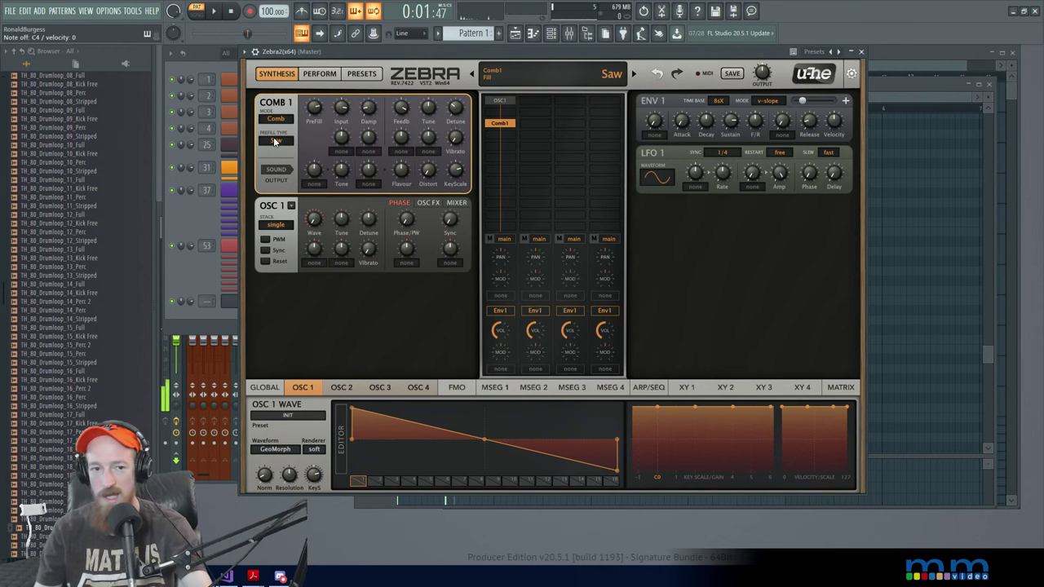
Step: Add a Dist1 distortion after Comb1, set to Hard Clip with 8.4 dB input
left_click(498, 163)
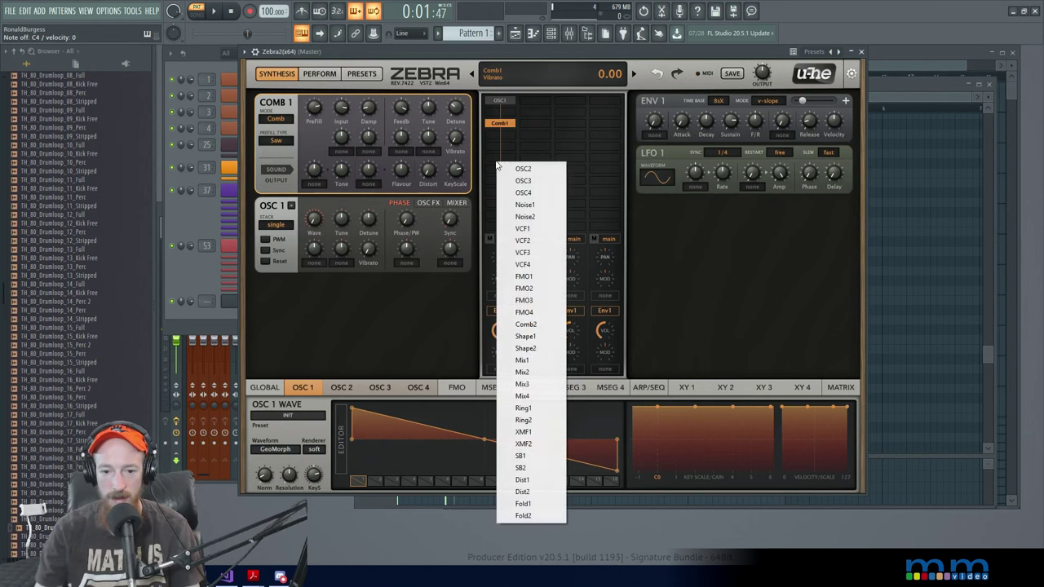
left_click(522, 479)
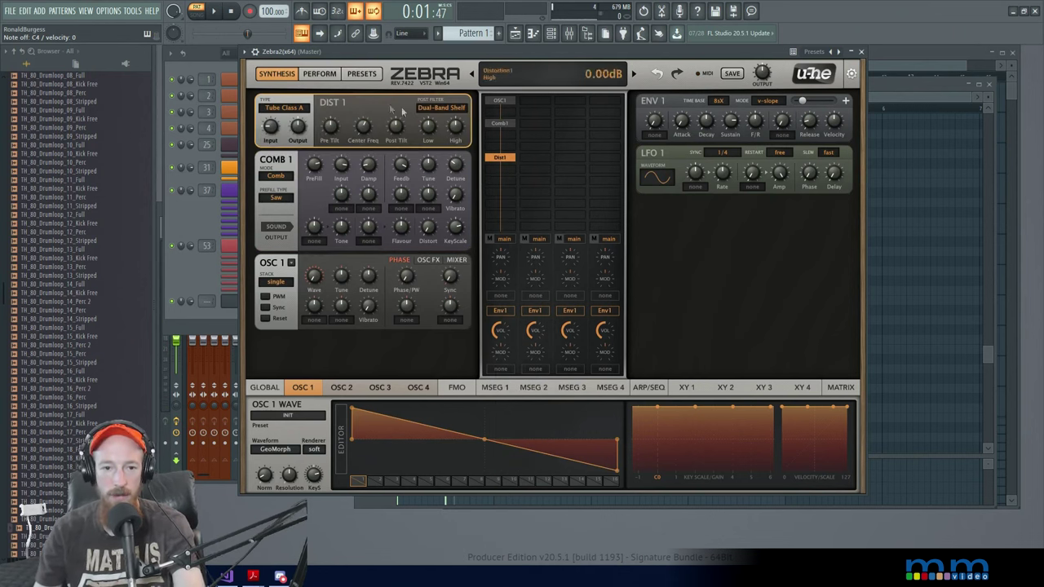
left_click(284, 107)
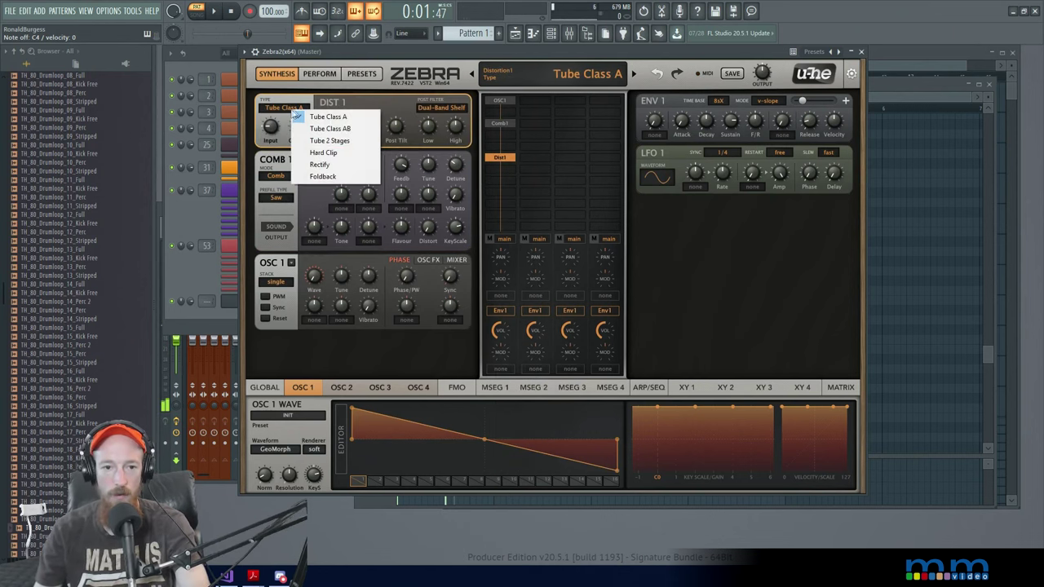
left_click(323, 153)
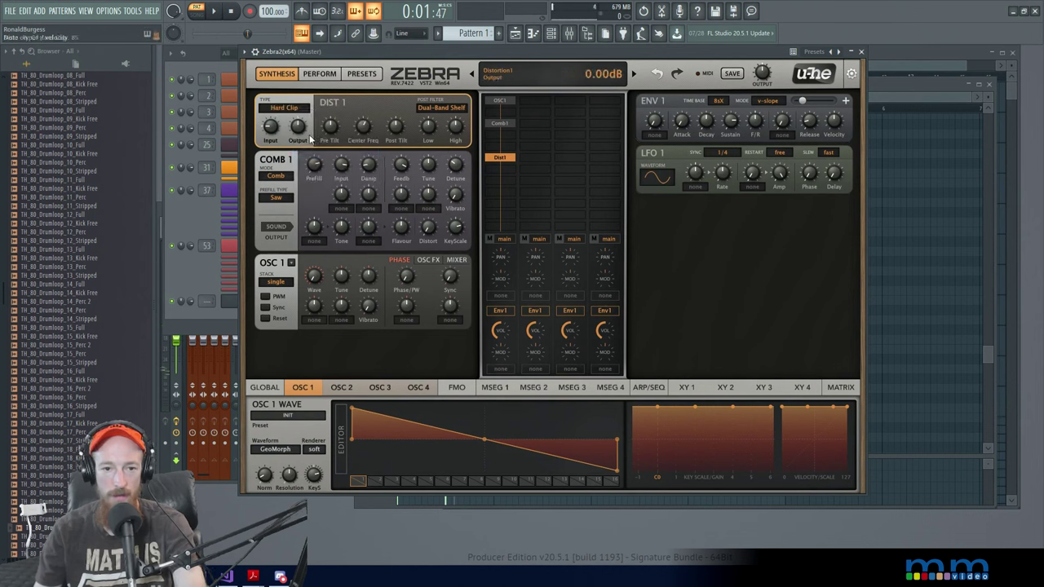
left_click_drag(273, 131, 276, 101)
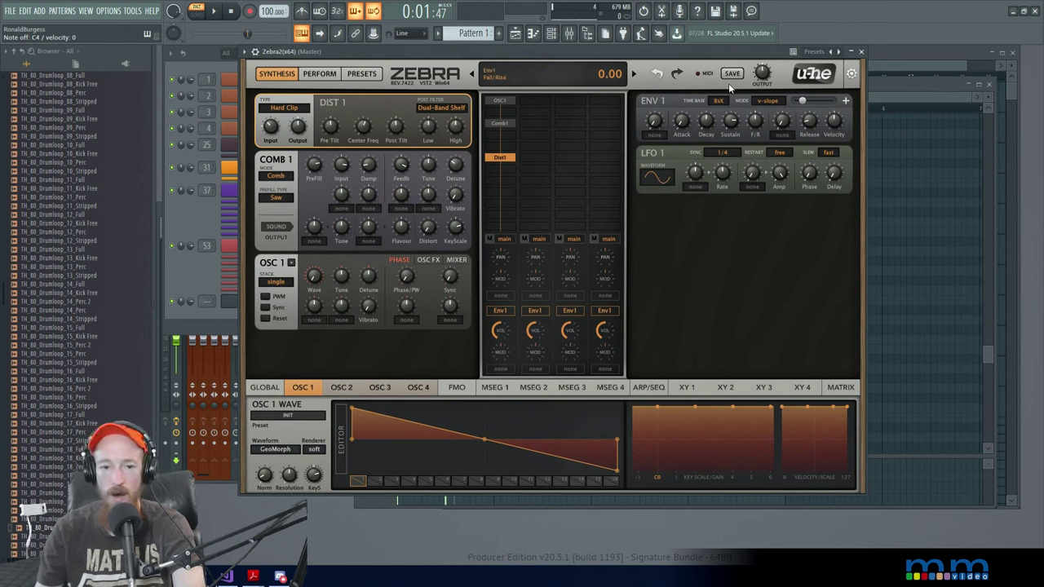
left_click(511, 174)
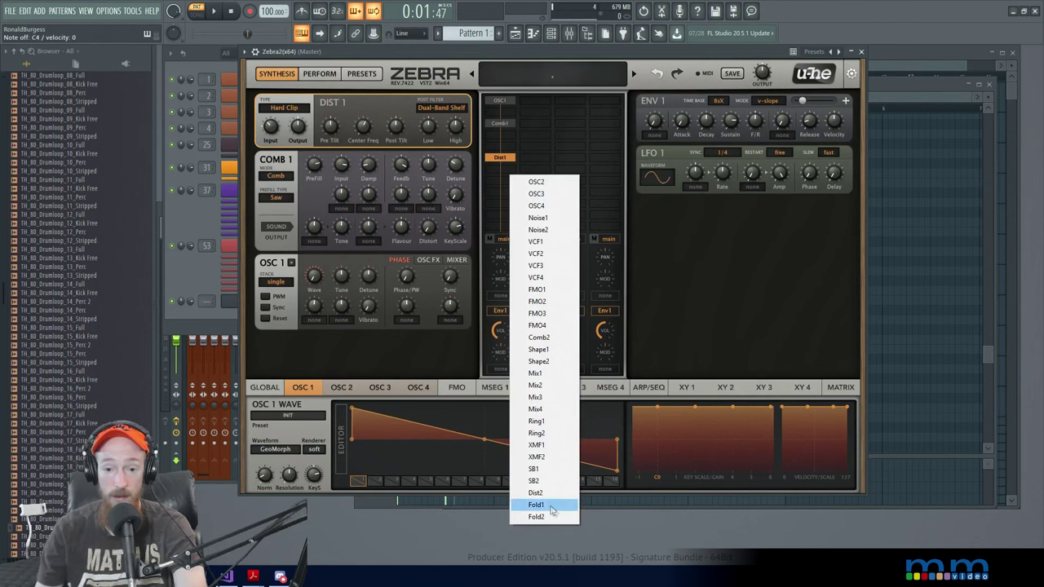
Step: Insert a VCF1 filter after the distortion and sweep its cutoff to about 107
left_click(549, 247)
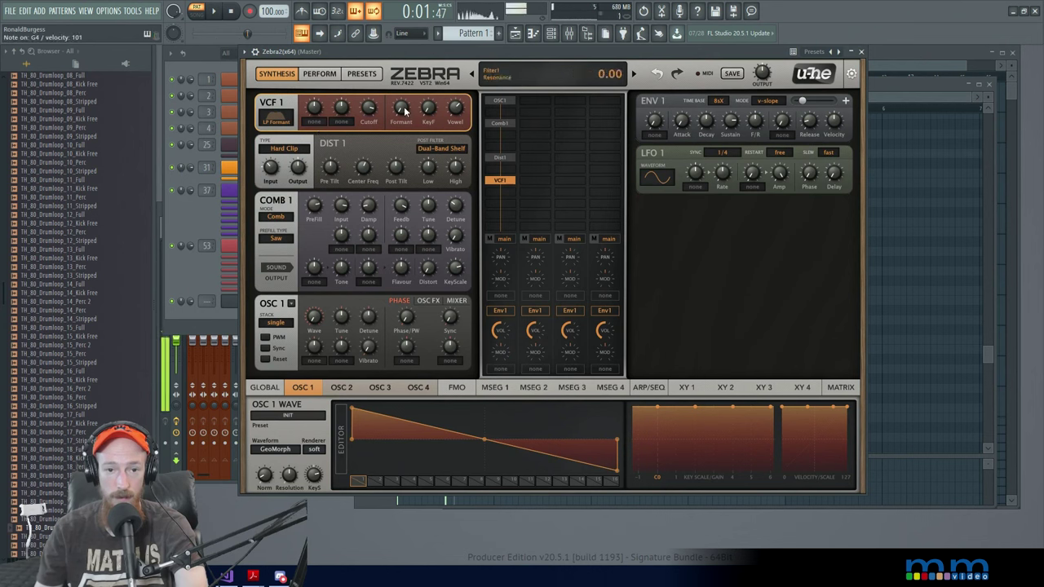
mouse_move(367, 121)
left_mouse_down()
mouse_move(367, 142)
mouse_move(367, 97)
mouse_move(367, 138)
mouse_move(367, 110)
left_mouse_up()
left_click(499, 180)
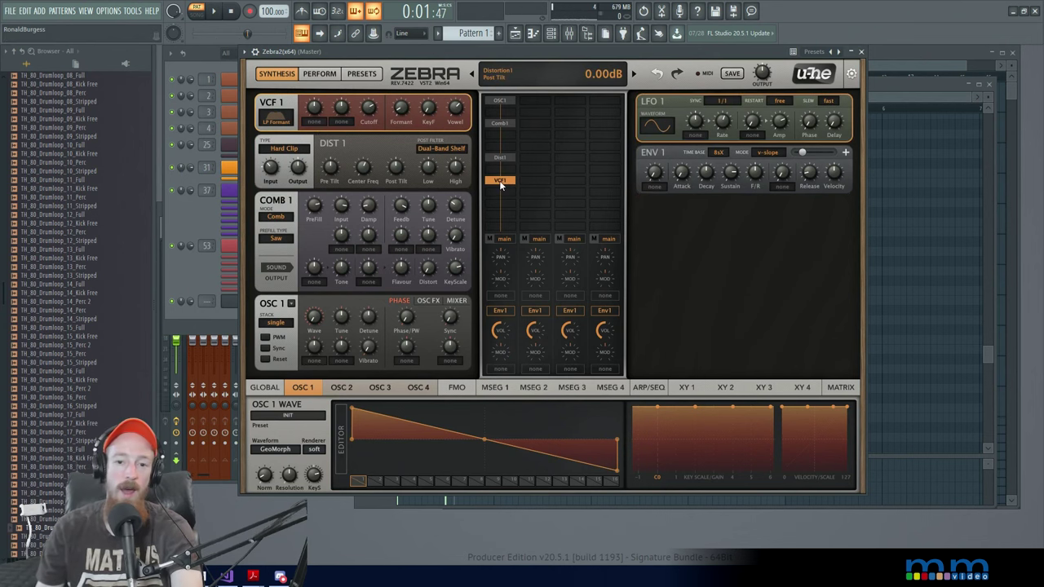
Step: Assign LFO 1 as the cutoff's first modulation source at depth 24, leaving the second slot empty
left_click(338, 123)
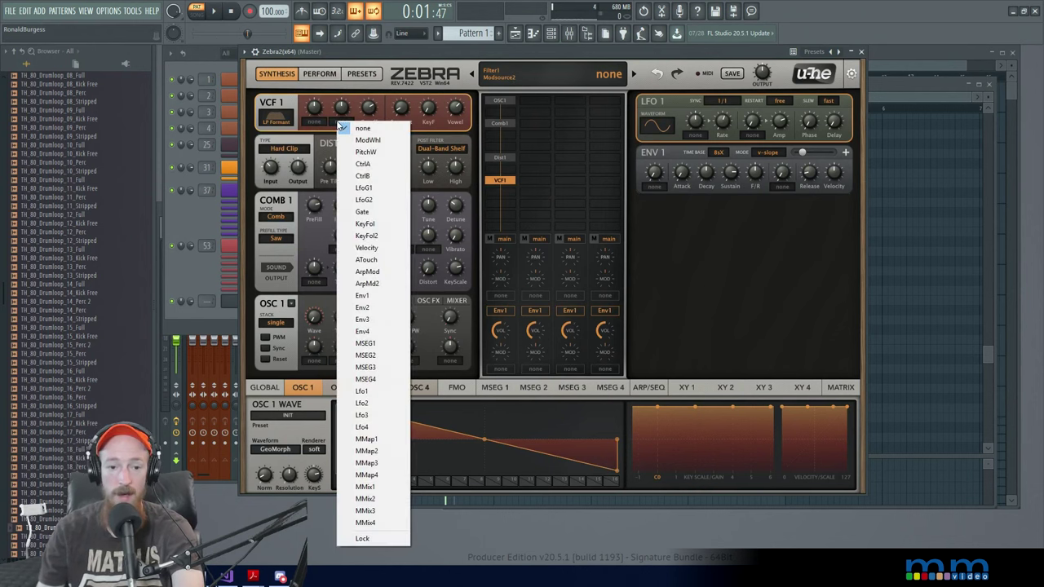
left_click(377, 391)
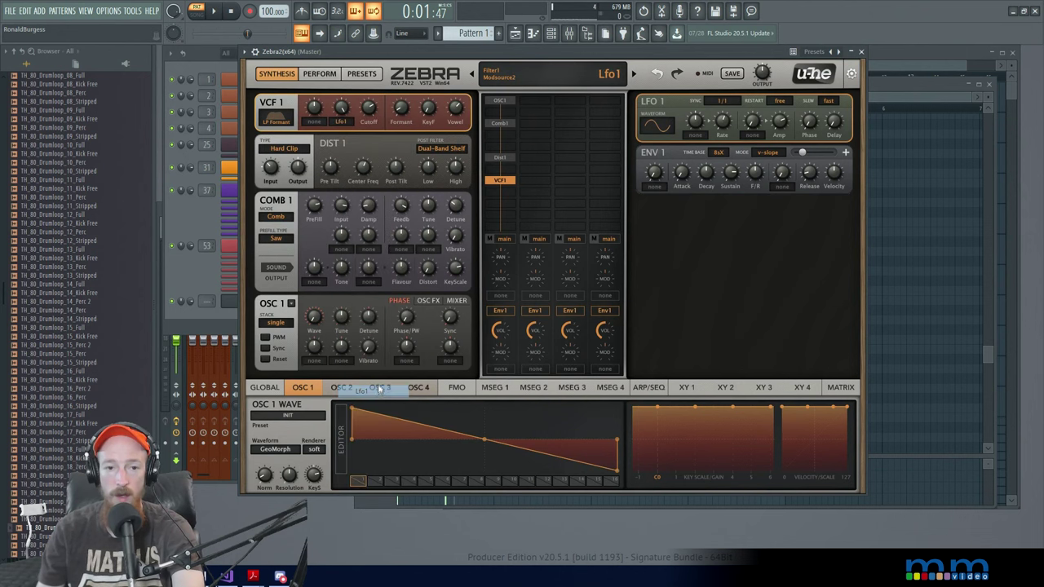
left_click(345, 124)
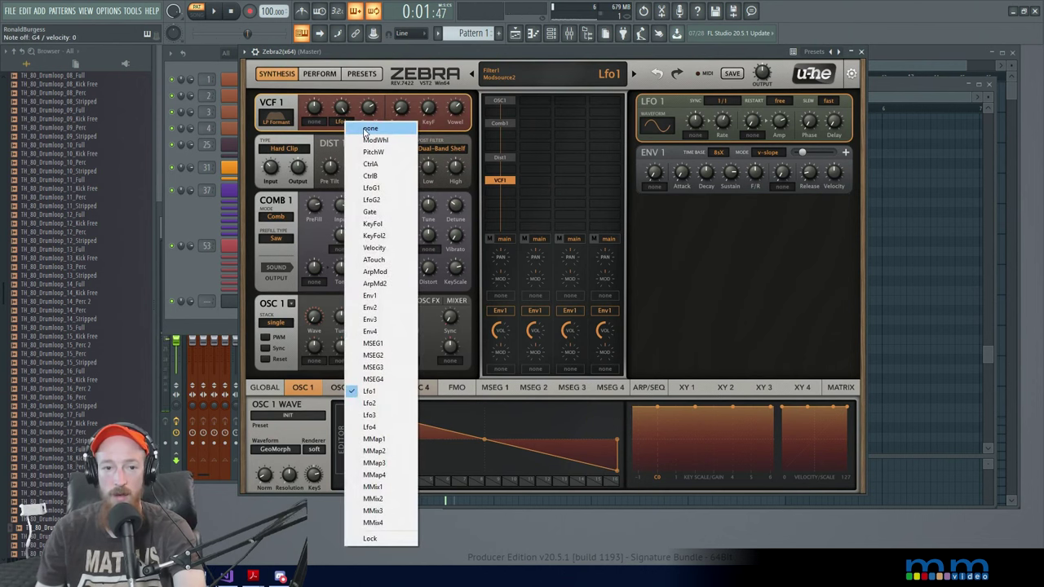
left_click(359, 128)
left_click(314, 123)
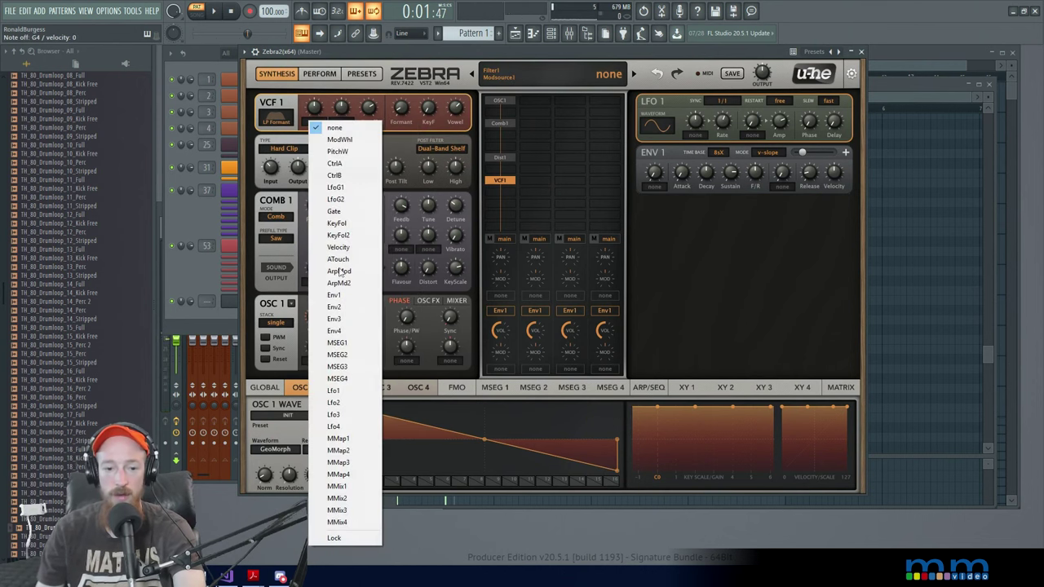
left_click(333, 390)
scroll(316, 111, "up", 10)
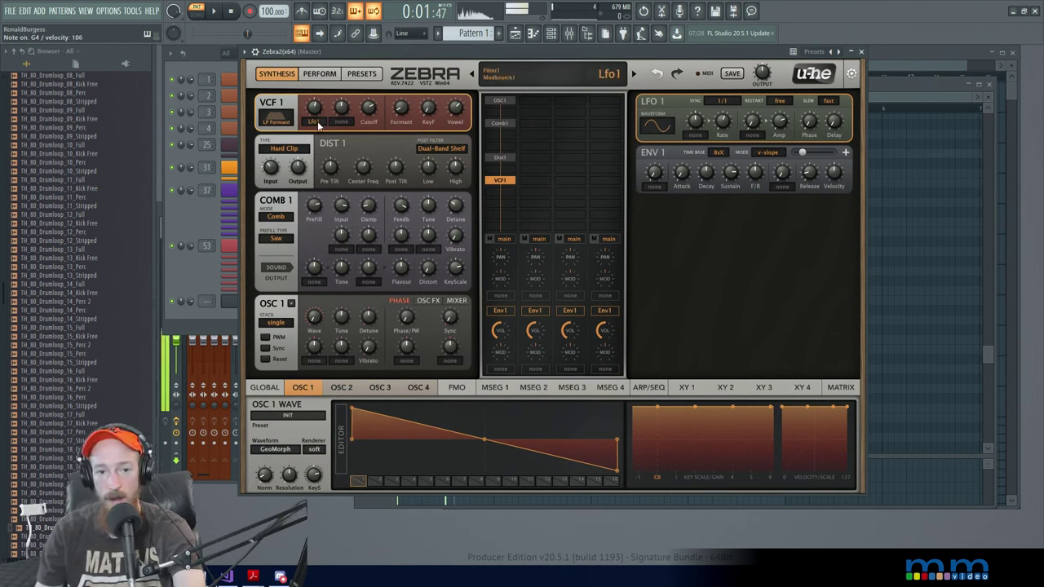
scroll(317, 111, "down", 5)
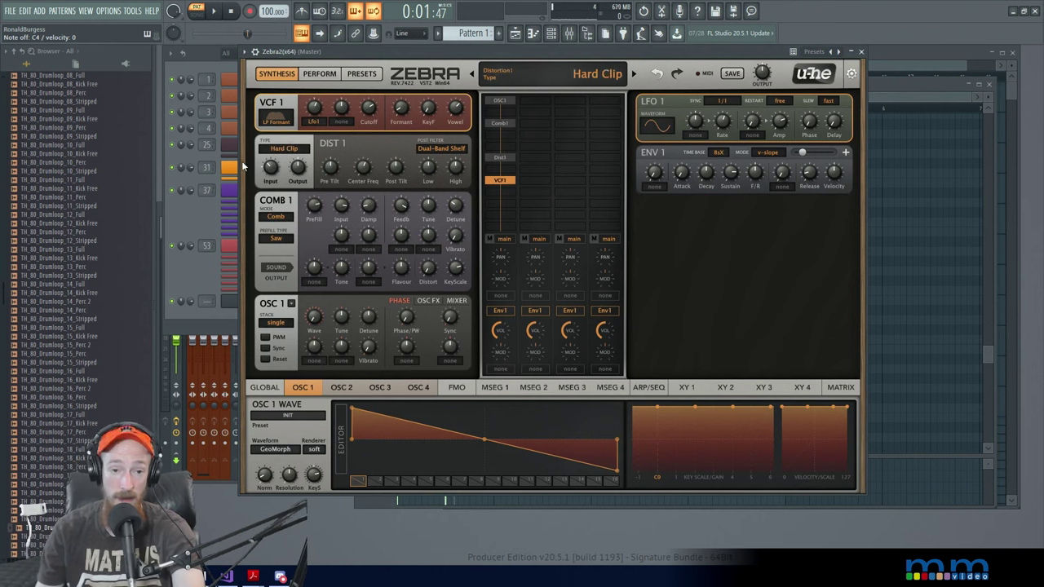
left_click(282, 123)
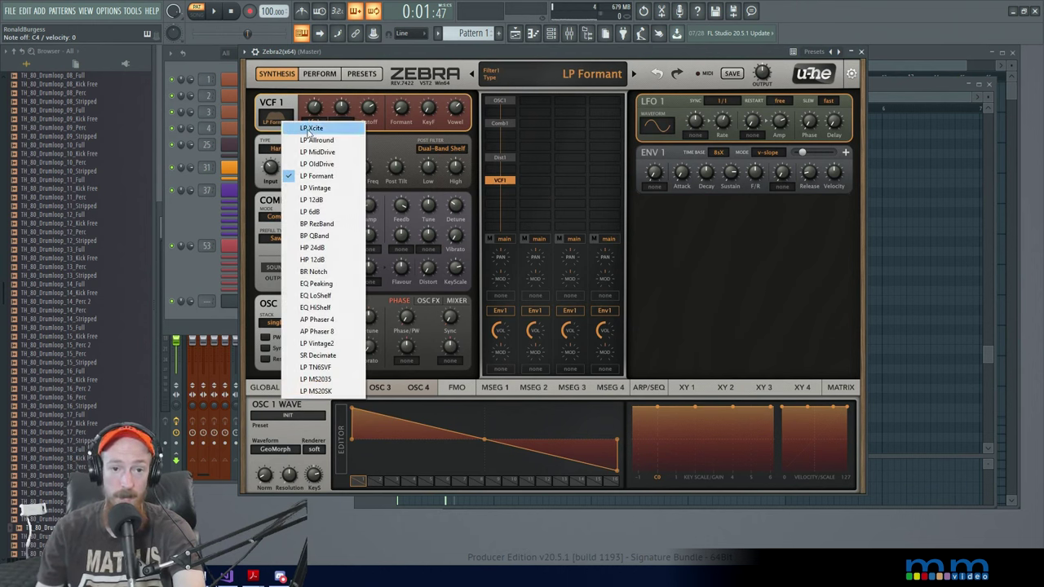
left_click(279, 128)
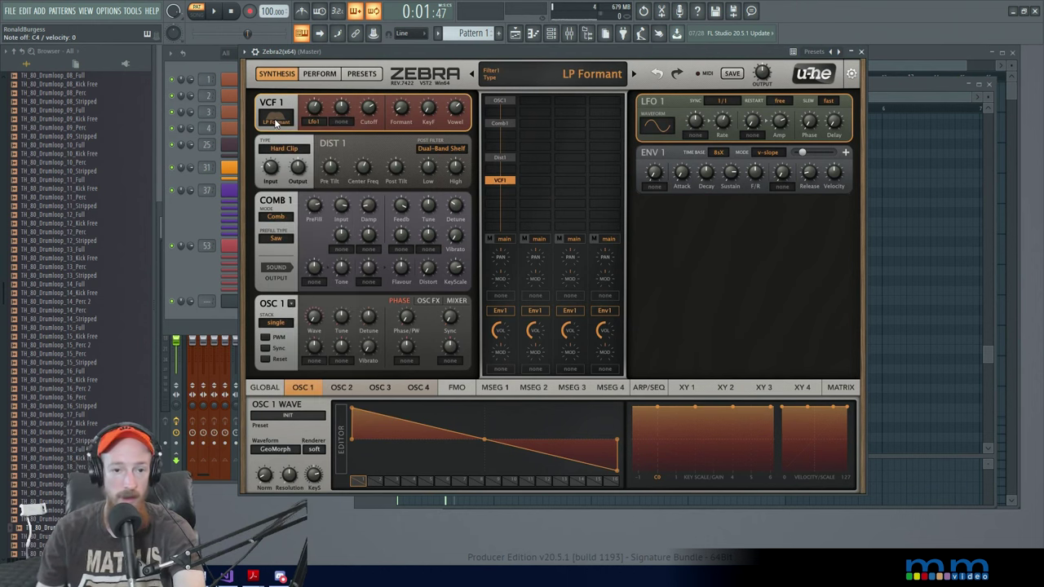
left_click(275, 122)
left_click(320, 131)
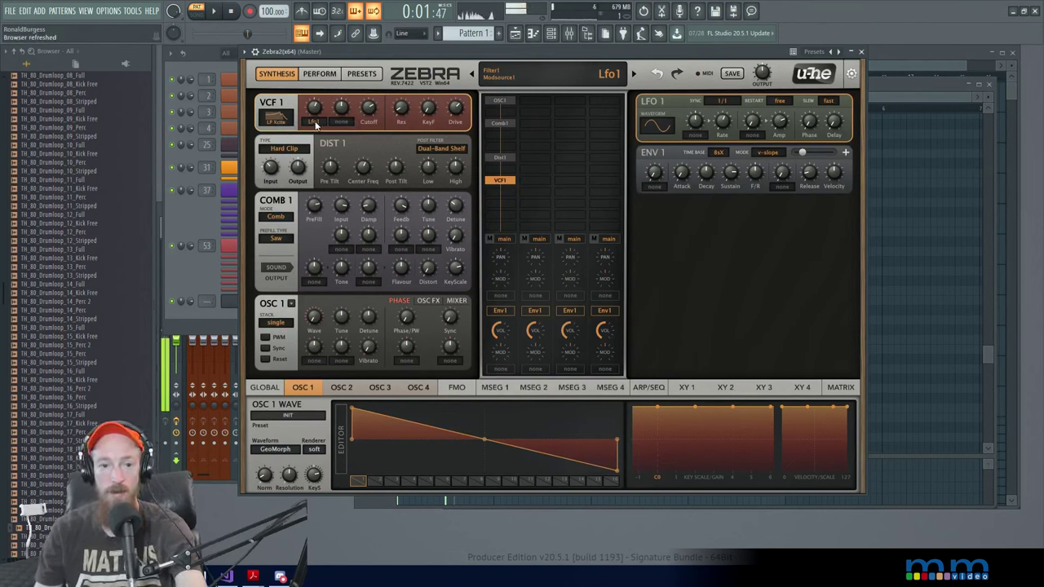
left_click(343, 122)
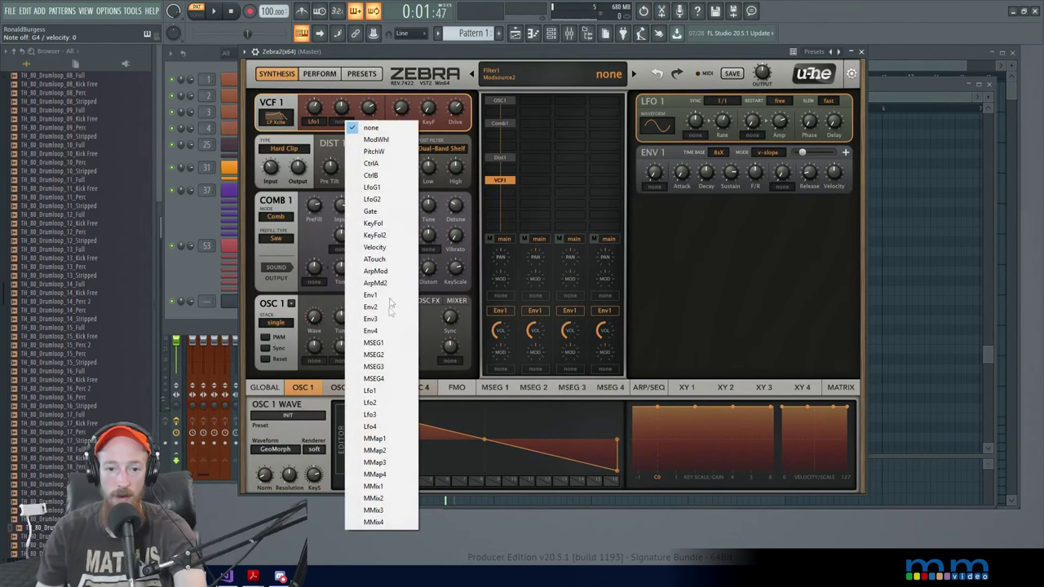
left_click(391, 405)
mouse_move(341, 119)
left_mouse_down()
mouse_move(341, 106)
mouse_move(341, 119)
left_mouse_up()
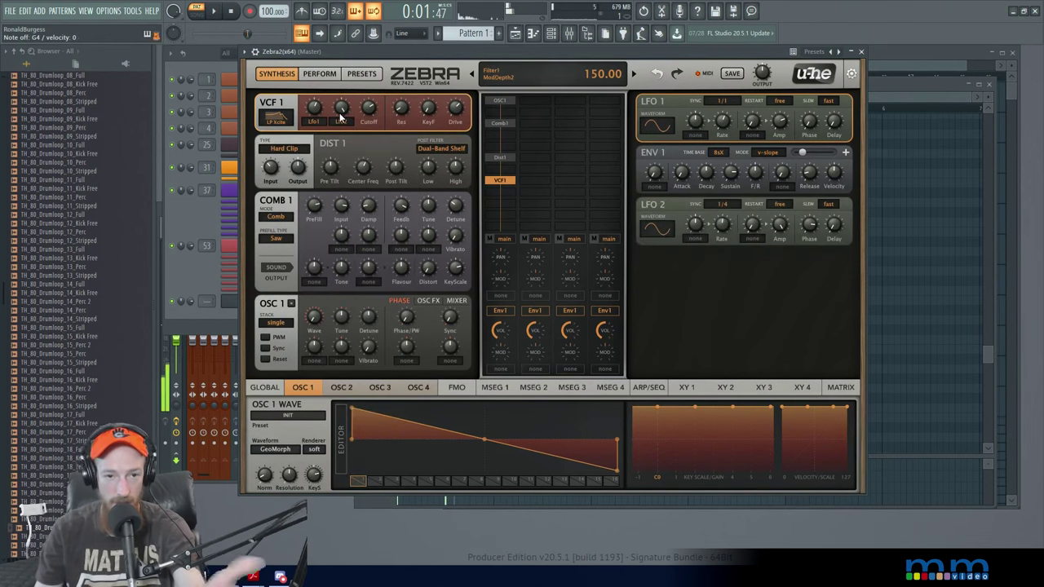
left_click(343, 121)
left_click(363, 128)
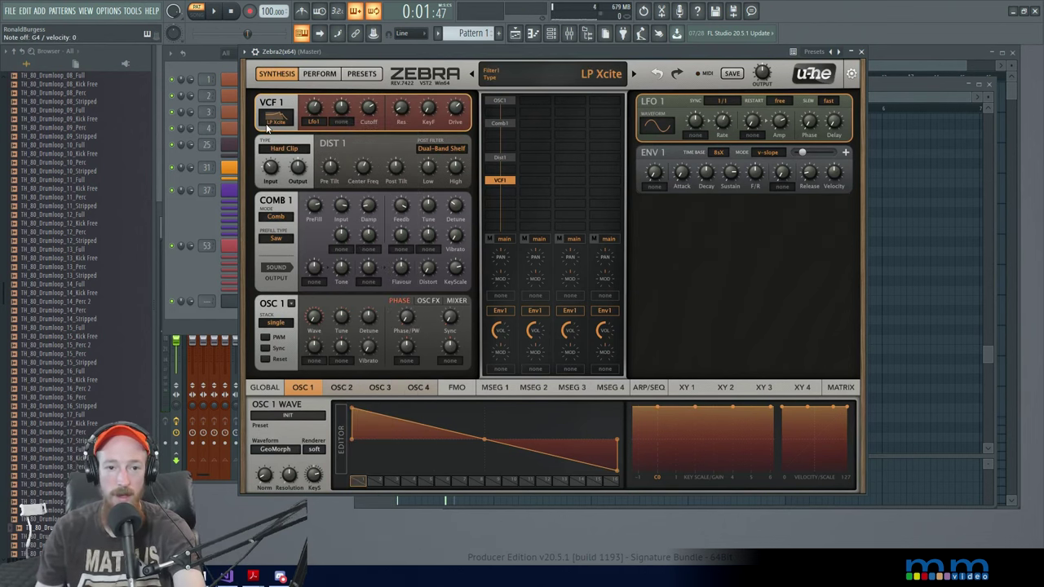
left_click(267, 128)
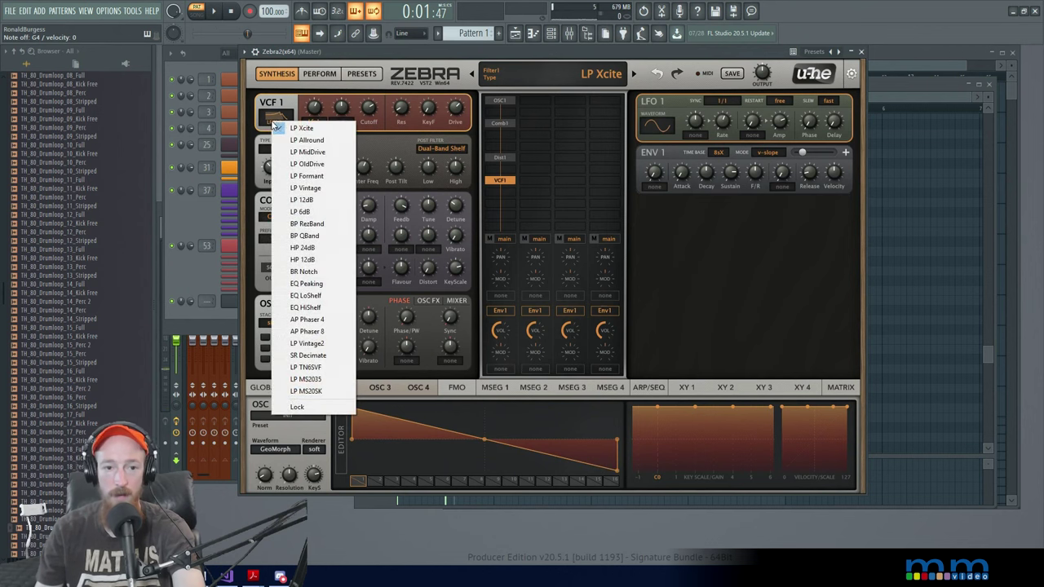
left_click(332, 175)
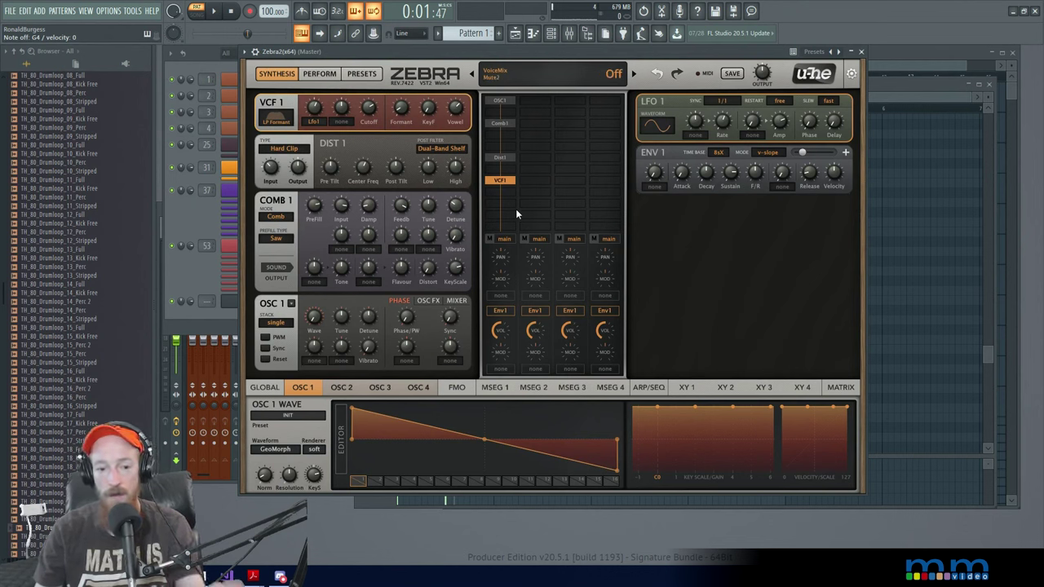
left_click(265, 388)
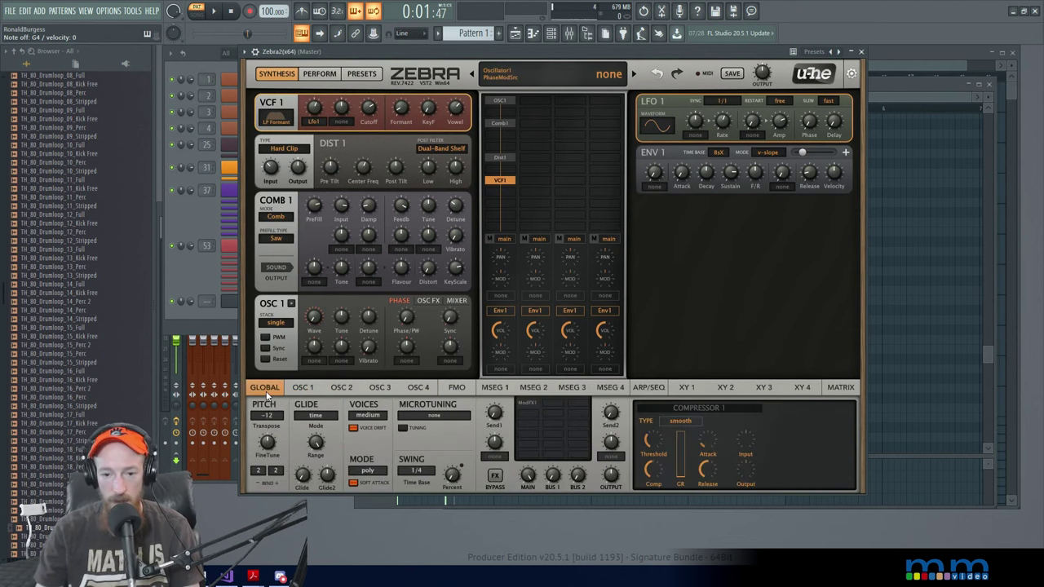
Step: Add Rev1 to the global effects with Damp 58, D-Mix about 61 and D-Range 3
left_click(529, 420)
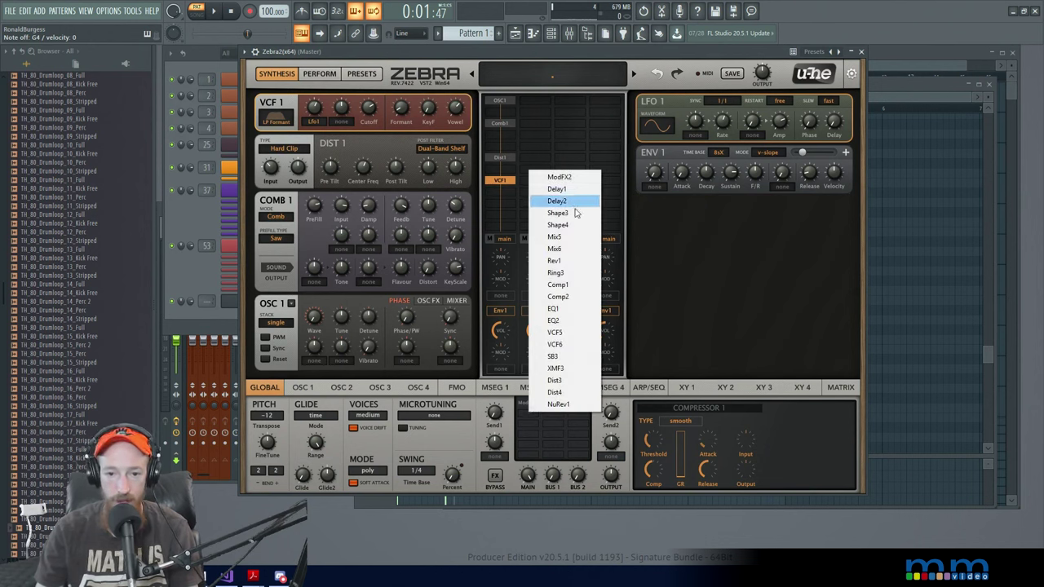
left_click(584, 261)
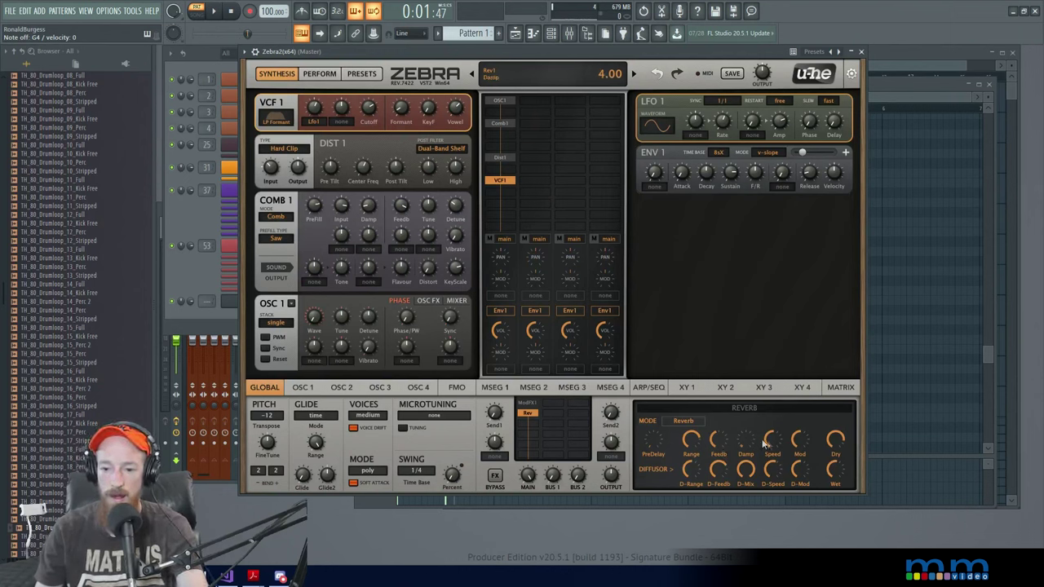
left_click_drag(764, 443, 749, 388)
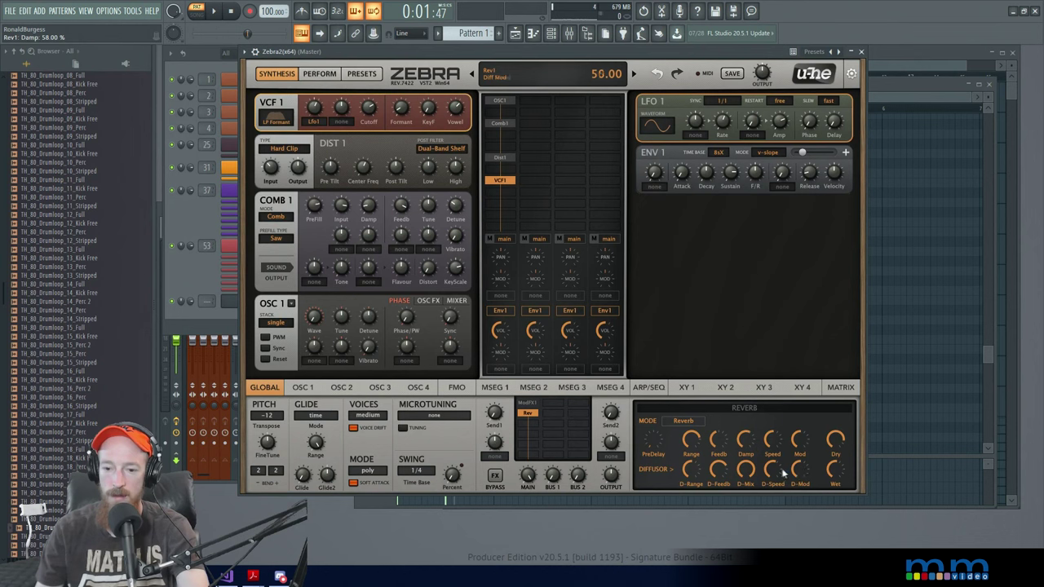
left_click_drag(747, 471, 747, 516)
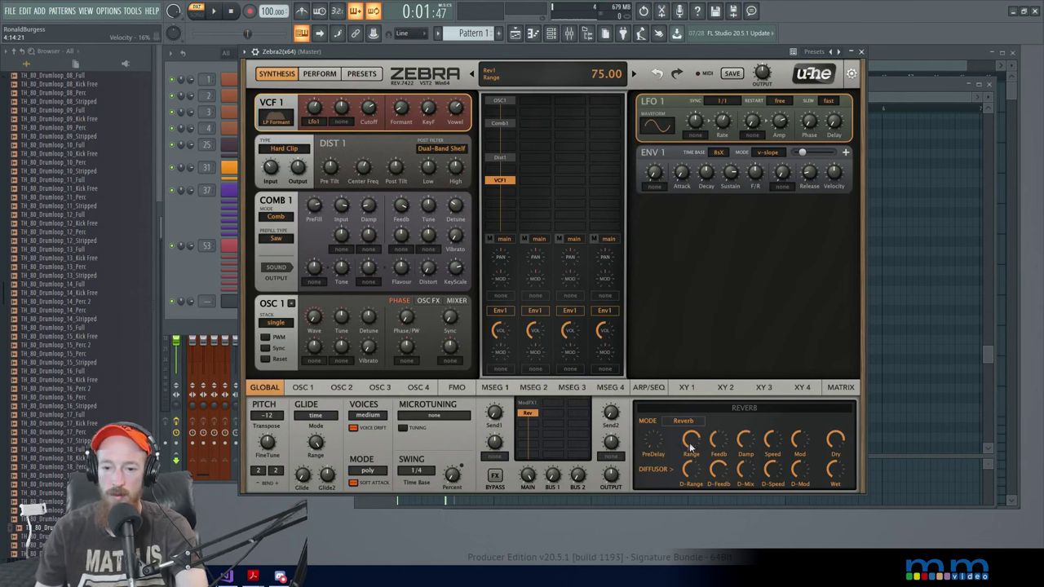
left_click_drag(690, 477, 697, 451)
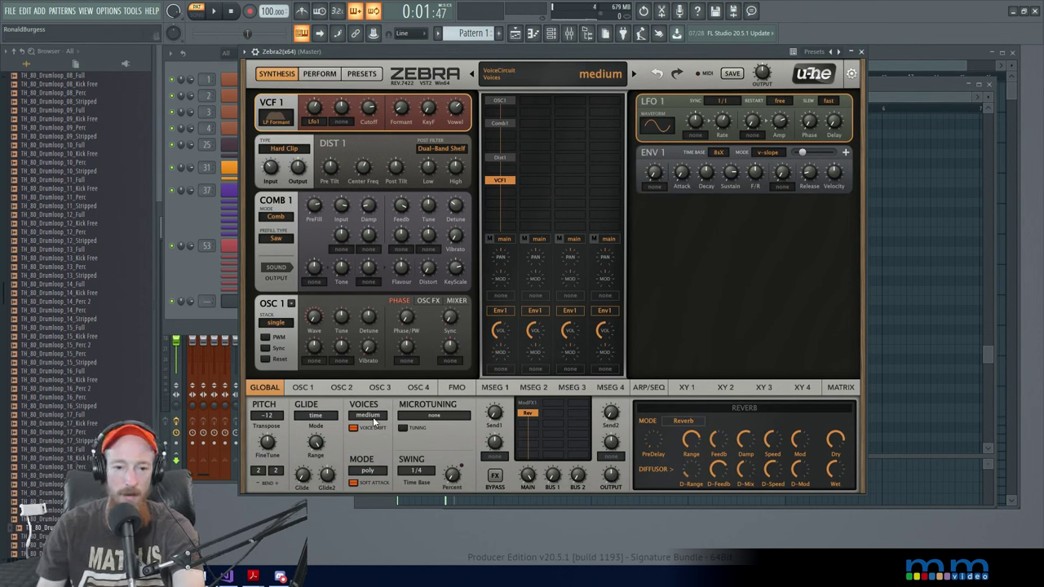
Step: Change the voice Mode from poly to retrigger, passing briefly through legato
left_click(370, 472)
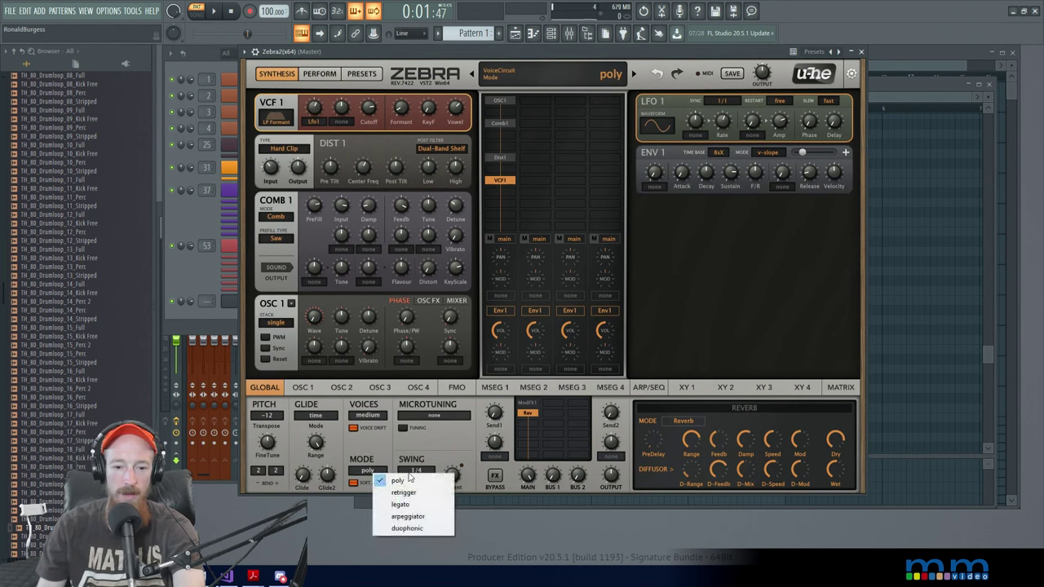
left_click(403, 504)
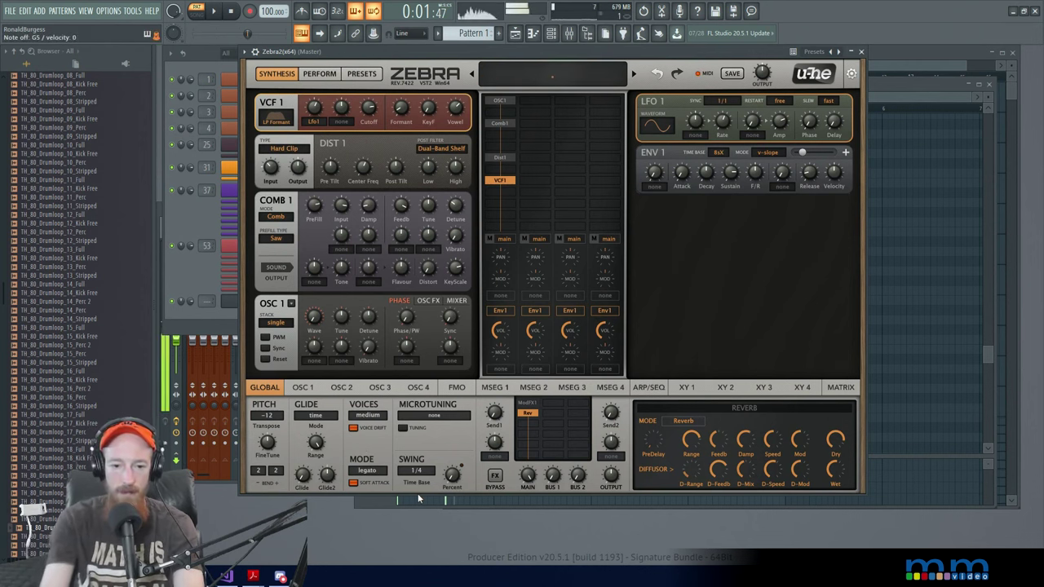
left_click(379, 475)
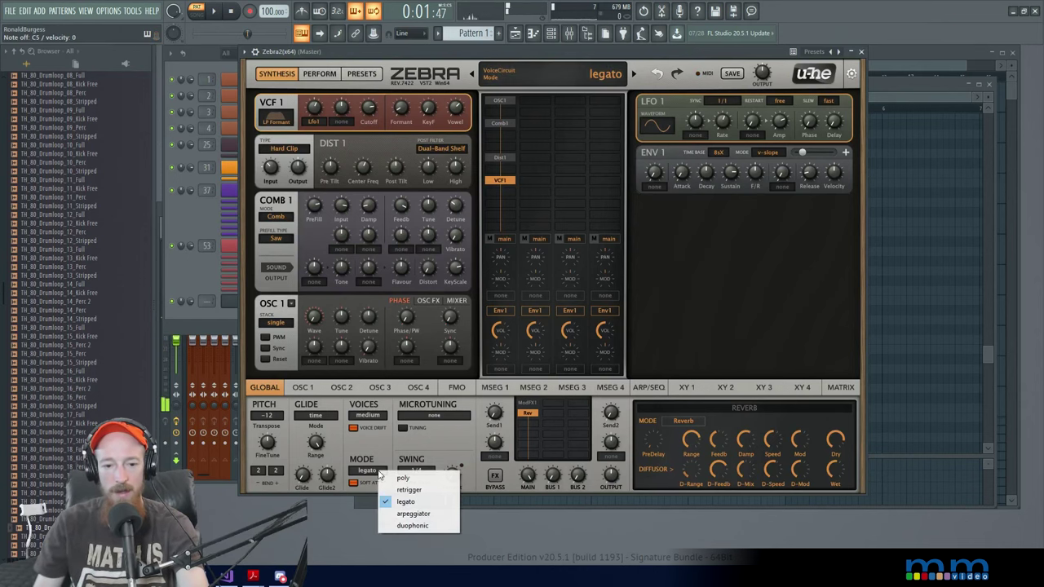
left_click(408, 490)
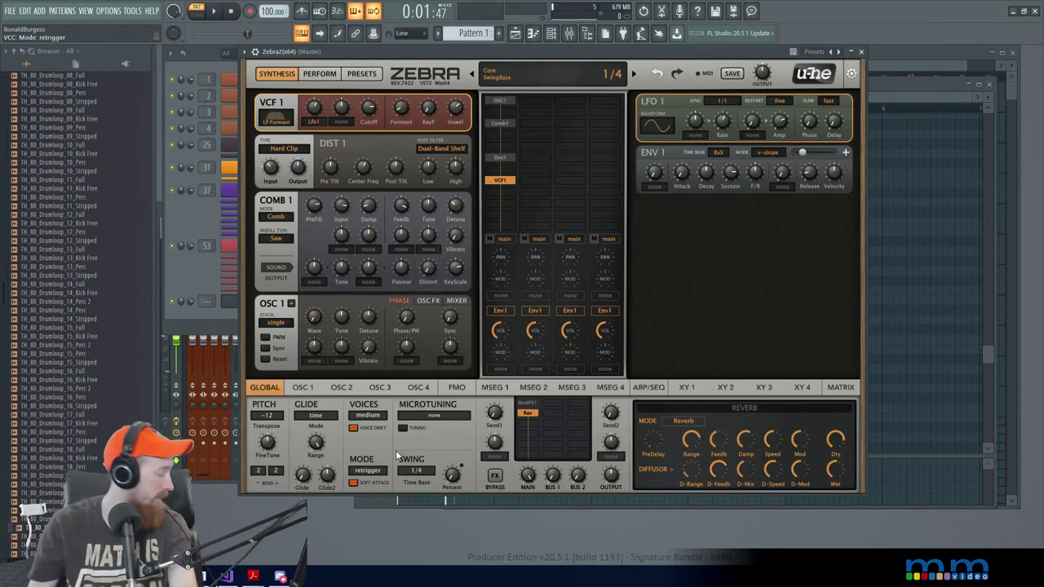